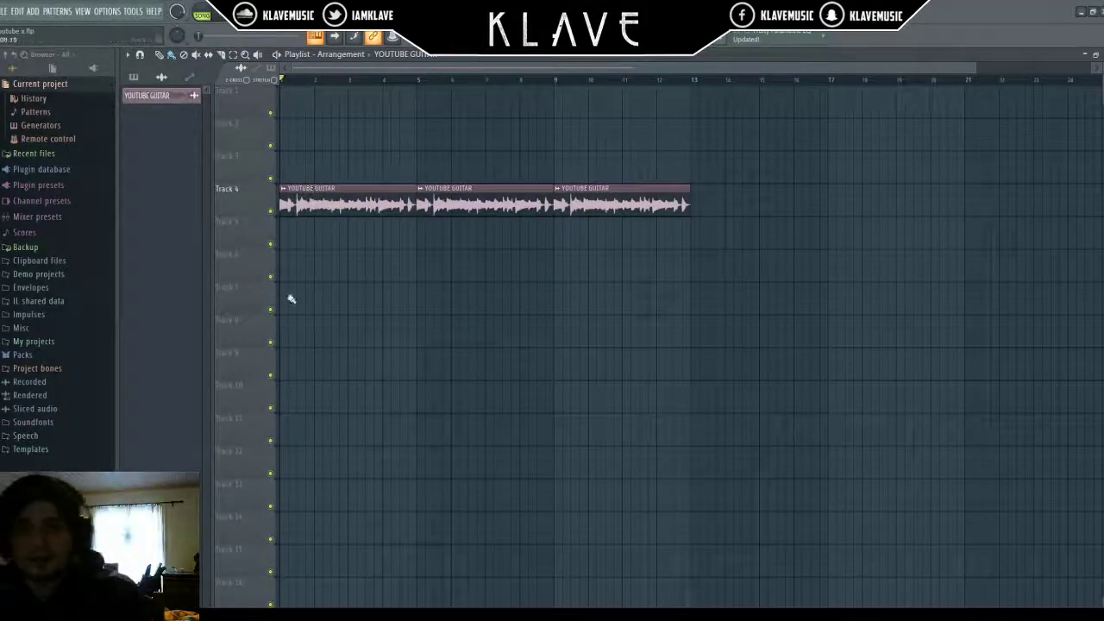
# - Add ValhallaRoom to the guitar's mixer track, using the Bright Room reverb mode with an 8.8 % mix
pyautogui.press('space')
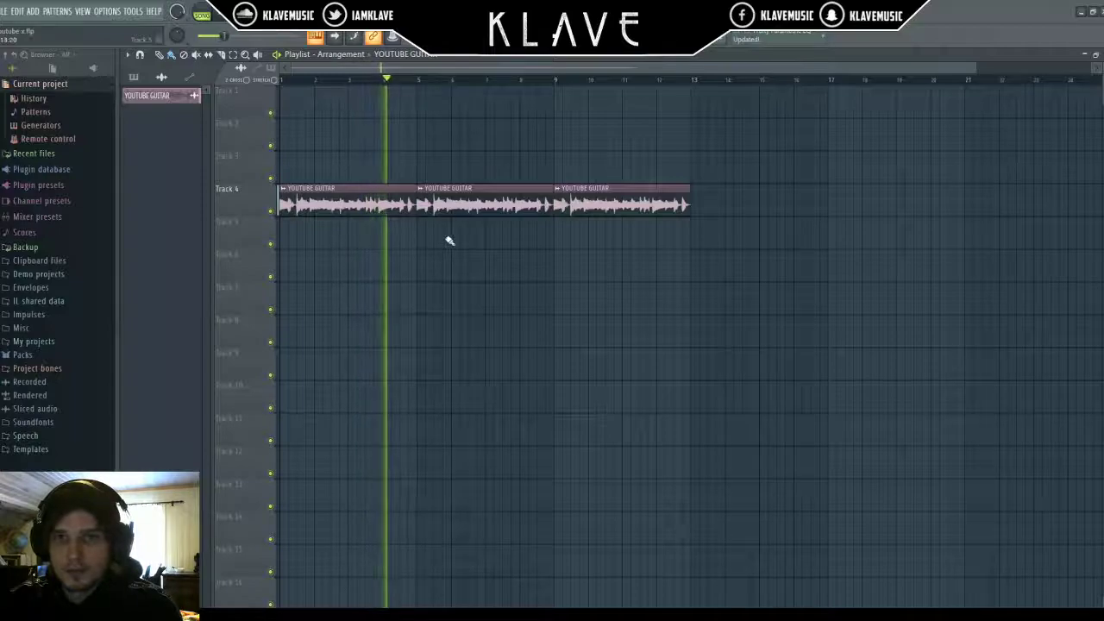
pyautogui.press('space')
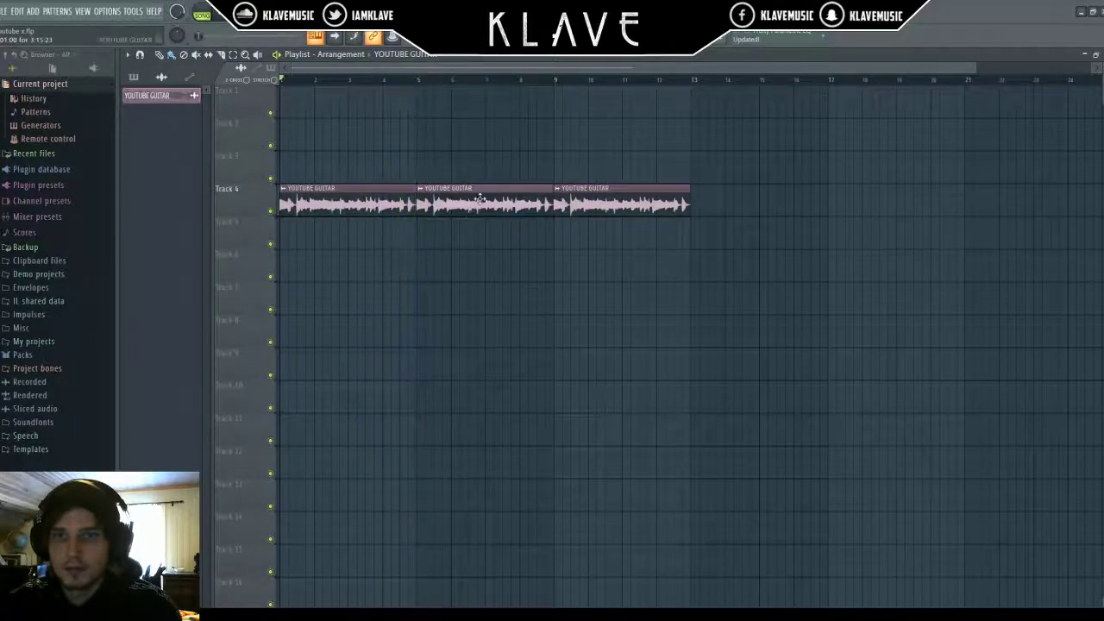
pyautogui.doubleClick(477, 199)
pyautogui.press('F9')
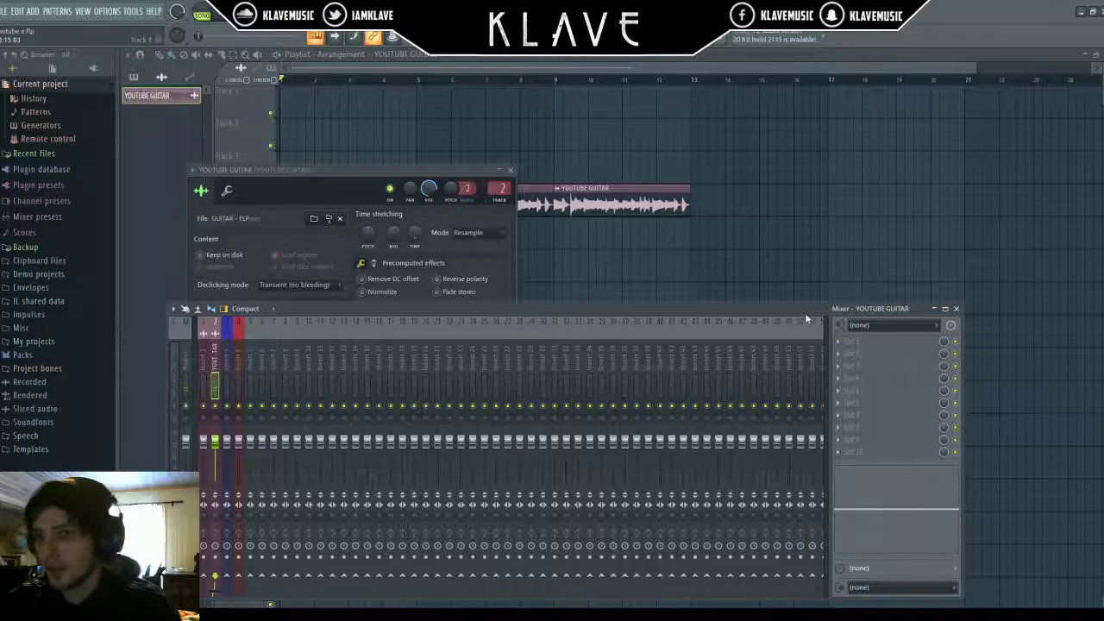
pyautogui.click(695, 214)
pyautogui.moveTo(262, 406); pyautogui.dragTo(262, 398)
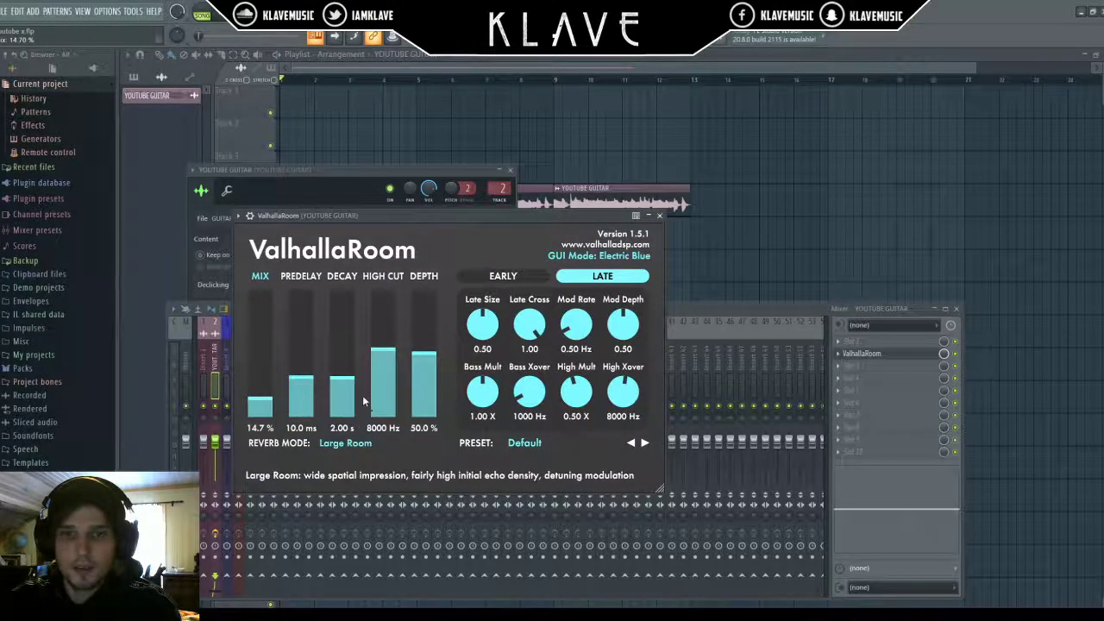
pyautogui.click(362, 304)
pyautogui.press('space')
pyautogui.moveTo(269, 400)
pyautogui.mouseDown()
pyautogui.moveTo(271, 412)
pyautogui.moveTo(276, 398)
pyautogui.mouseUp()
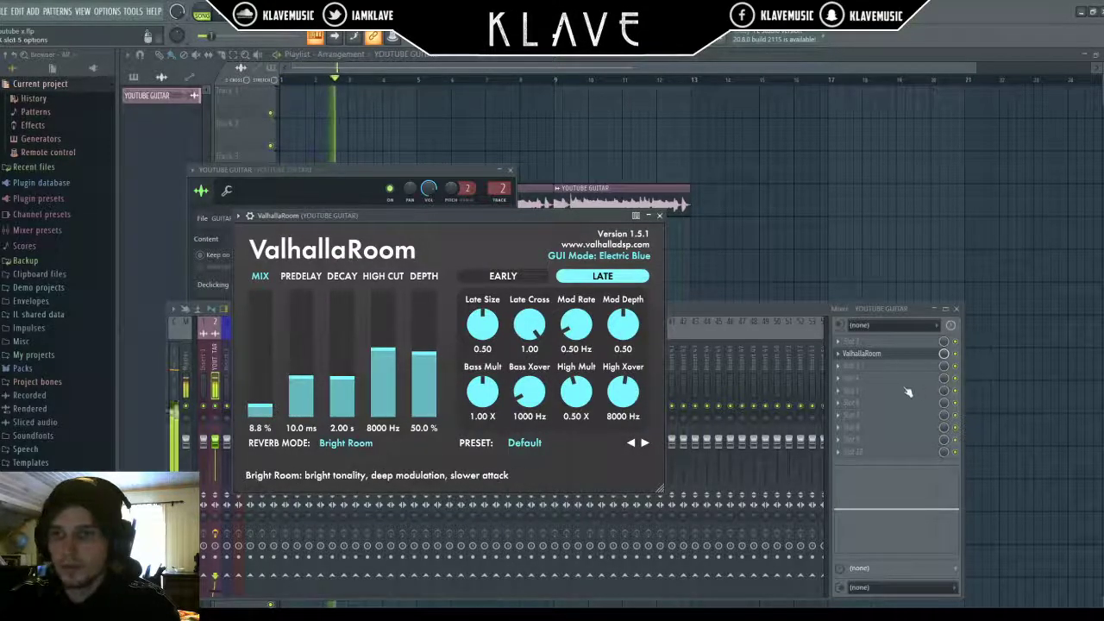
pyautogui.press('space')
# - Insert Fruity parametric EQ 2 before the reverb, cut the guitar's lows at about 182 Hz, and audition it
pyautogui.click(839, 341)
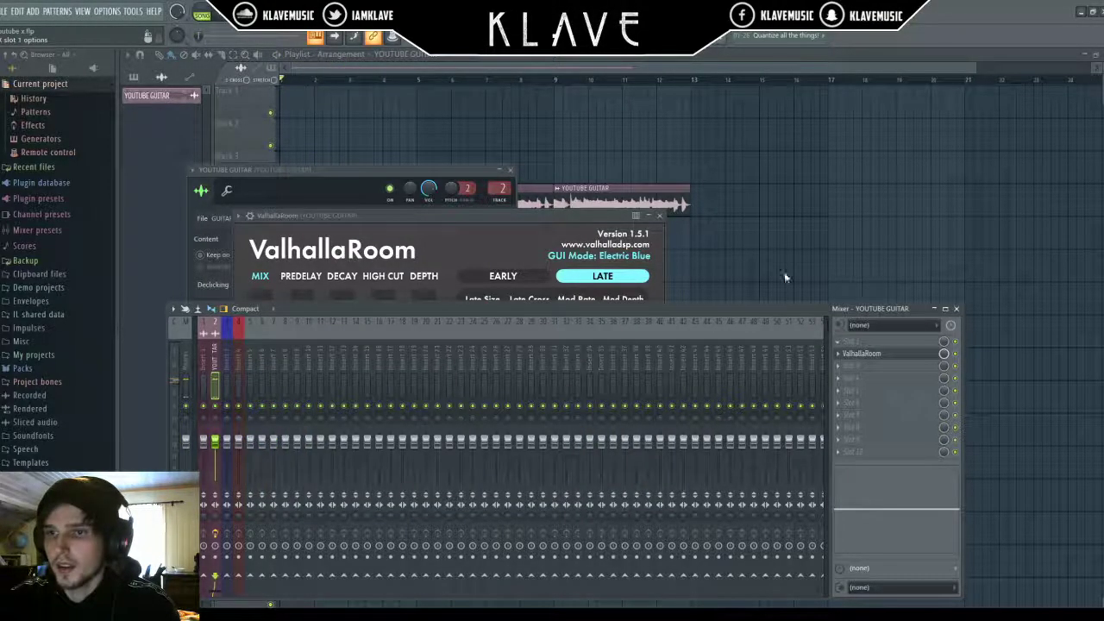
pyautogui.click(679, 267)
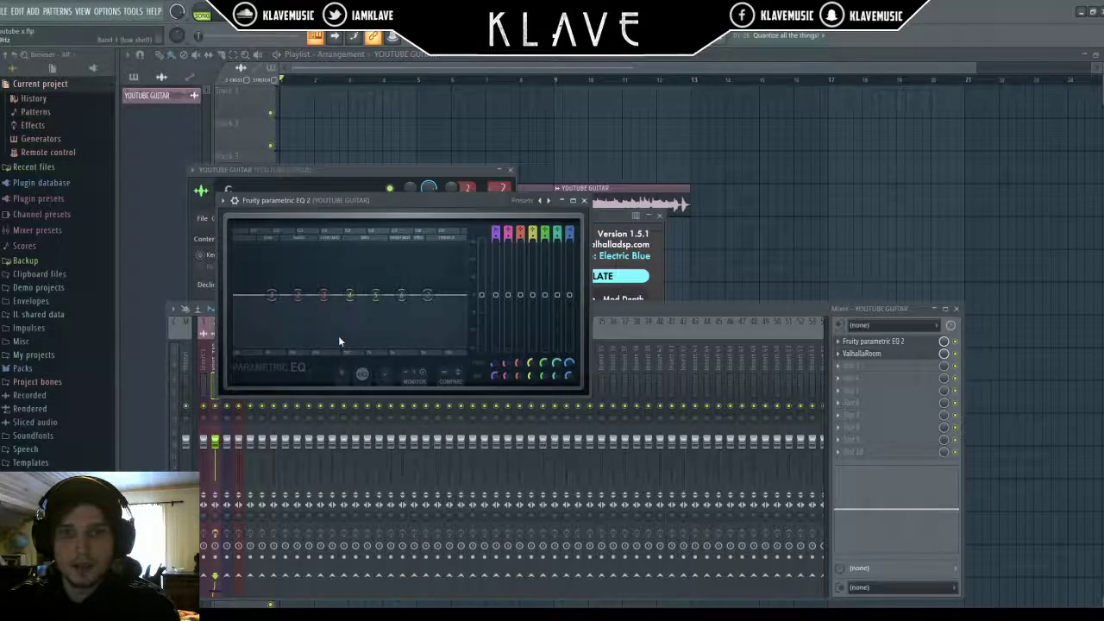
pyautogui.moveTo(271, 295); pyautogui.dragTo(297, 343)
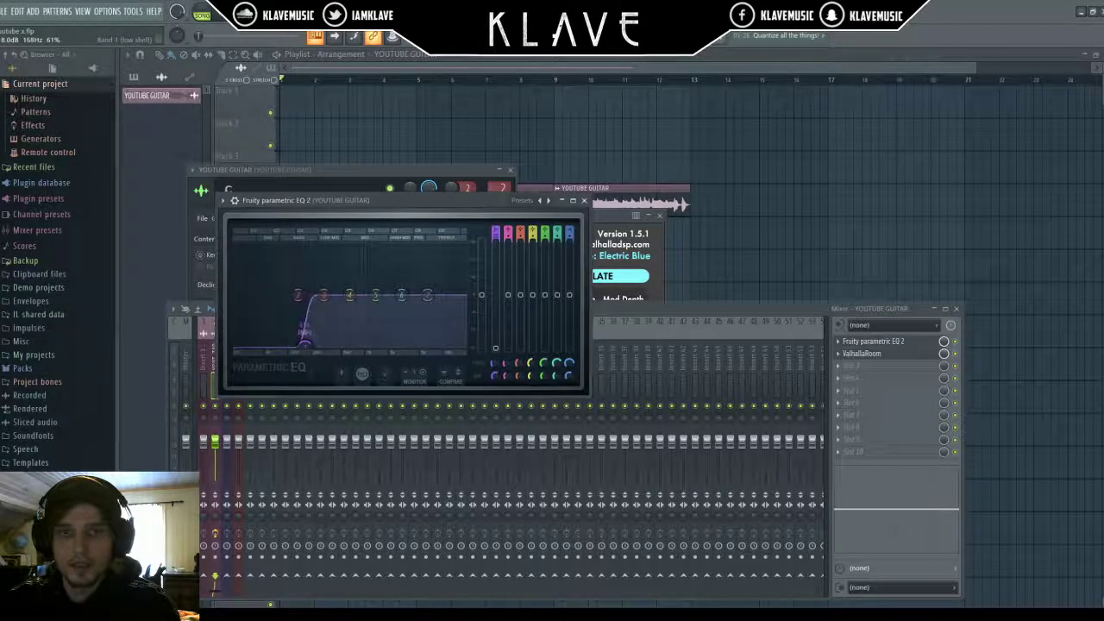
pyautogui.press('space')
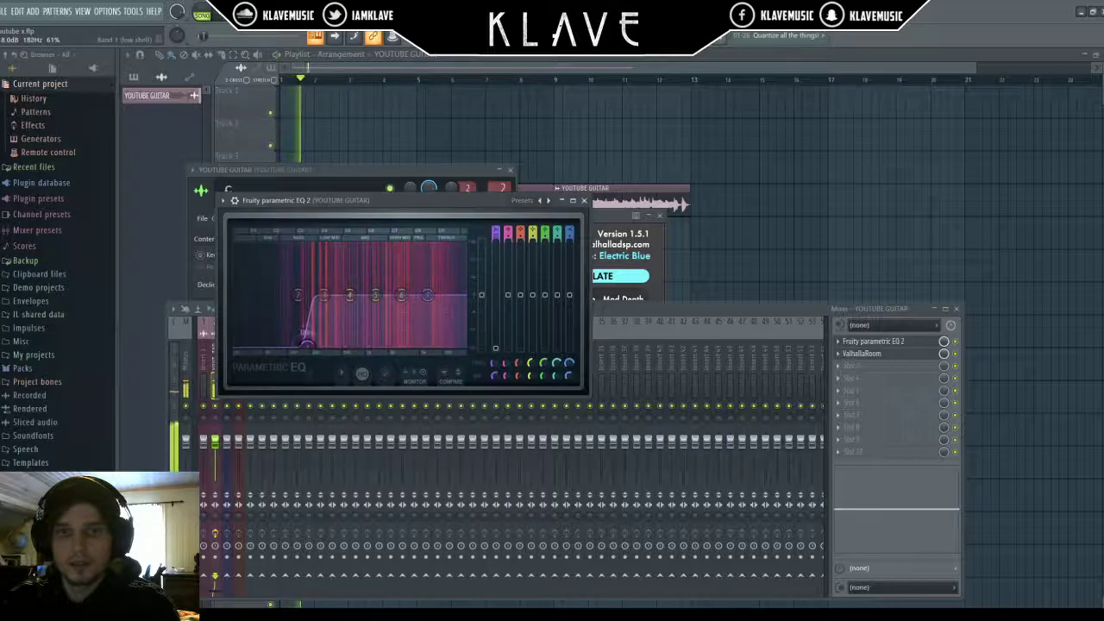
pyautogui.click(760, 222)
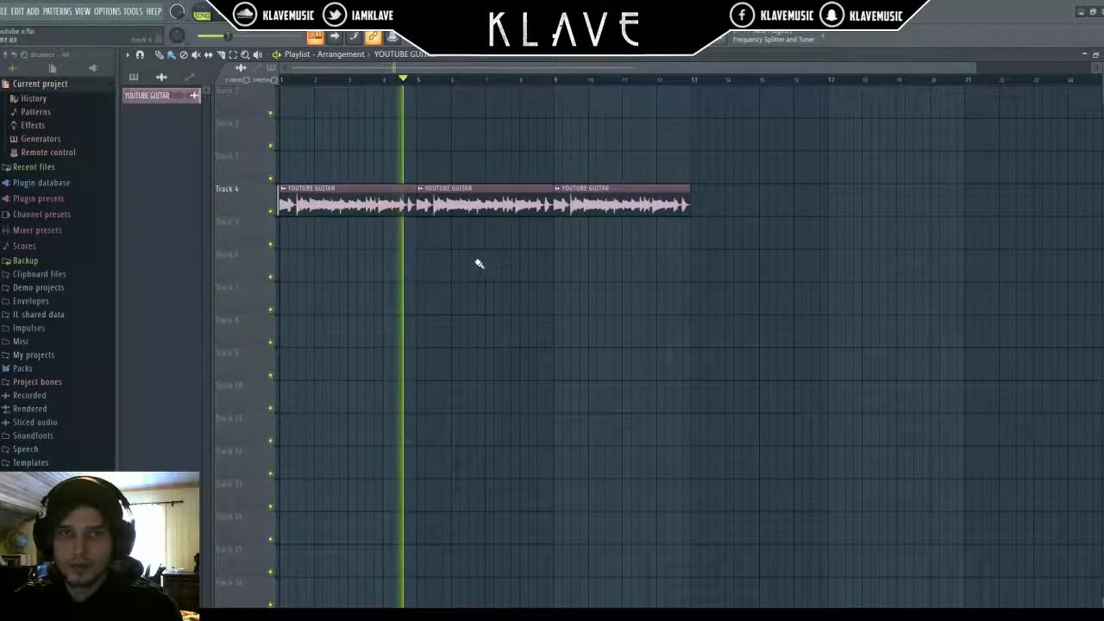
pyautogui.press('space')
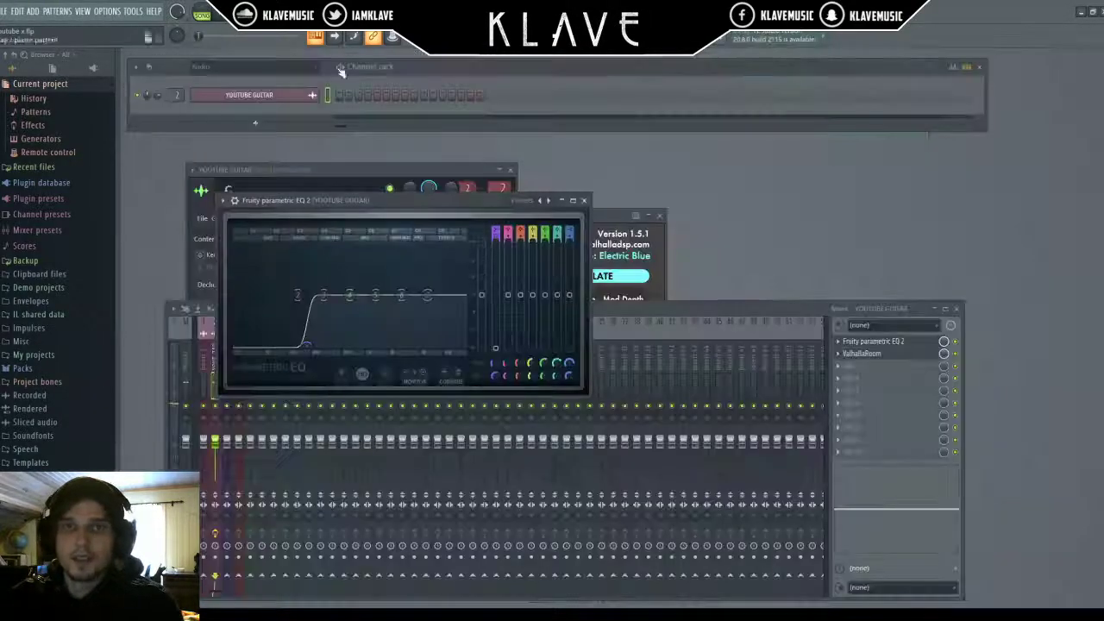
# - Place Pattern 1 at bar 5 on Track 5, with kicks on steps 1, 5, 9 and 13 and claps on steps 5 and 13
pyautogui.press('KP_Add')
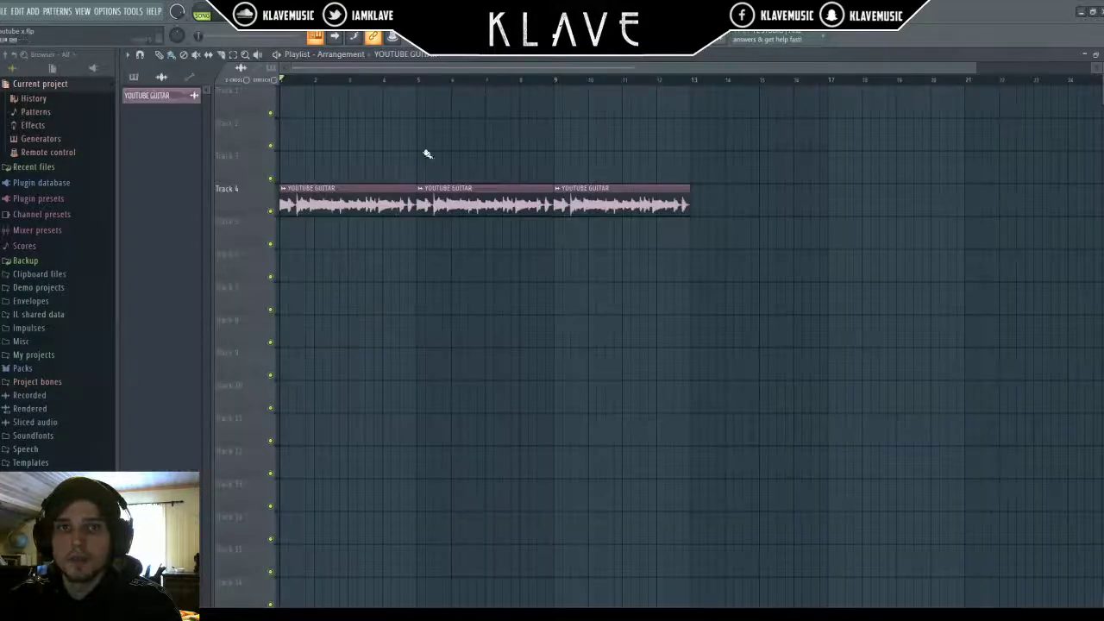
pyautogui.moveTo(483, 204)
pyautogui.mouseDown()
pyautogui.moveTo(483, 234)
pyautogui.moveTo(483, 204)
pyautogui.mouseUp()
pyautogui.click(438, 229)
pyautogui.doubleClick(438, 233)
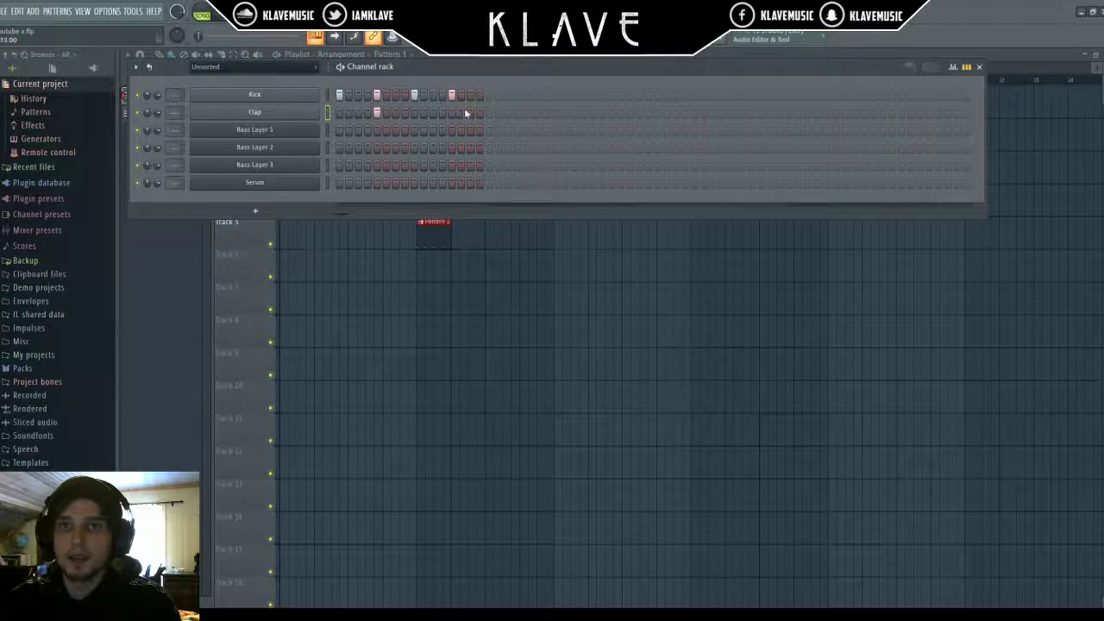
pyautogui.press('F6')
# - Repeat the Pattern 1 drum clip along Track 5 to fill bars 5 through 8
pyautogui.moveTo(457, 238); pyautogui.dragTo(537, 236)
pyautogui.click(533, 298)
pyautogui.rightClick(533, 299)
pyautogui.press('F5')
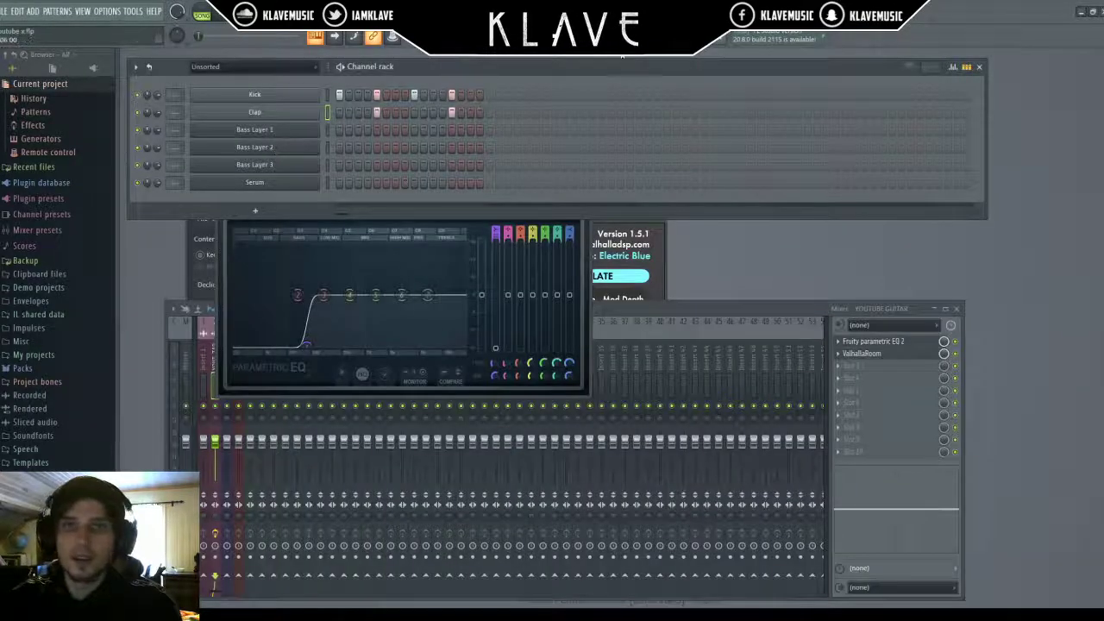
pyautogui.press('F5')
# - Play the arrangement from bar 5 to hear the drums together with the guitar
pyautogui.click(419, 80)
pyautogui.press('space')
pyautogui.click(528, 167)
pyautogui.rightClick(529, 166)
pyautogui.click(532, 142)
pyautogui.rightClick(532, 143)
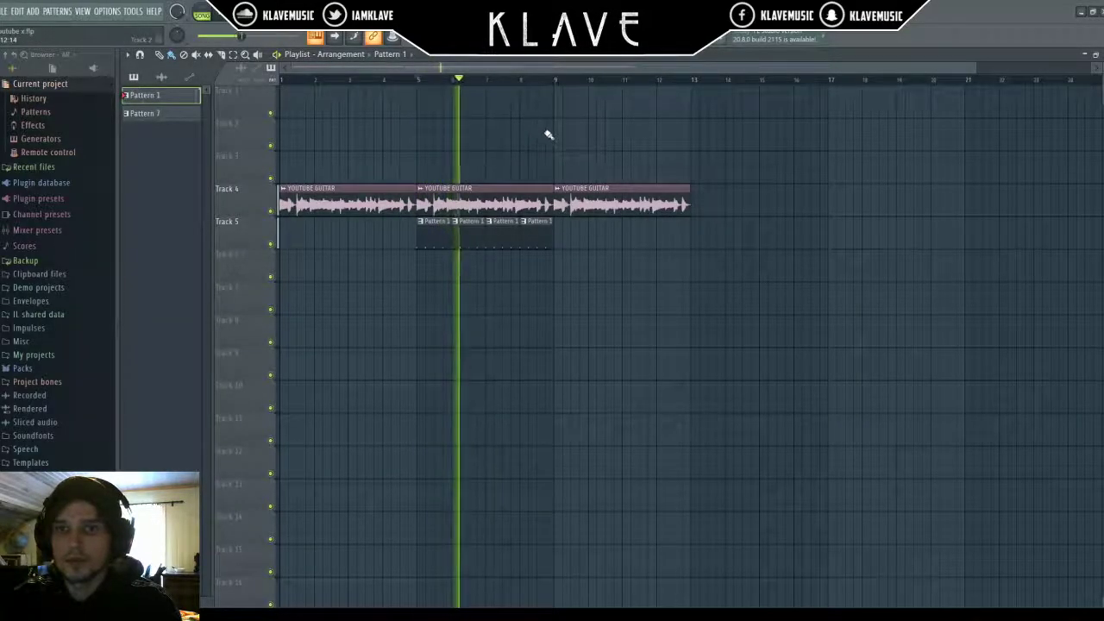
pyautogui.click(553, 138)
pyautogui.rightClick(553, 141)
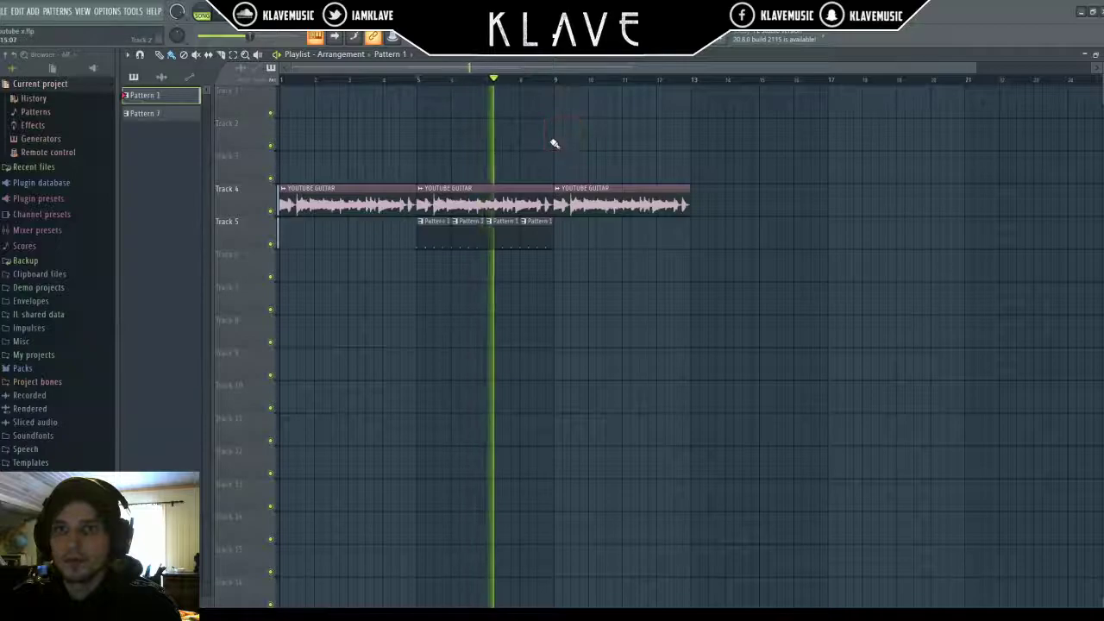
pyautogui.press('space')
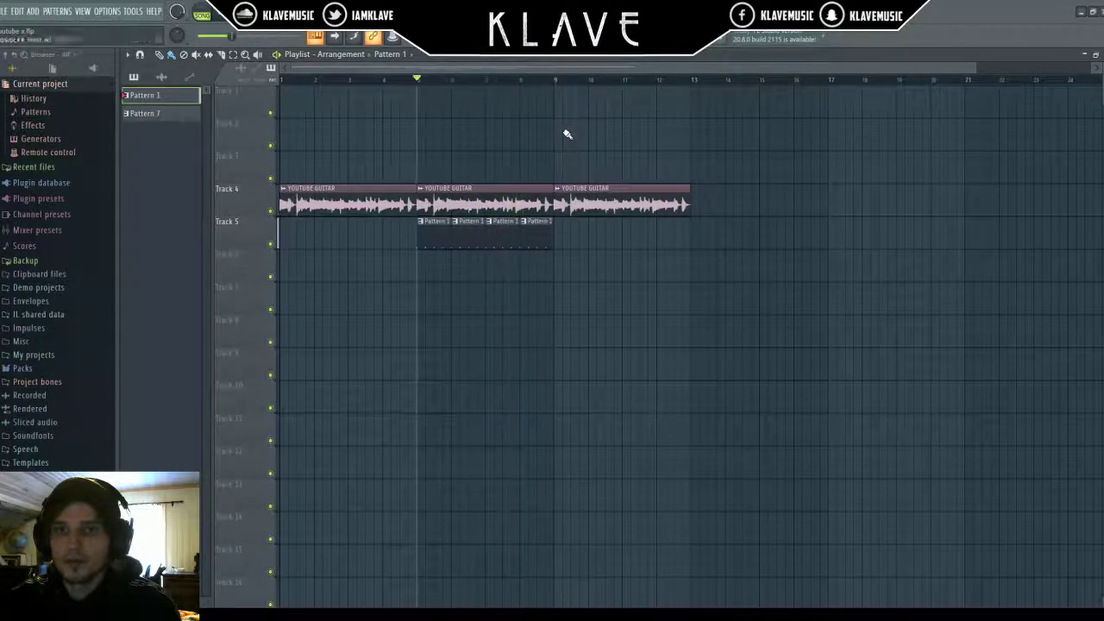
# - Select the Serum channel and place an empty Pattern 3 clip at bar 5 on Track 6
pyautogui.press('F5')
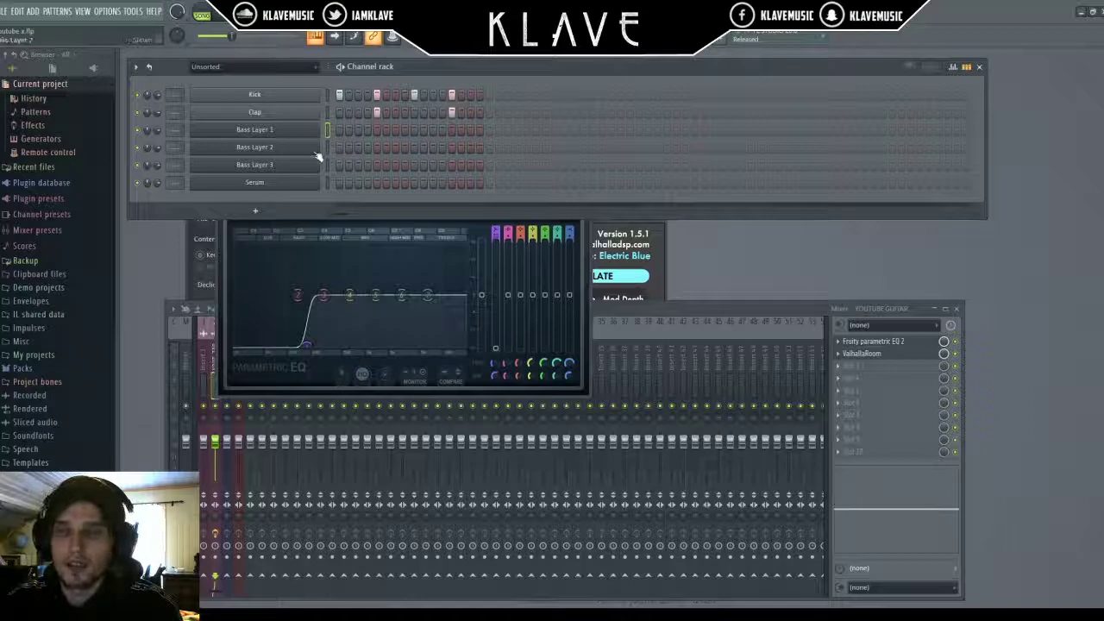
pyautogui.moveTo(560, 61); pyautogui.dragTo(558, 69)
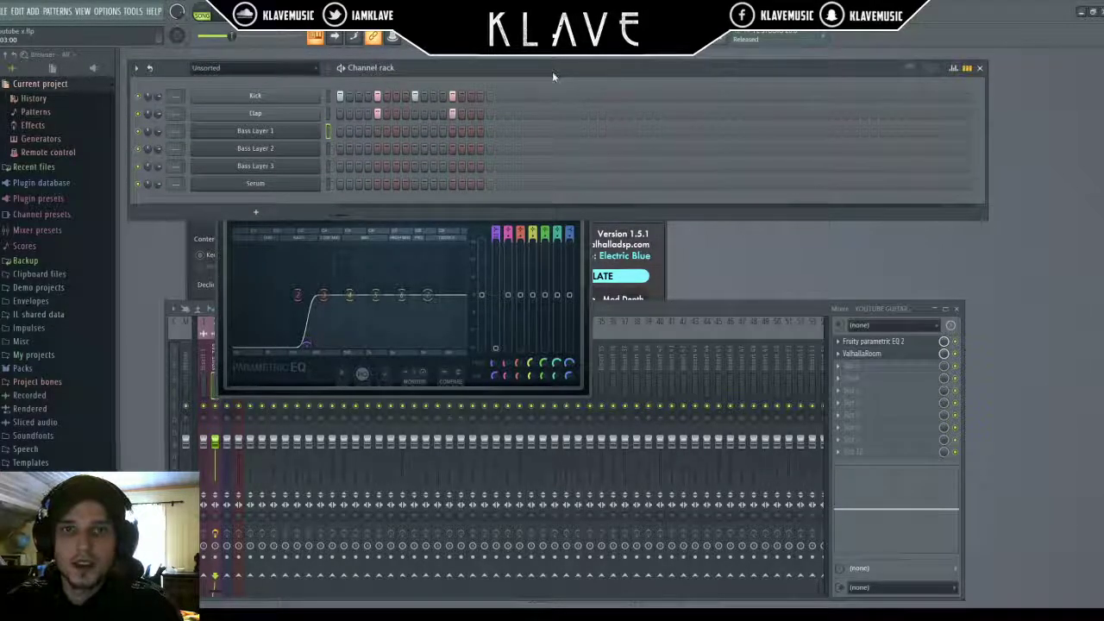
pyautogui.click(329, 183)
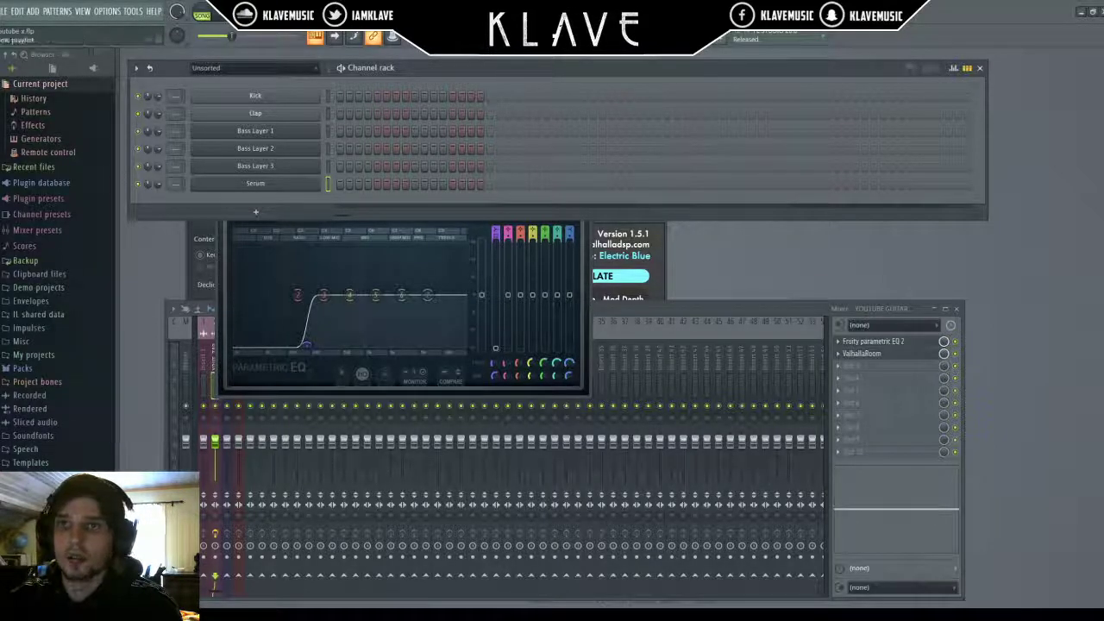
pyautogui.click(565, 36)
pyautogui.click(432, 276)
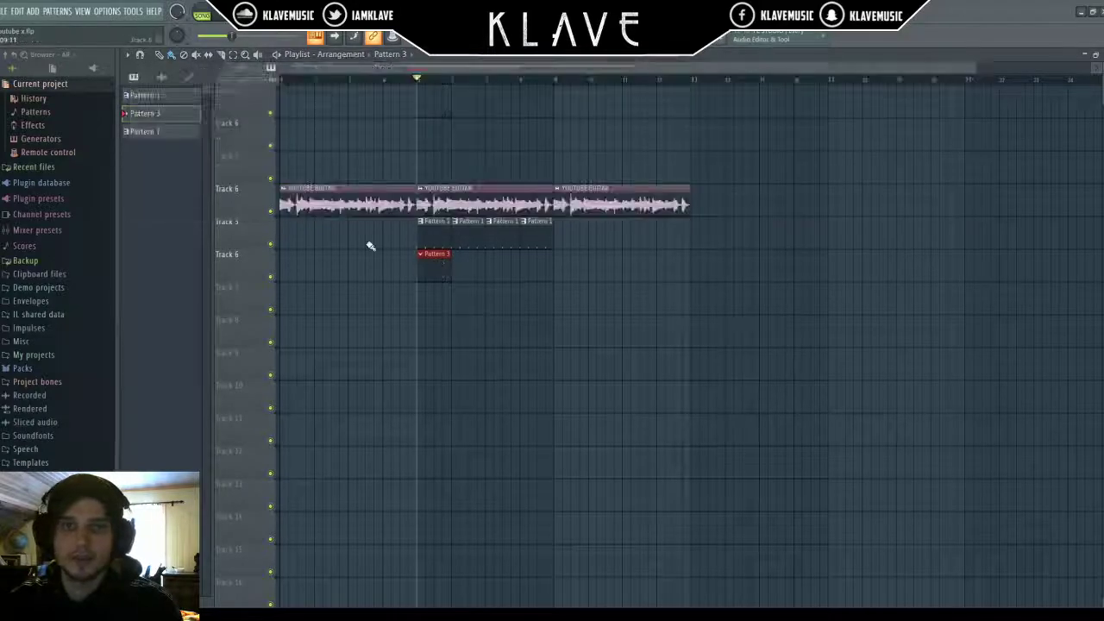
# - Open Serum's piano roll for Pattern 3 and add a half-bar A#5 note at the start of bar 1
pyautogui.click(603, 36)
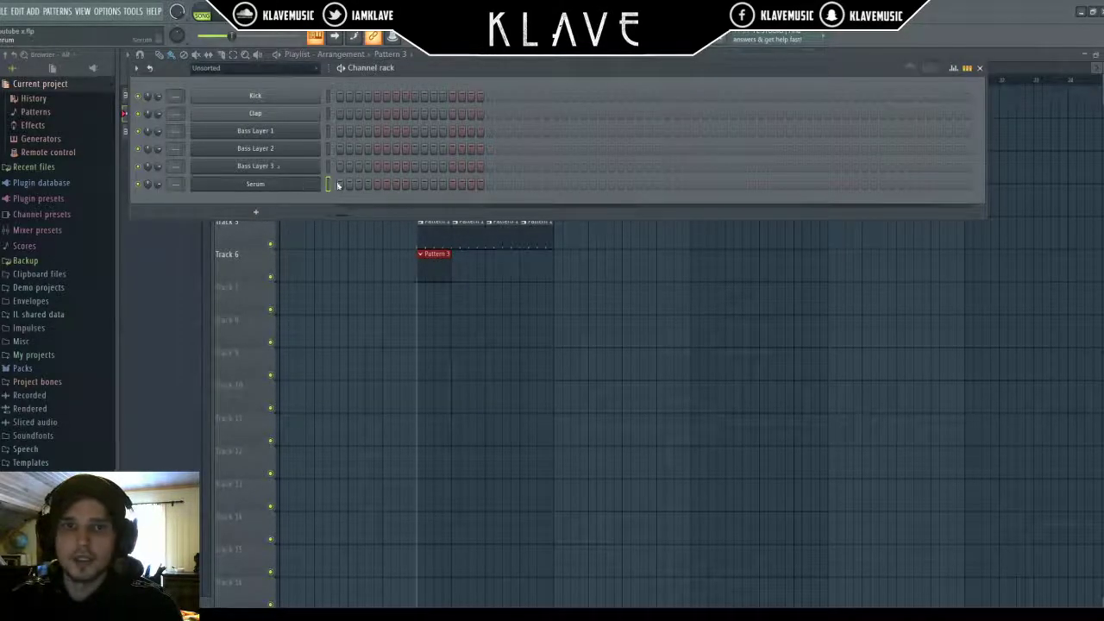
pyautogui.press('F7')
pyautogui.click(569, 37)
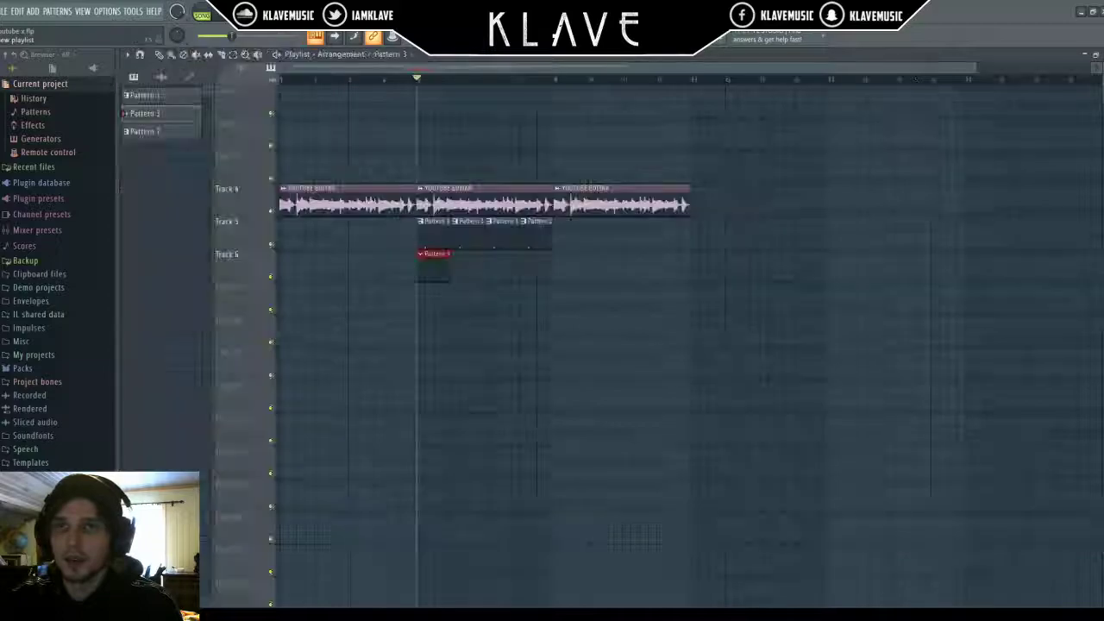
pyautogui.press('space')
pyautogui.press('F7')
pyautogui.press('space')
pyautogui.press('space')
pyautogui.press('space')
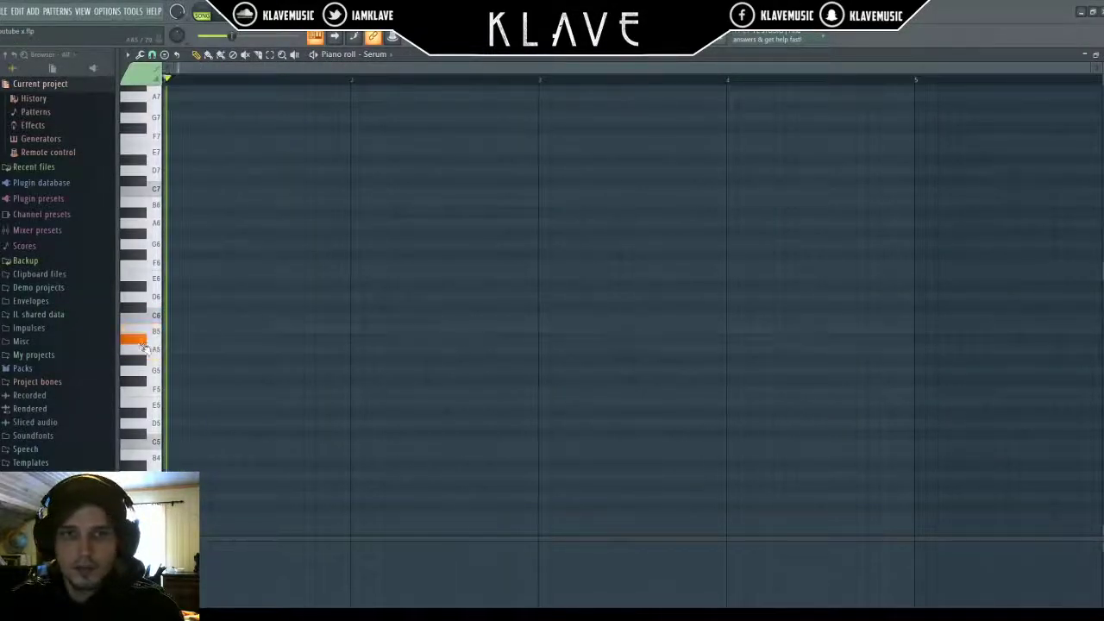
pyautogui.click(170, 339)
pyautogui.press('space')
pyautogui.press('space')
pyautogui.press('space')
# - Add a half-bar G#5 note directly after the A#5 note and audition the melody
pyautogui.moveTo(372, 340); pyautogui.dragTo(263, 361)
pyautogui.press('space')
pyautogui.press('space')
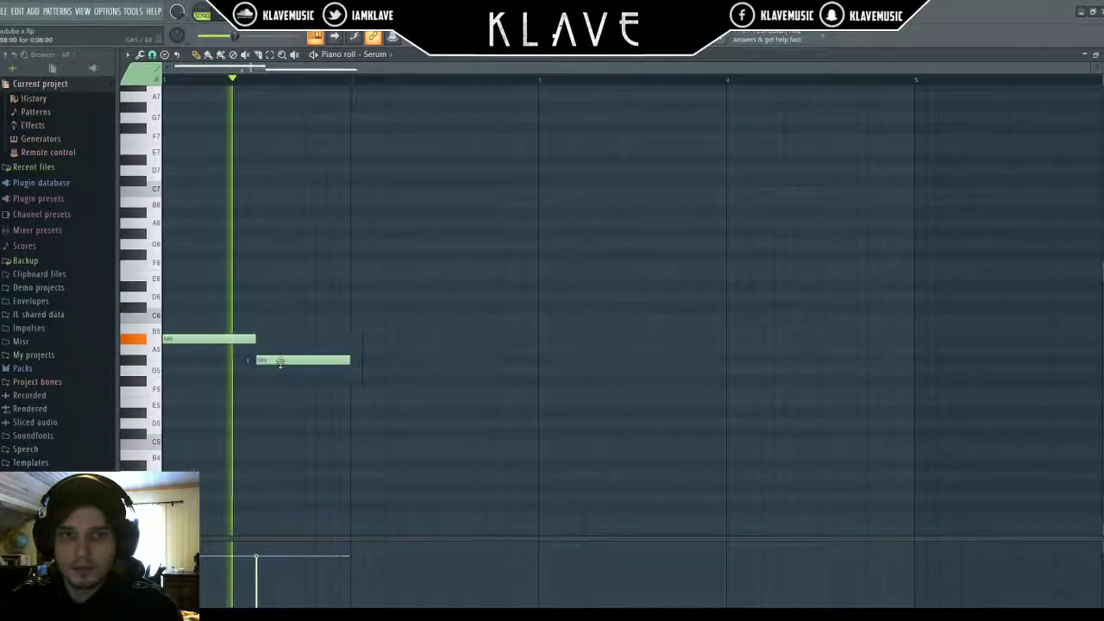
pyautogui.press('space')
pyautogui.press('space')
# - Set the G#5 note to six steps and follow it with an F#5 note lasting until the middle of bar 3
pyautogui.moveTo(351, 362); pyautogui.dragTo(301, 371)
pyautogui.click(309, 384)
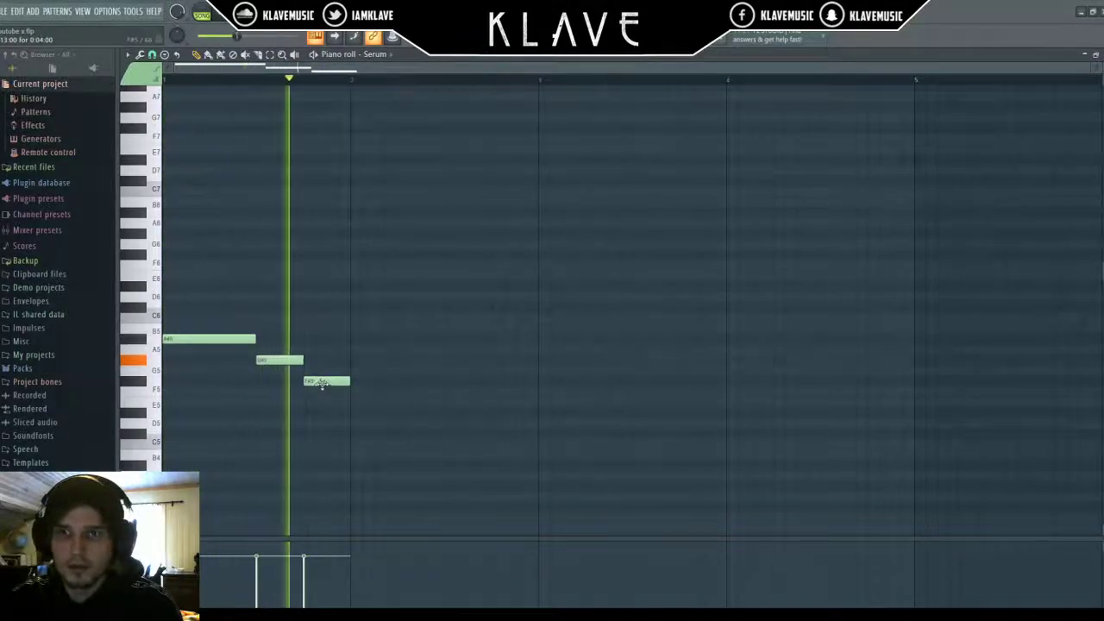
pyautogui.press('space')
pyautogui.press('space')
pyautogui.moveTo(329, 382); pyautogui.dragTo(537, 381)
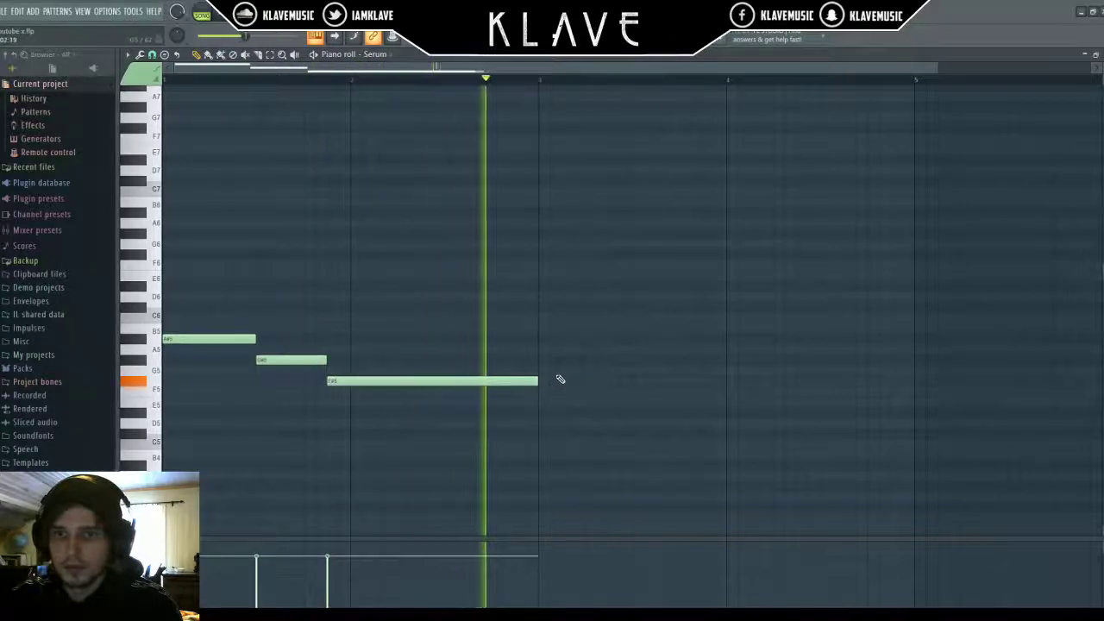
pyautogui.moveTo(536, 382); pyautogui.dragTo(630, 383)
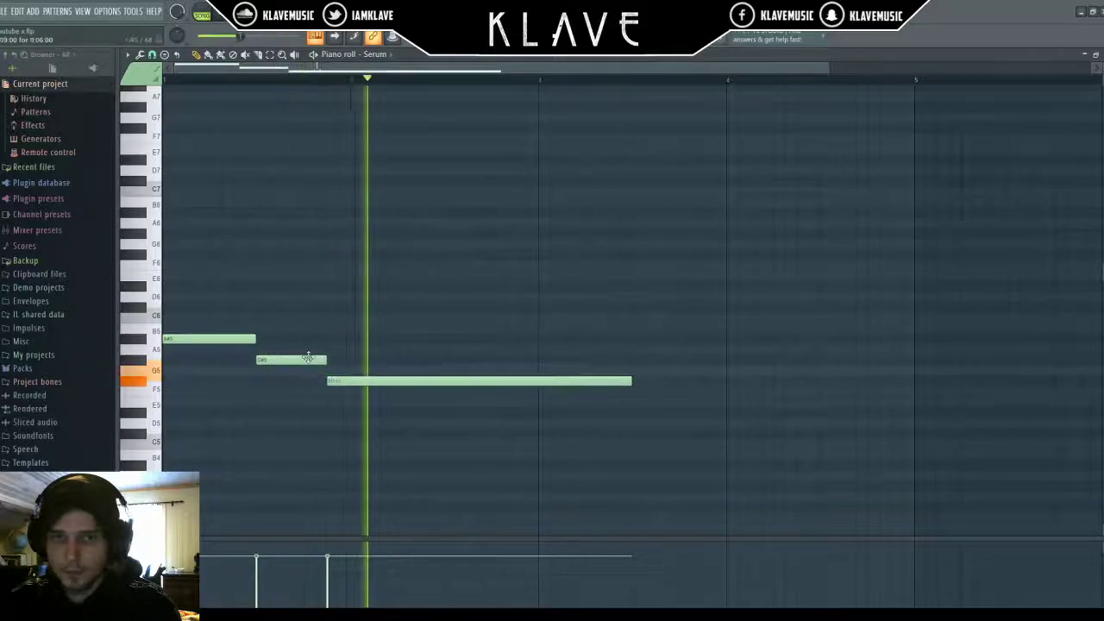
# - Complete the Serum melody with a six-step G#5 note from mid-bar 3 and an A#5 note lasting to the end of bar 4
pyautogui.click(639, 360)
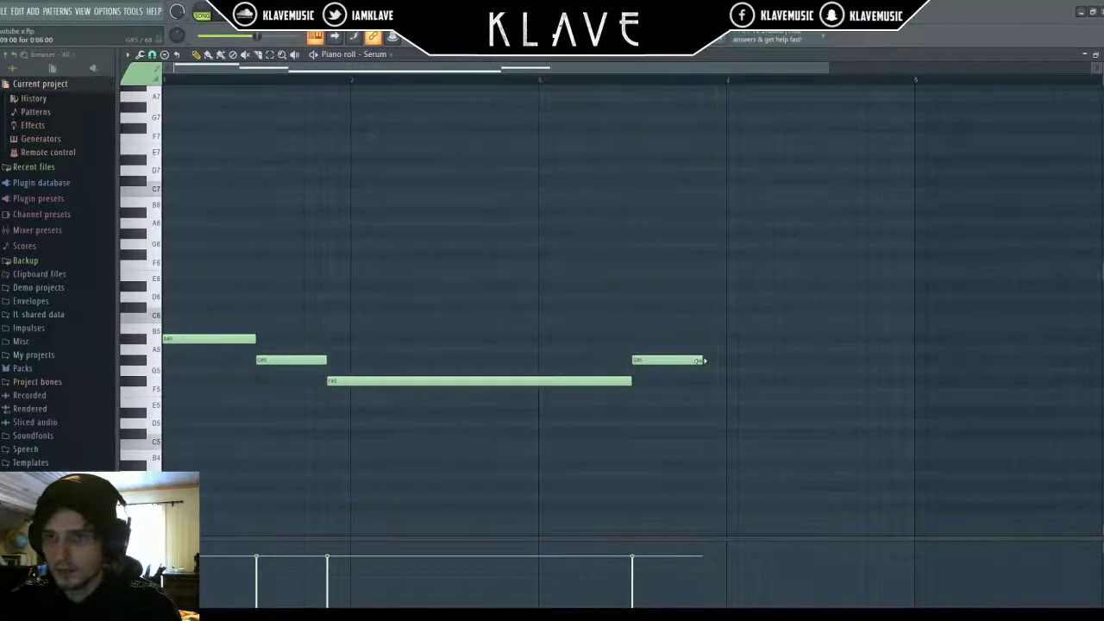
pyautogui.moveTo(707, 345); pyautogui.dragTo(914, 341)
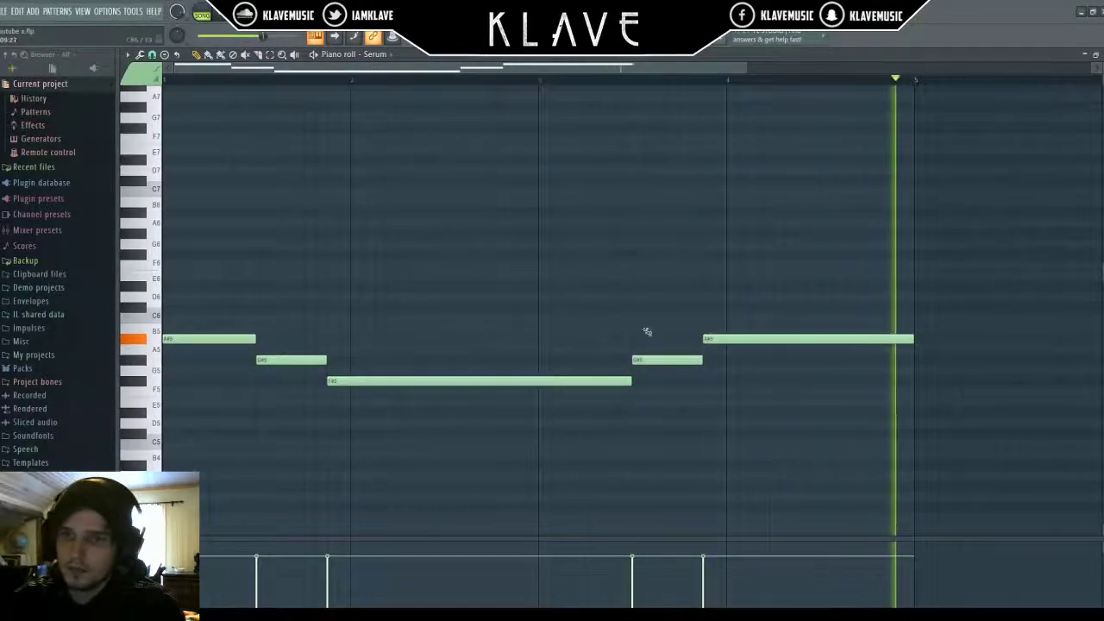
pyautogui.press('space')
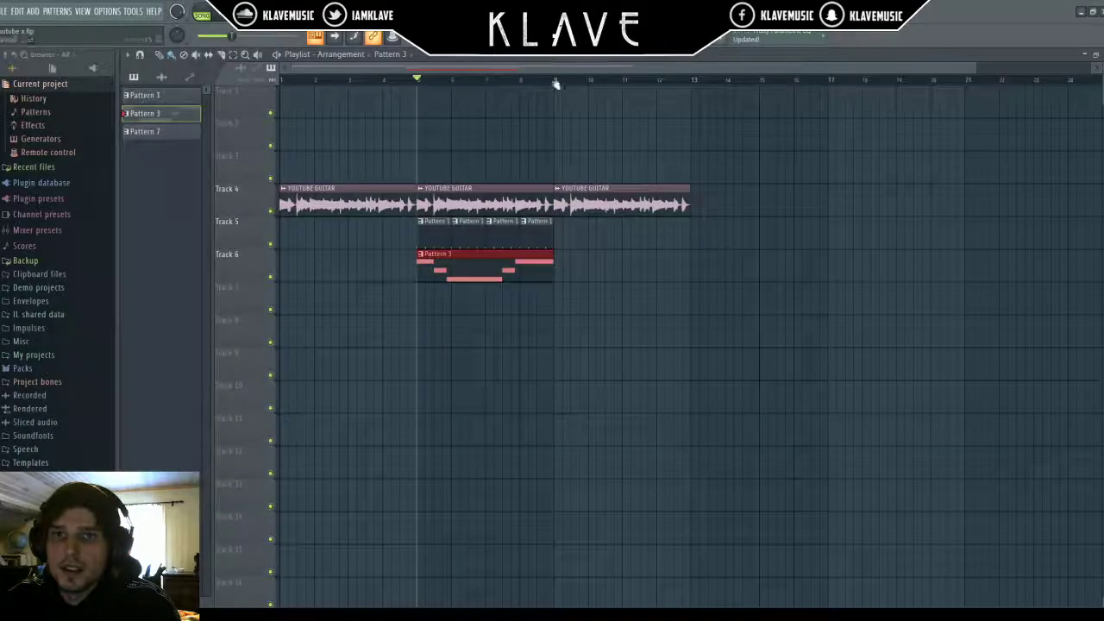
# - Select bars 5 through 8 as the playlist's playback range and play the combined section
pyautogui.moveTo(501, 310)
pyautogui.mouseDown()
pyautogui.moveTo(621, 377)
pyautogui.moveTo(500, 310)
pyautogui.mouseUp()
pyautogui.press('space')
pyautogui.press('space')
pyautogui.moveTo(417, 81)
pyautogui.mouseDown()
pyautogui.moveTo(552, 83)
pyautogui.moveTo(430, 95)
pyautogui.mouseUp()
pyautogui.rightClick(554, 83)
pyautogui.press('space')
pyautogui.press('F6')
pyautogui.press('space')
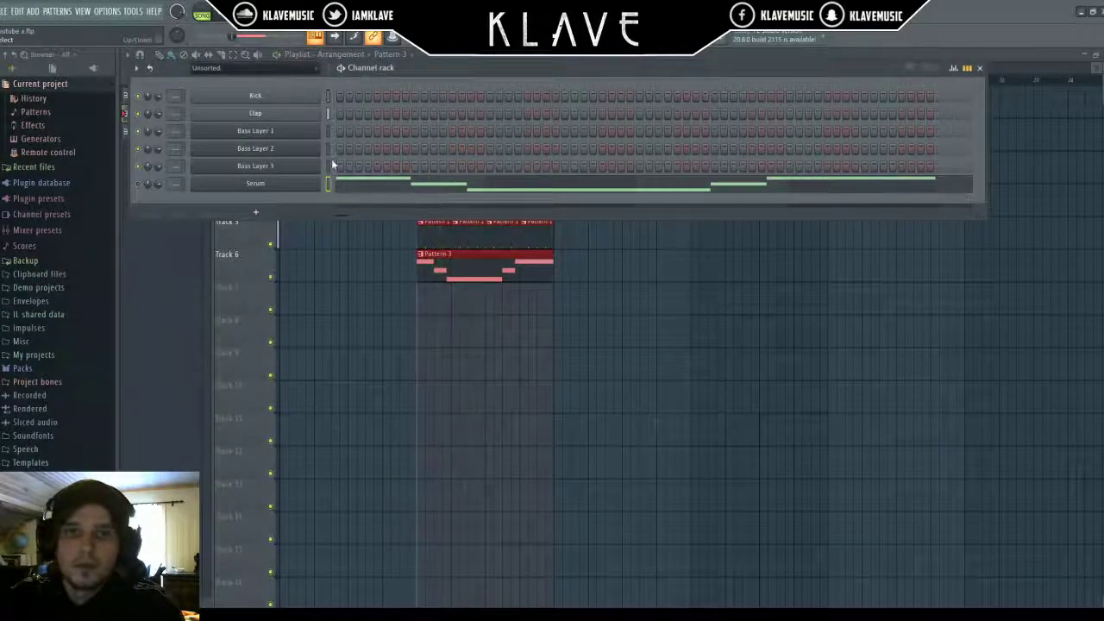
# - Begin the Bass Layer 1 line with a two-step A#5 note at the start of bar 1 and audition it
pyautogui.press('F7')
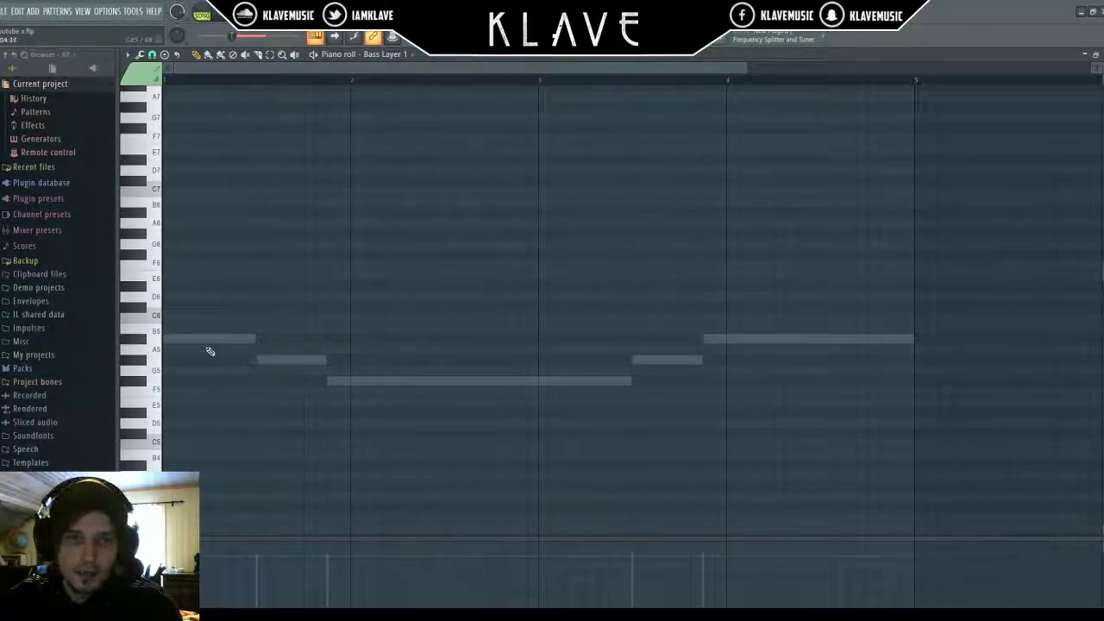
pyautogui.moveTo(186, 341); pyautogui.dragTo(76, 346)
pyautogui.moveTo(364, 343); pyautogui.dragTo(173, 345)
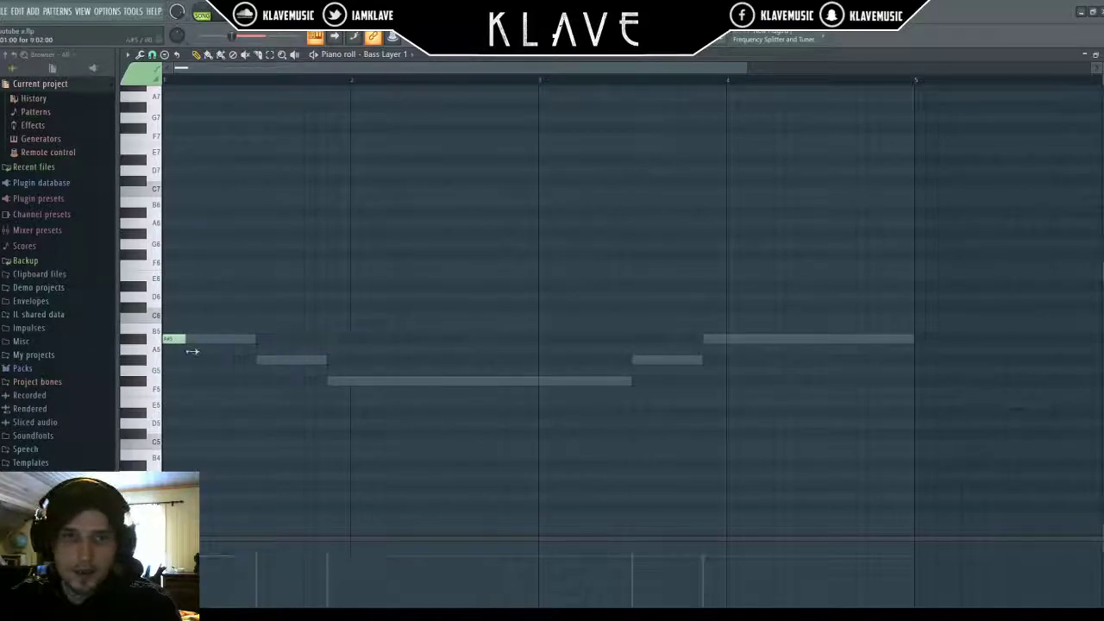
pyautogui.scroll(-5, 214, 382)
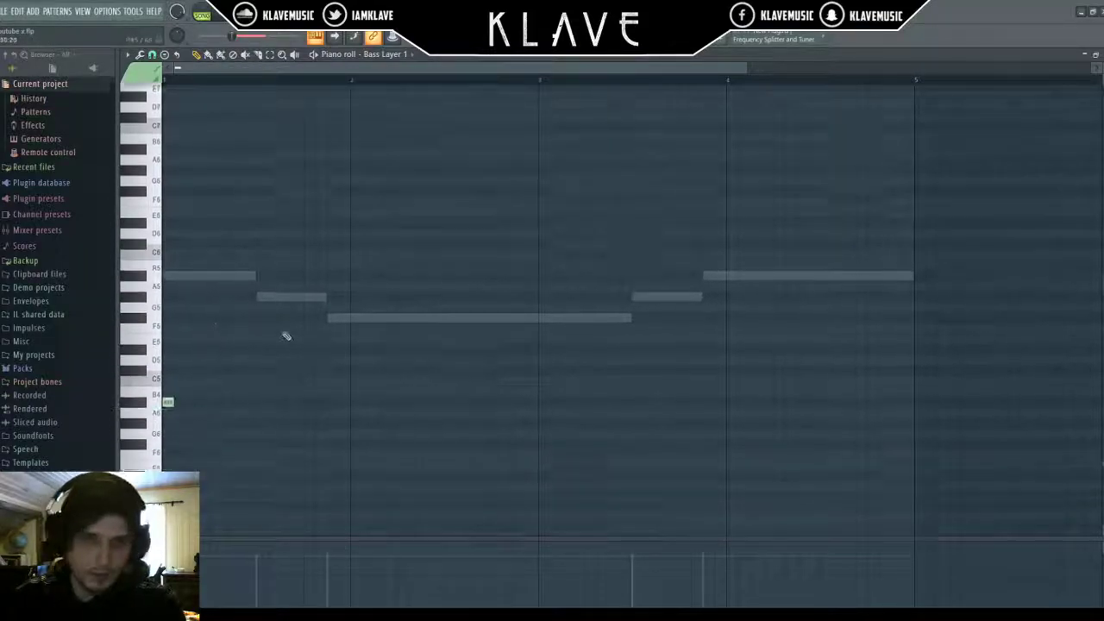
pyautogui.press('space')
pyautogui.press('space')
# - Add two-step A#5 notes on steps 5 and 7 of bar 1 in the Bass Layer 1 line and audition them
pyautogui.moveTo(173, 244); pyautogui.dragTo(225, 245)
pyautogui.press('space')
pyautogui.click(202, 244)
pyautogui.press('space')
pyautogui.press('space')
pyautogui.click(239, 246)
pyautogui.press('space')
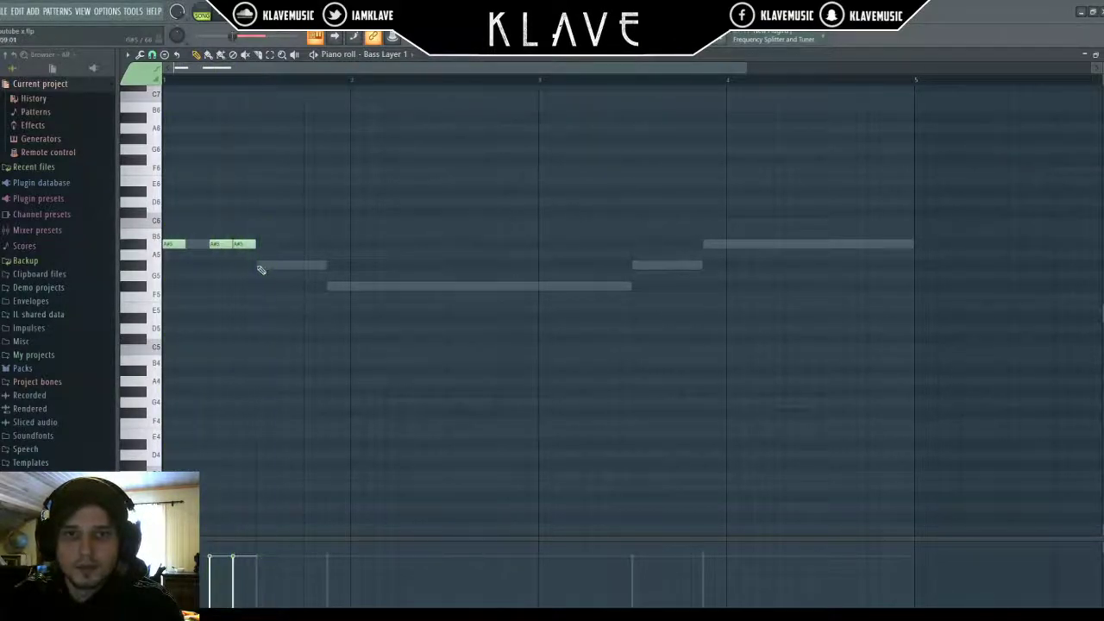
# - Continue bar 1 with two-step G#5 notes on steps 9 and 13 and a two-step F#5 note on step 15
pyautogui.click(259, 268)
pyautogui.press('space')
pyautogui.press('space')
pyautogui.press('space')
pyautogui.click(310, 267)
pyautogui.click(332, 287)
pyautogui.press('space')
# - Raise the G#5 note on step 13 of bar 1 by one octave and audition the phrase
pyautogui.moveTo(323, 275); pyautogui.dragTo(300, 249)
pyautogui.hotkey('ctrl', 'Up')
pyautogui.press('space')
pyautogui.press('space')
pyautogui.click(556, 328)
pyautogui.rightClick(556, 327)
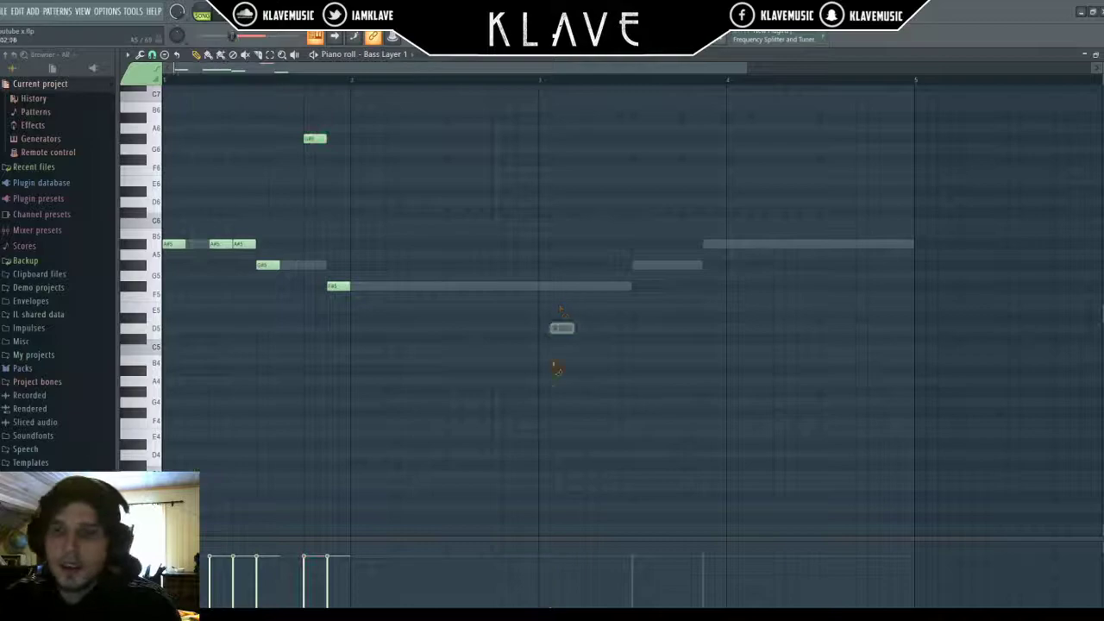
# - Add two-step F#5 notes on steps 5, 8 and 11 of bar 2 while the section plays
pyautogui.scroll(4, 474, 399)
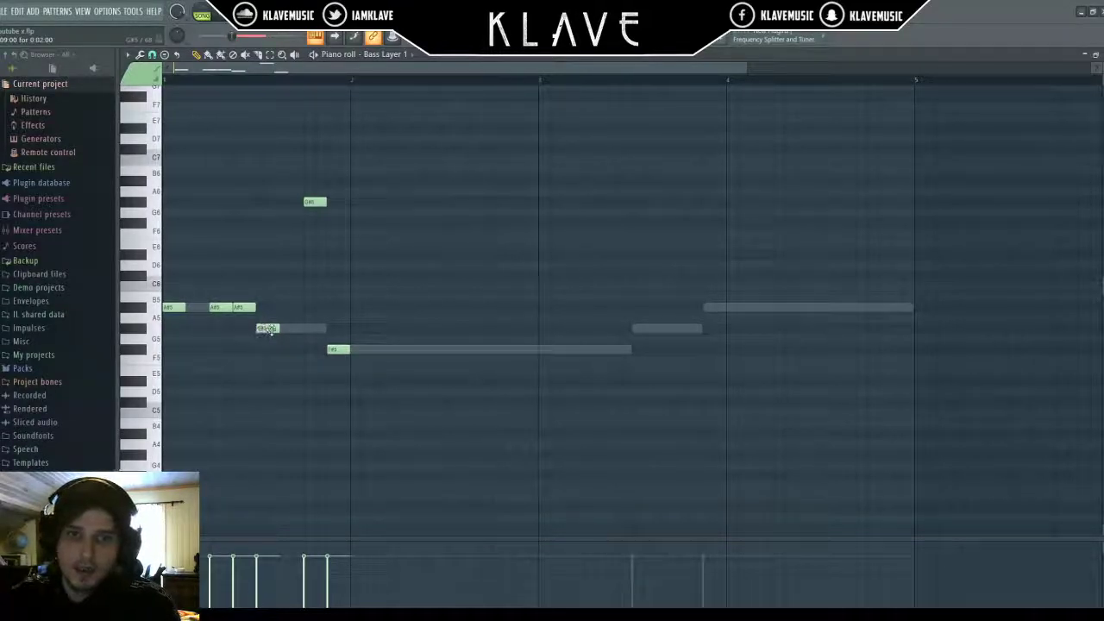
pyautogui.press('space')
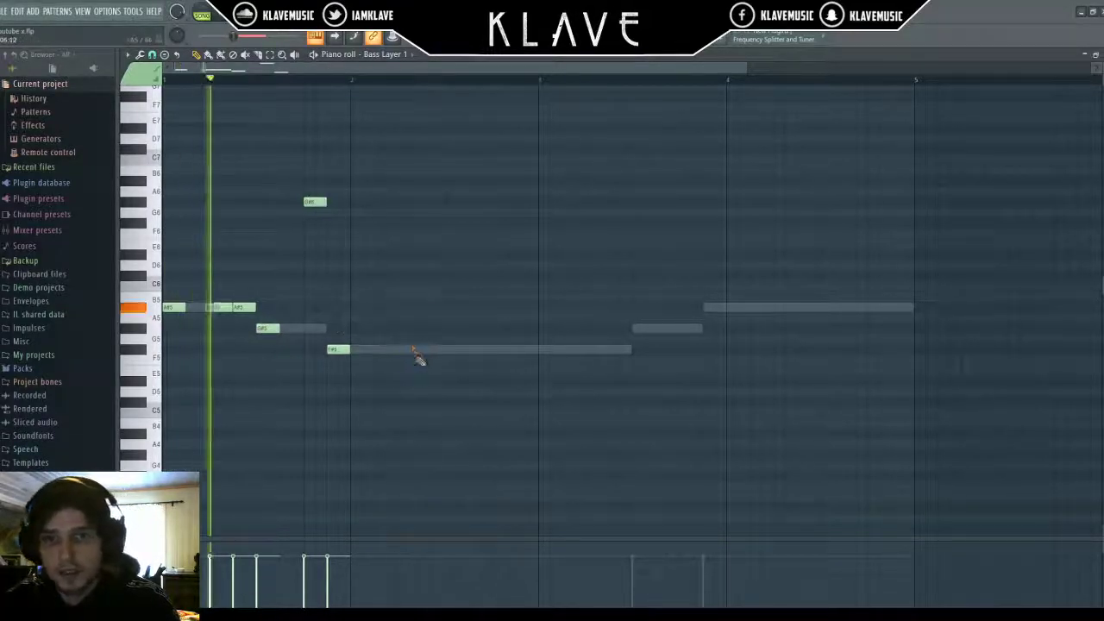
pyautogui.click(438, 351)
pyautogui.click(436, 351)
pyautogui.click(472, 351)
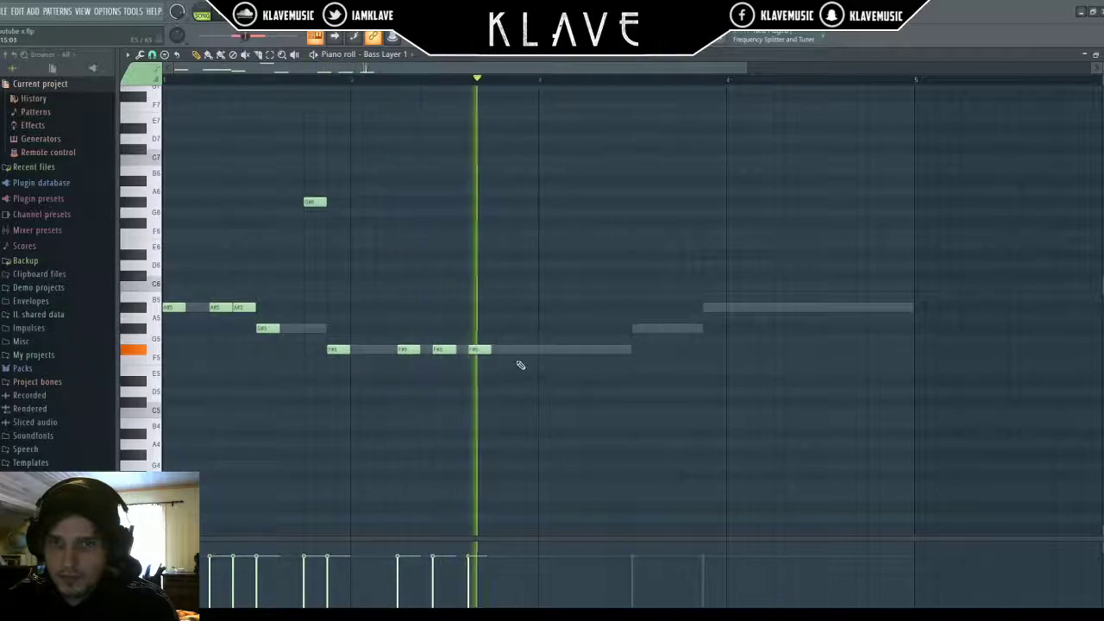
pyautogui.press('space')
# - Place a two-step F#5 note on step 13 of bar 2, raise it by one octave and play the line
pyautogui.rightClick(546, 381)
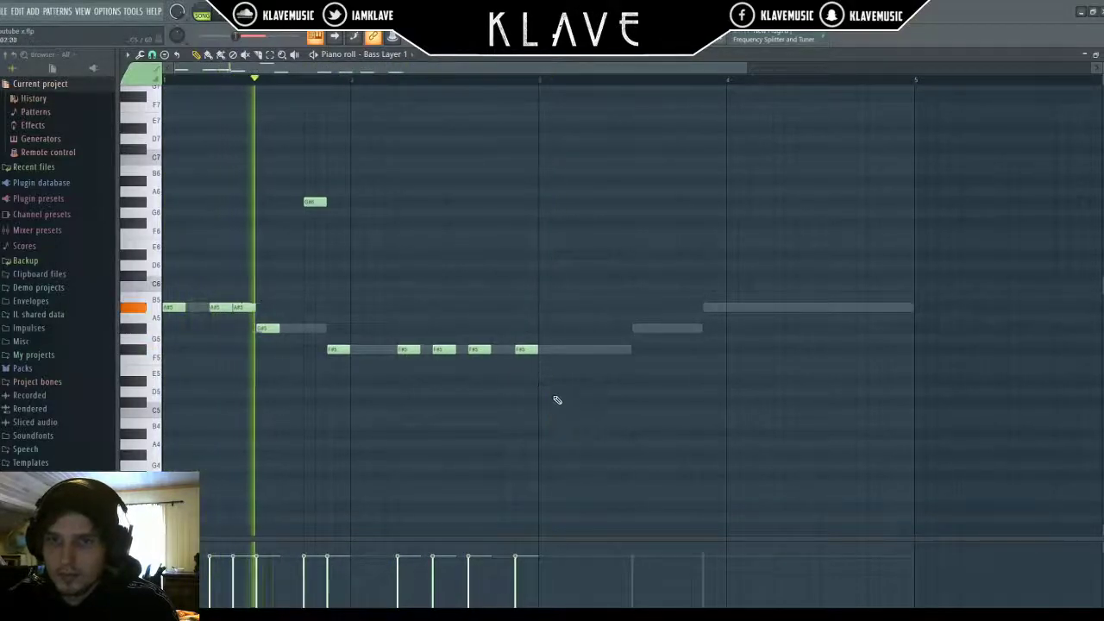
pyautogui.press('space')
pyautogui.click(525, 350)
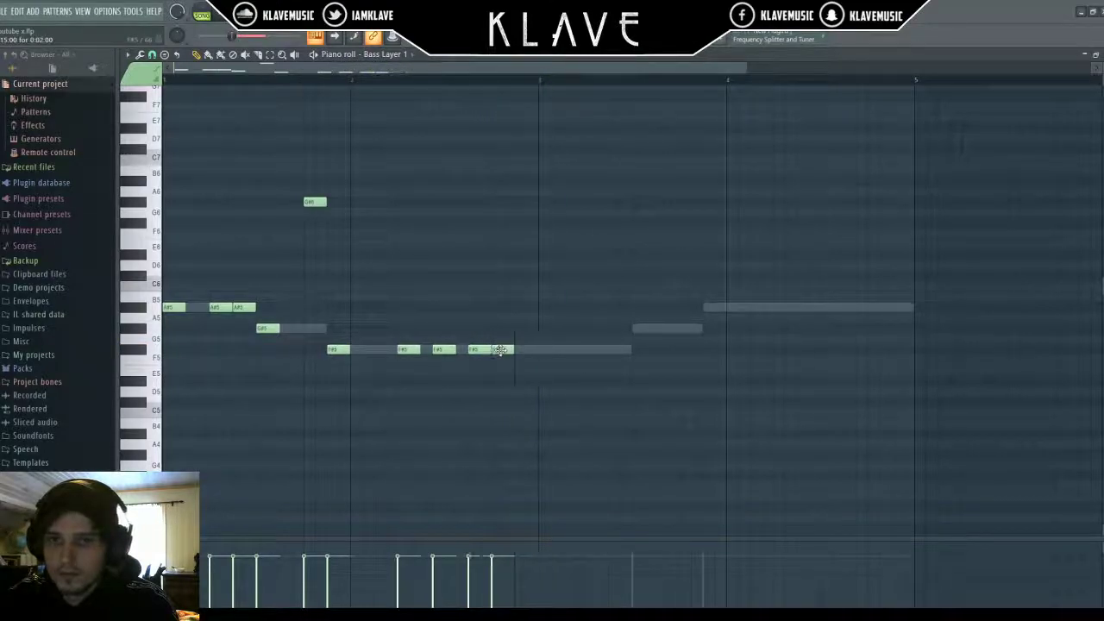
pyautogui.hotkey('shift', 'Up')
pyautogui.press('space')
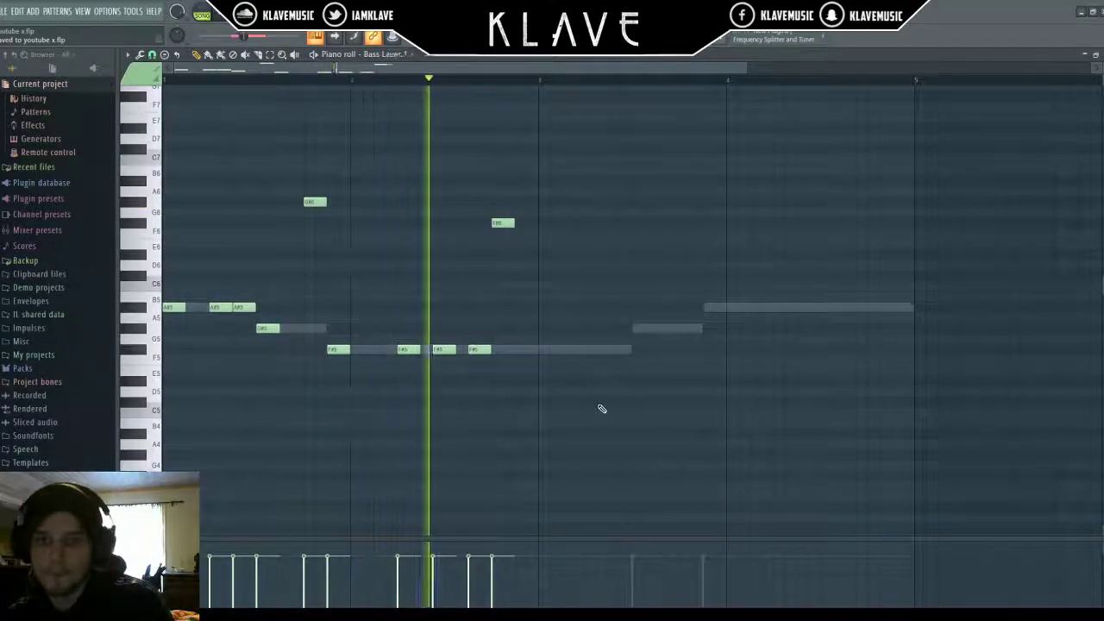
# - Stop playback and add two-step F#5 notes on steps 1, 5 and 7 of bar 3
pyautogui.press('space')
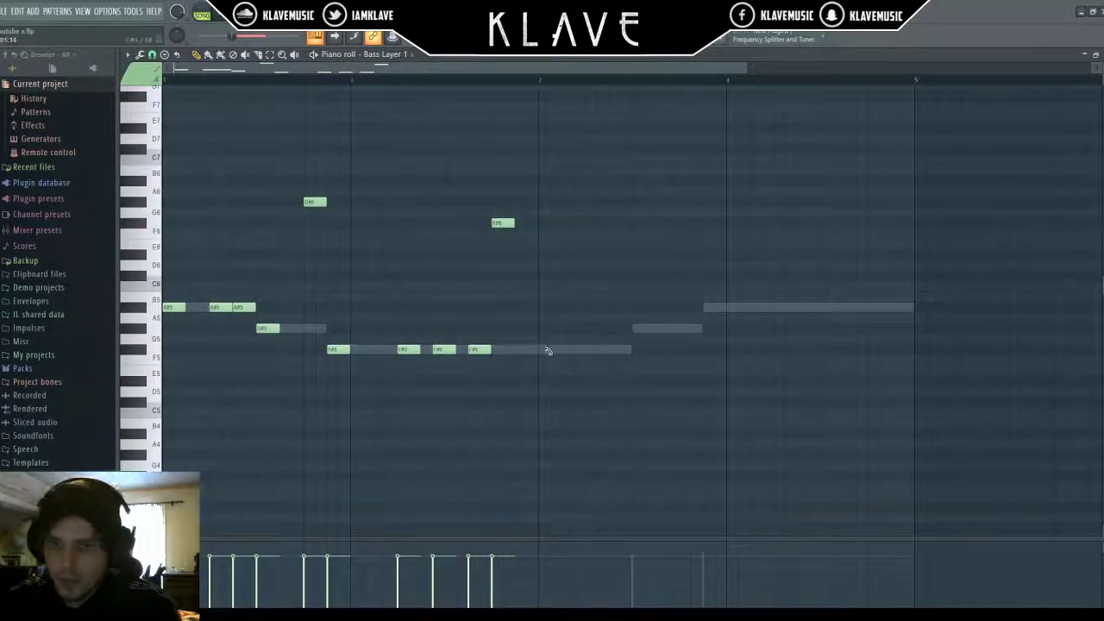
pyautogui.click(589, 353)
pyautogui.press('space')
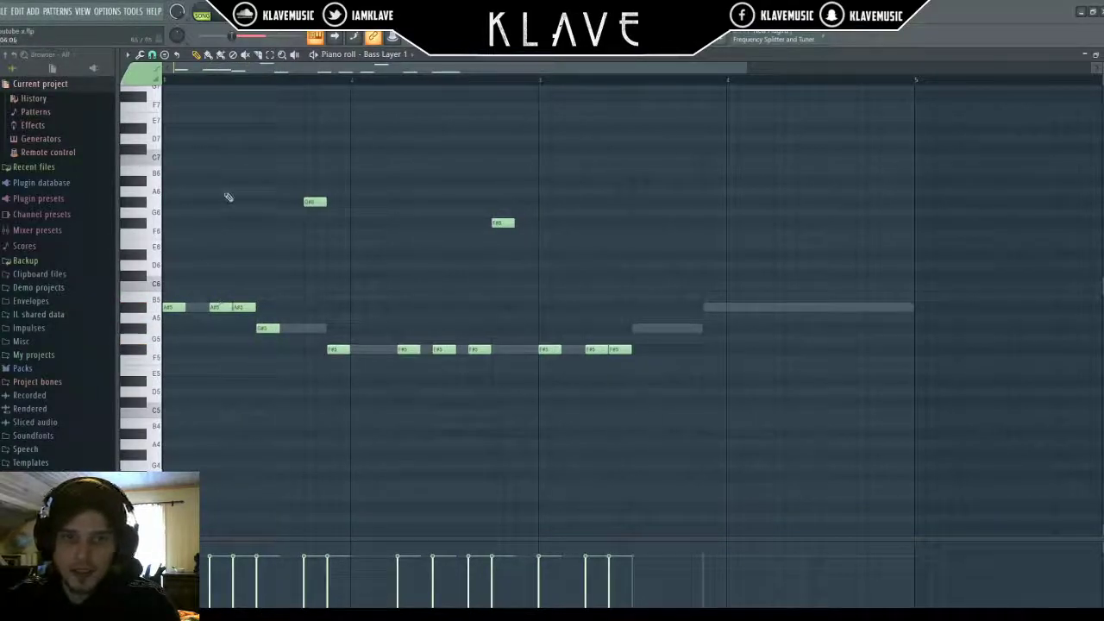
# - Copy the bar 1 phrase to bar 3 and retune its last three notes to G#5, G#6 and A#5
pyautogui.moveTo(372, 368); pyautogui.dragTo(164, 95)
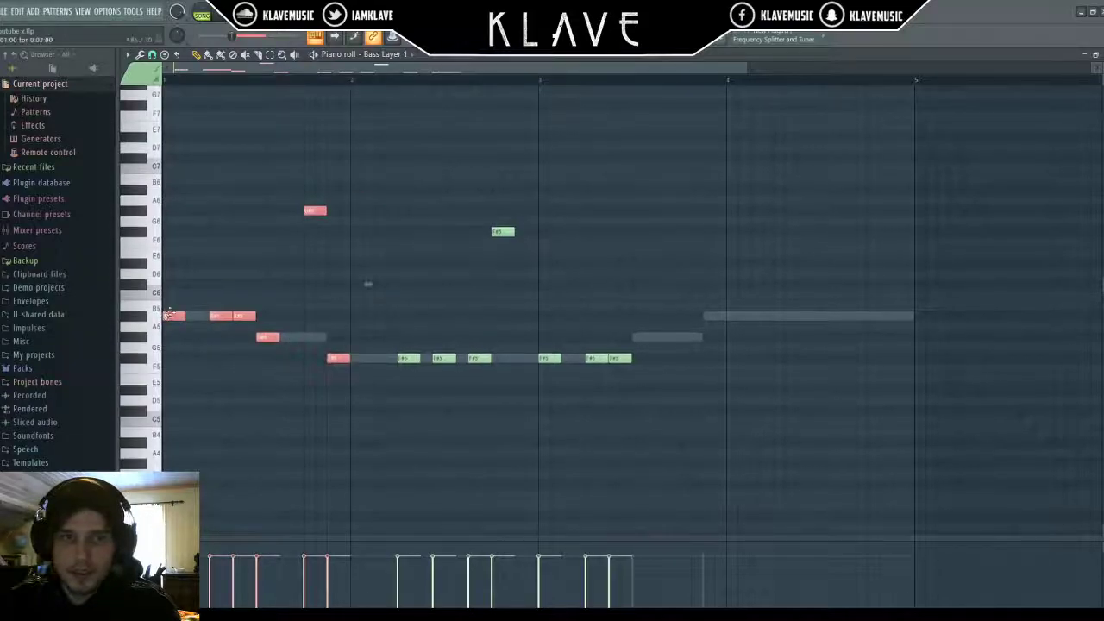
pyautogui.moveTo(171, 319); pyautogui.dragTo(553, 358)
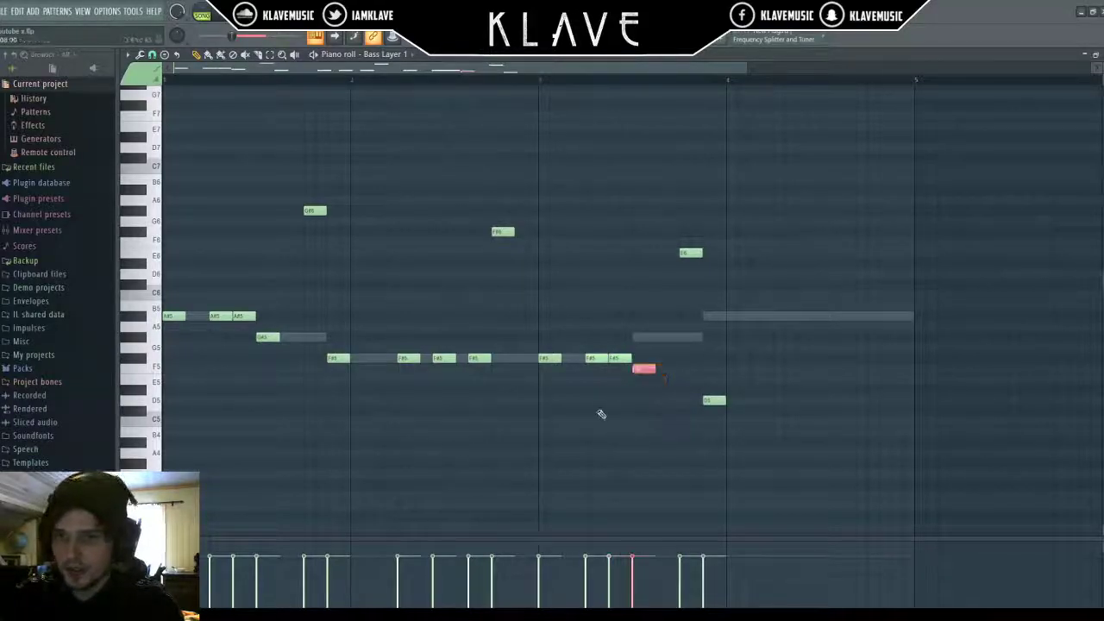
pyautogui.moveTo(770, 461); pyautogui.dragTo(668, 184)
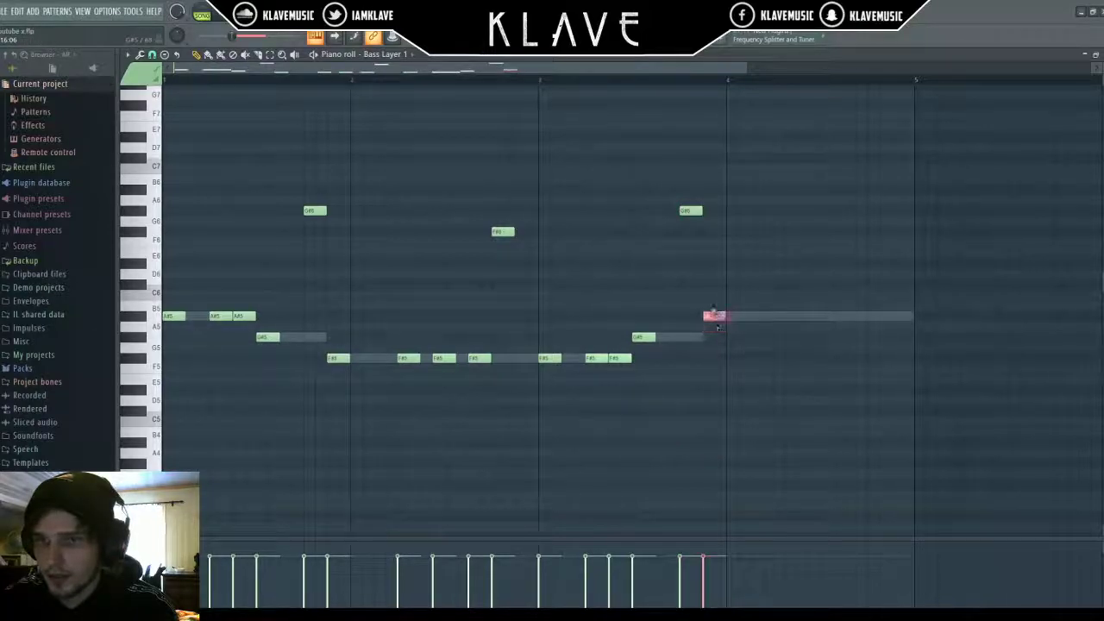
pyautogui.press('space')
# - Copy the four bar 2 notes to the same steps of bar 4, transposed up to A#5 and A#6
pyautogui.moveTo(528, 365); pyautogui.dragTo(406, 138)
pyautogui.moveTo(409, 359); pyautogui.dragTo(789, 321)
pyautogui.keyDown('ctrl'); pyautogui.click(794, 414); pyautogui.keyUp('ctrl')
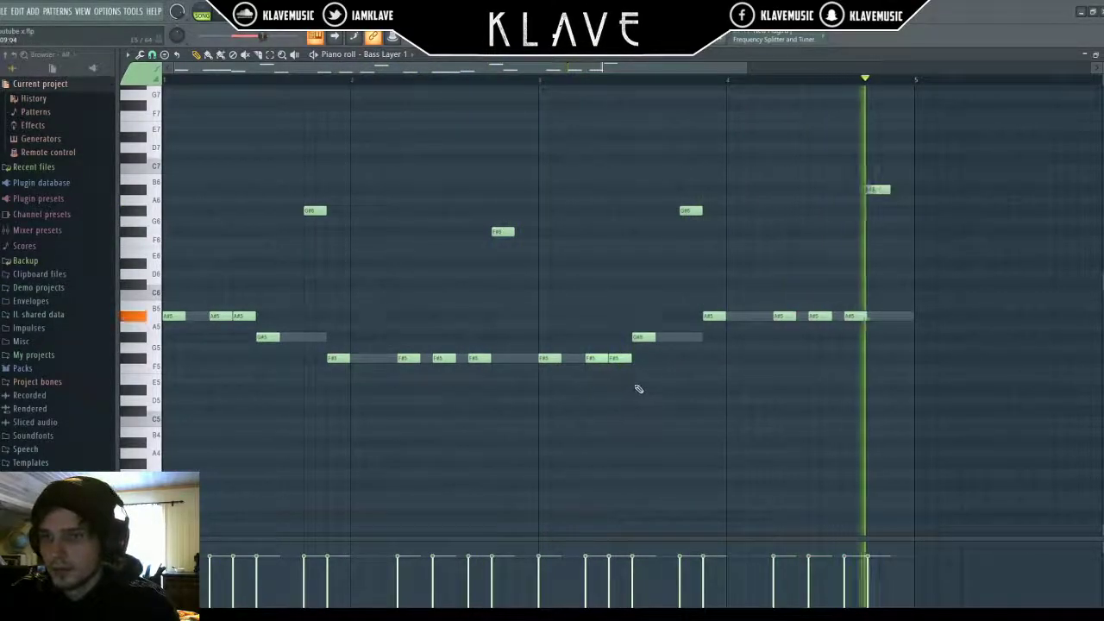
# - Lower all Bass Layer 1 notes by one octave and play the result
pyautogui.keyDown('ctrl'); pyautogui.moveTo(1004, 448); pyautogui.dragTo(69, 49); pyautogui.keyUp('ctrl')
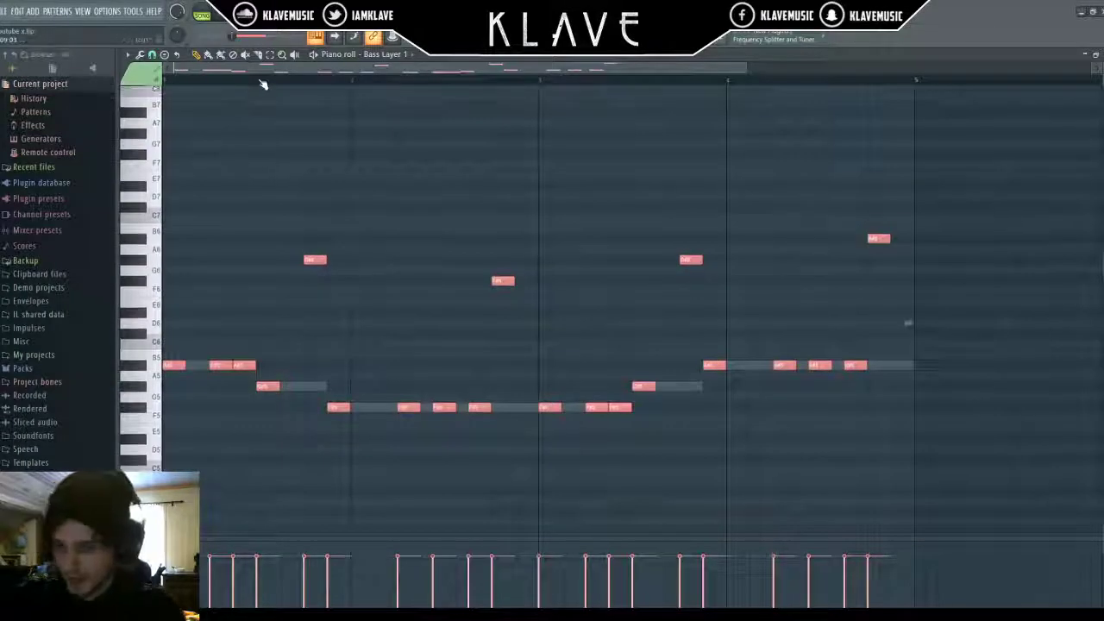
pyautogui.hotkey('ctrl', 'Down')
pyautogui.scroll(-3, 503, 174)
pyautogui.scroll(-2, 494, 175)
pyautogui.press('space')
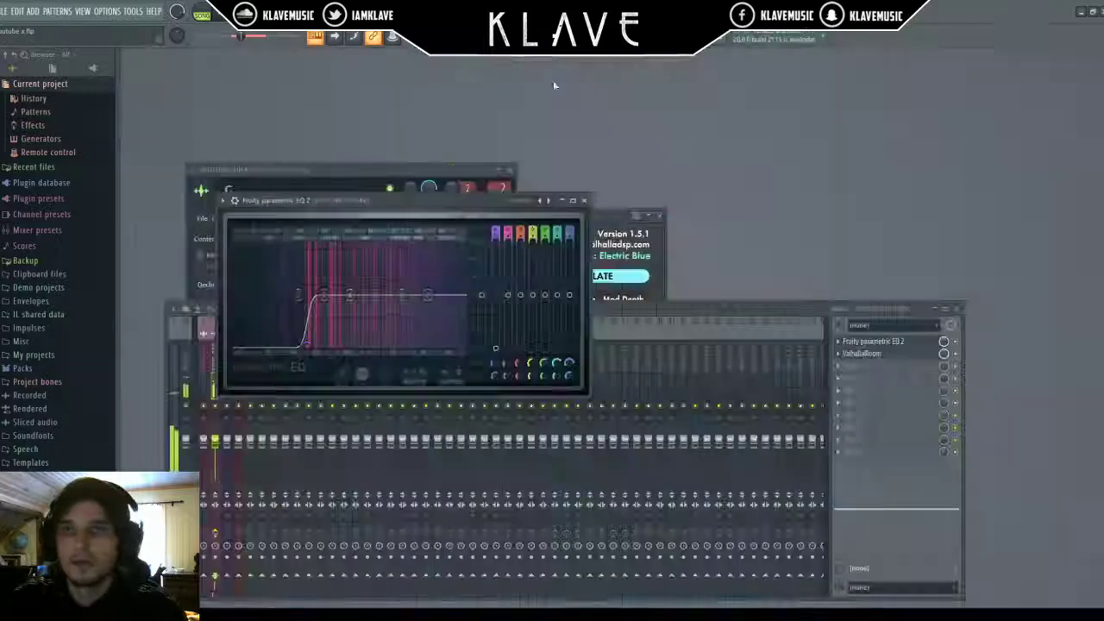
# - Copy the Bass Layer 1 notes into the Bass Layer 2 and Bass Layer 3 channels
pyautogui.press('F6')
pyautogui.press('space')
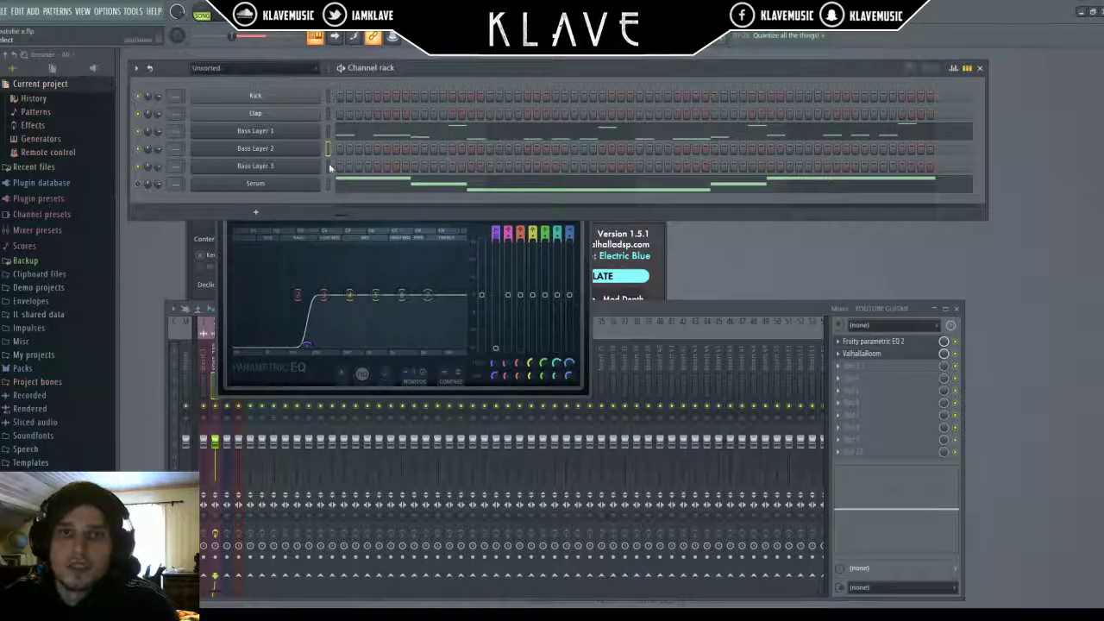
pyautogui.hotkey('ctrl', 'v')
pyautogui.click(329, 167)
pyautogui.hotkey('ctrl', 'v')
pyautogui.click(341, 68)
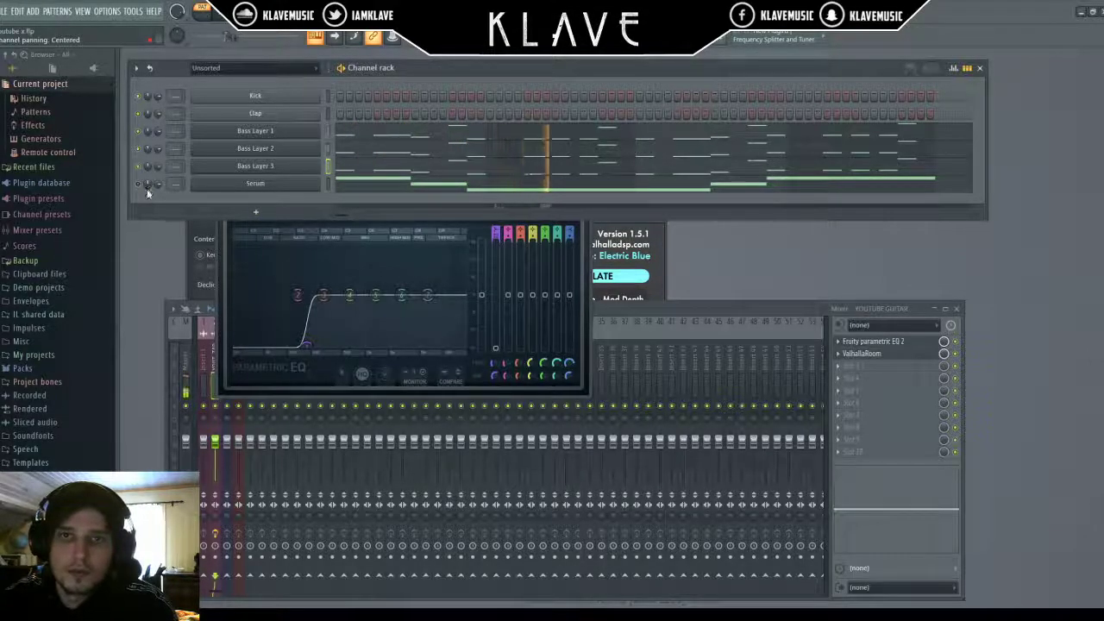
# - Audition the bass layers individually and examine the notes of Bass Layer 2 and Bass Layer 3
pyautogui.click(345, 167)
pyautogui.press('Escape')
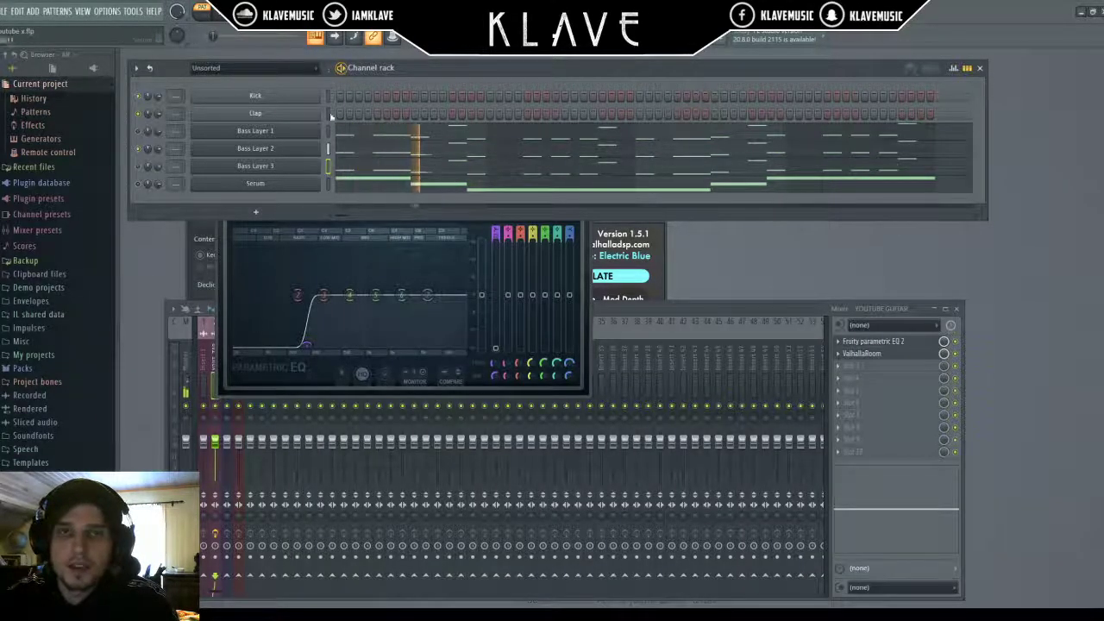
pyautogui.click(335, 151)
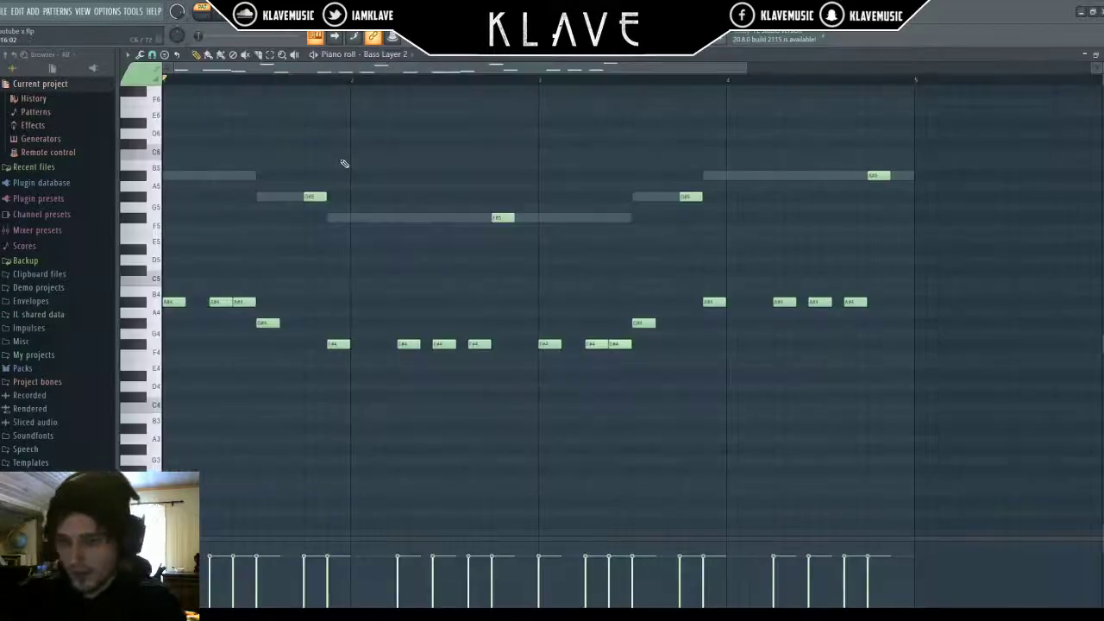
pyautogui.press('Escape')
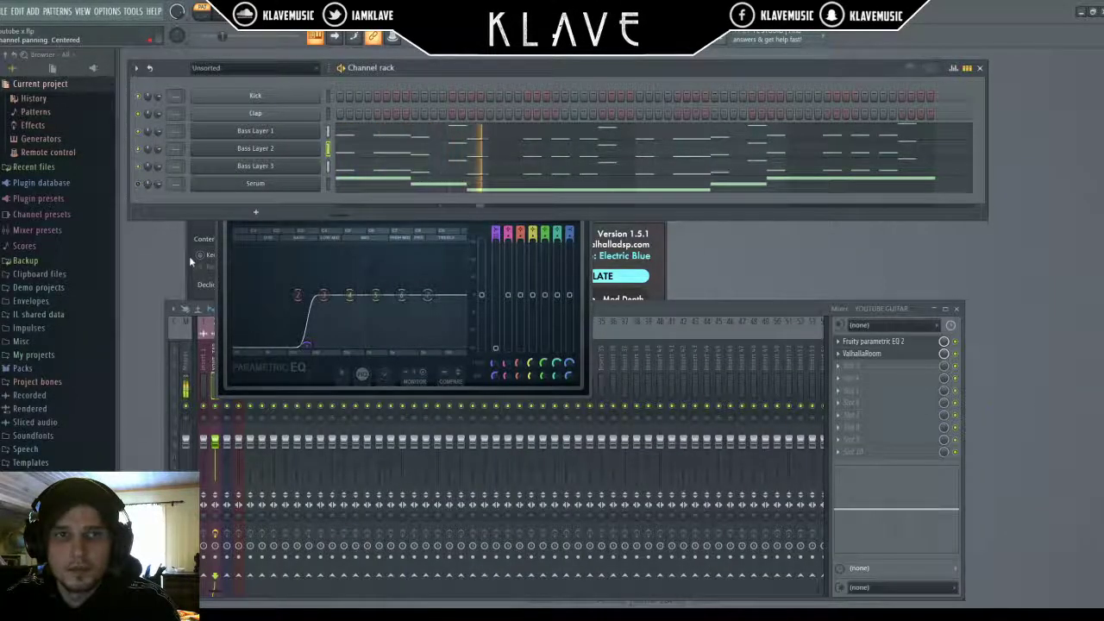
pyautogui.click(352, 171)
pyautogui.press('space')
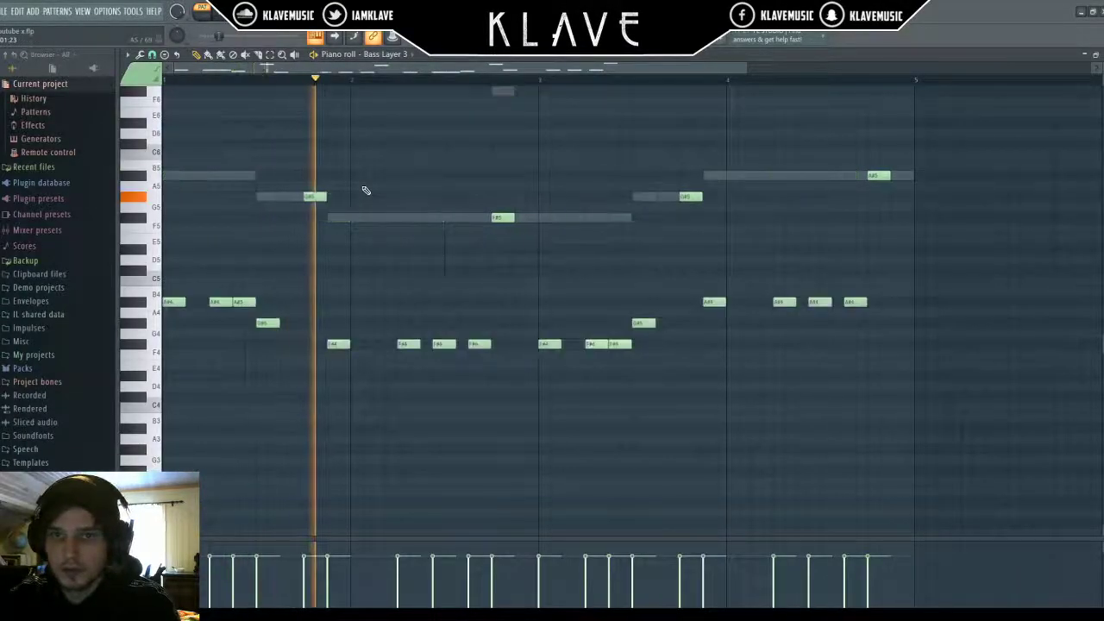
pyautogui.press('Escape')
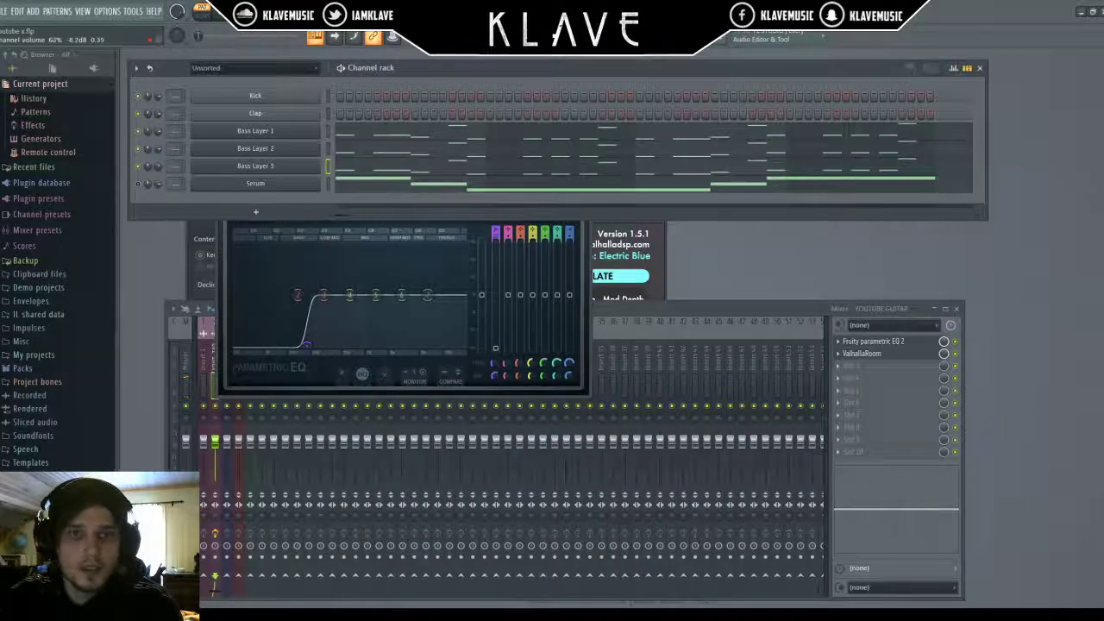
# - Route the three bass layers to mixer track 1 and load Kickstart in its second effect slot
pyautogui.click(273, 131)
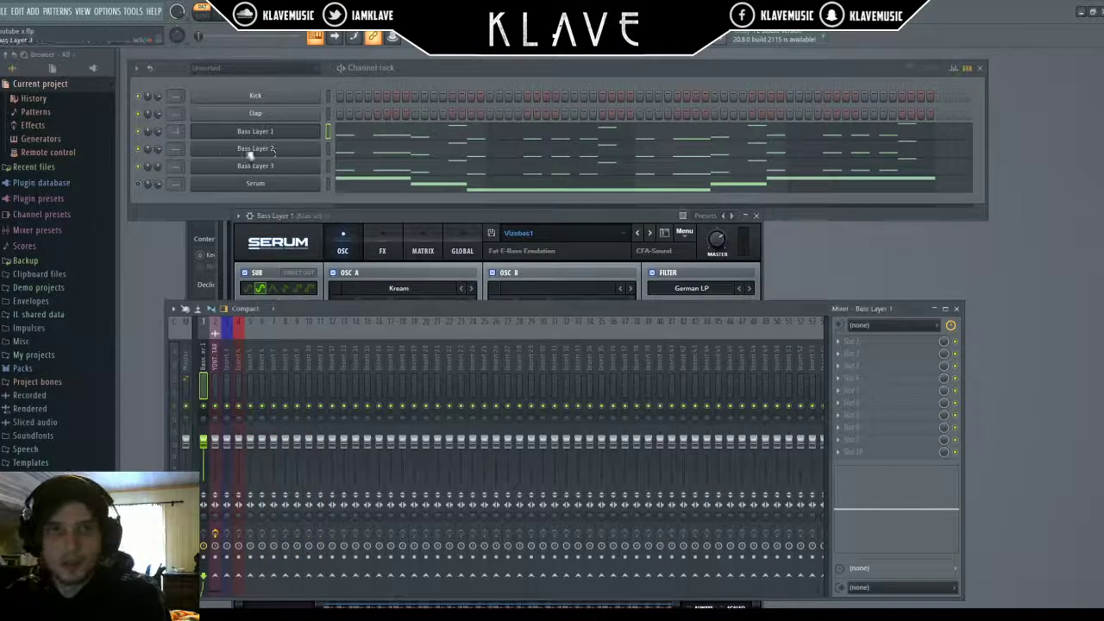
pyautogui.click(178, 145)
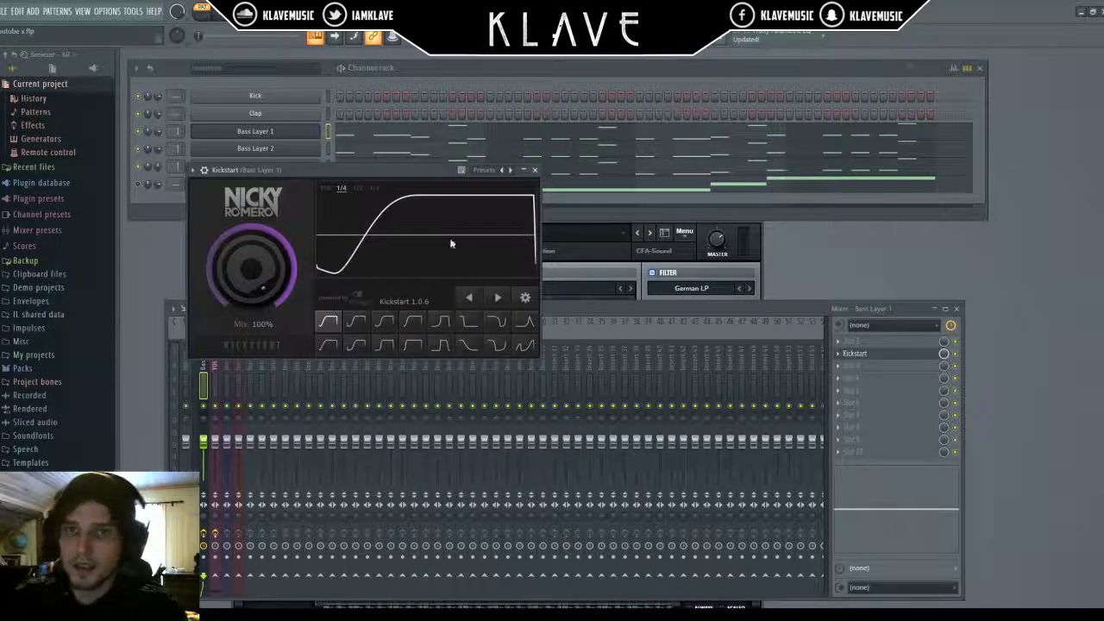
# - Rearrange the mixer and Kickstart windows so the Kickstart curve and the mixer's effect slots can be seen together
pyautogui.moveTo(363, 177); pyautogui.dragTo(905, 411)
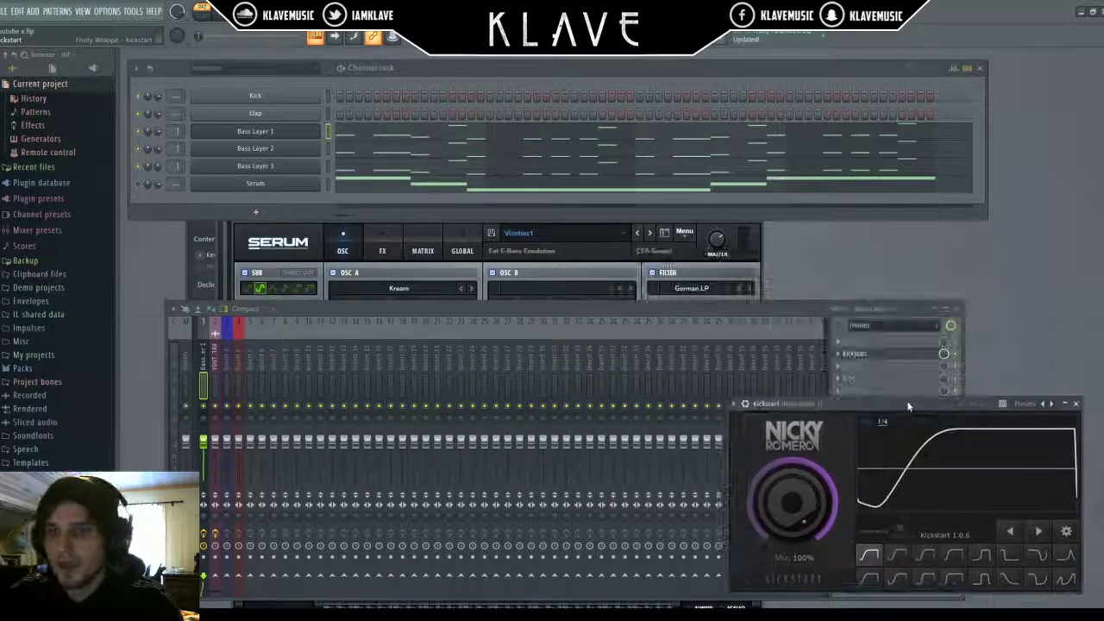
pyautogui.moveTo(812, 308); pyautogui.dragTo(658, 258)
pyautogui.moveTo(907, 412); pyautogui.dragTo(927, 322)
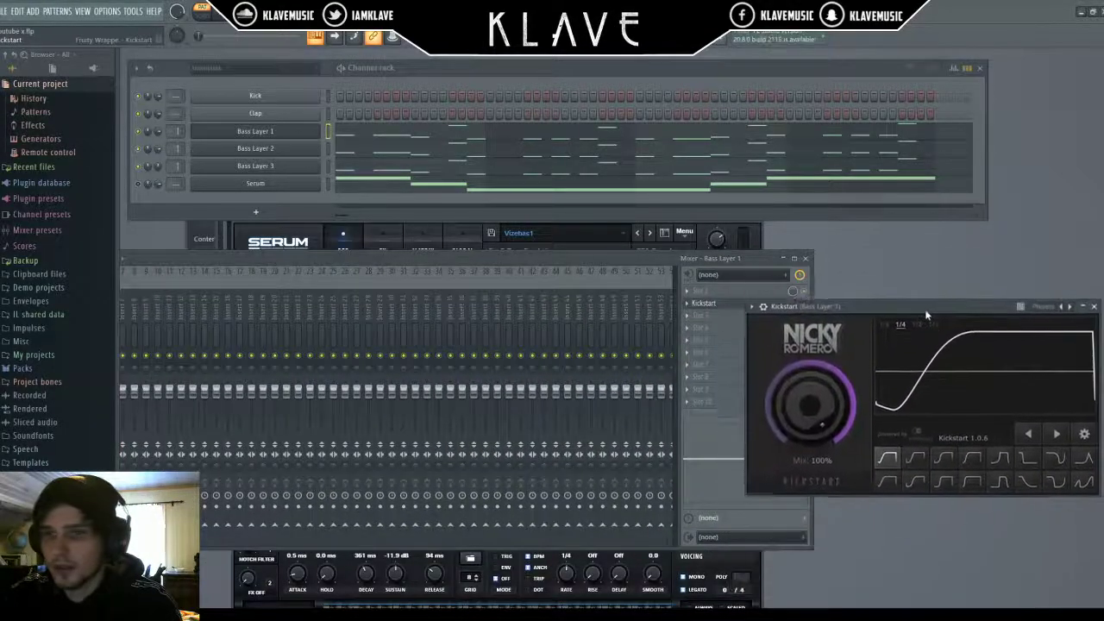
pyautogui.moveTo(544, 266); pyautogui.dragTo(585, 276)
pyautogui.moveTo(988, 318); pyautogui.dragTo(945, 337)
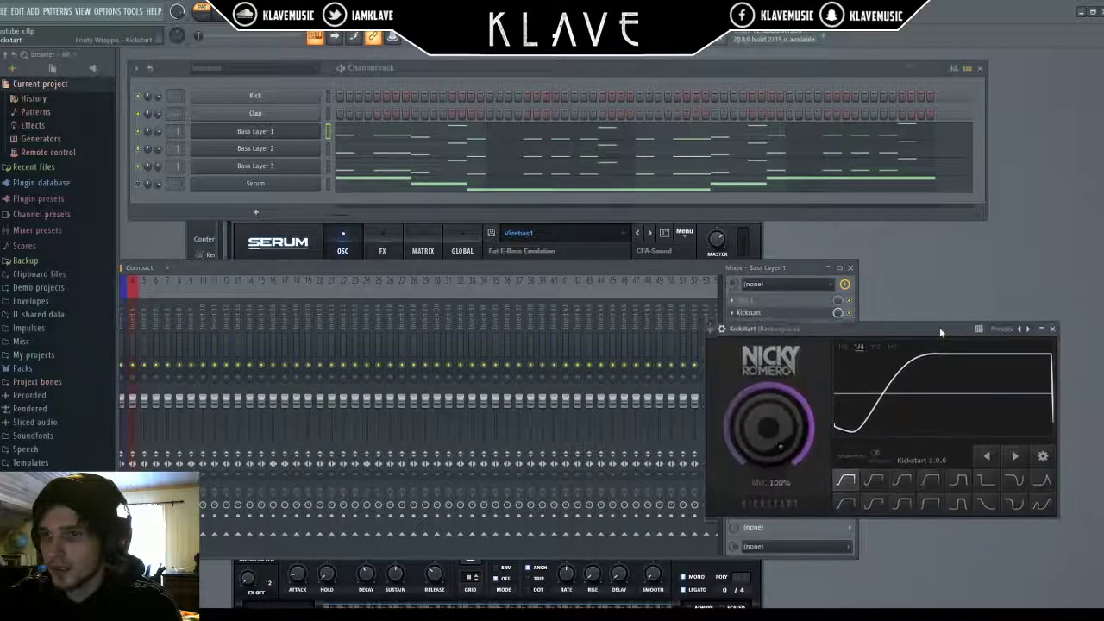
pyautogui.moveTo(691, 284); pyautogui.dragTo(692, 272)
pyautogui.click(942, 335)
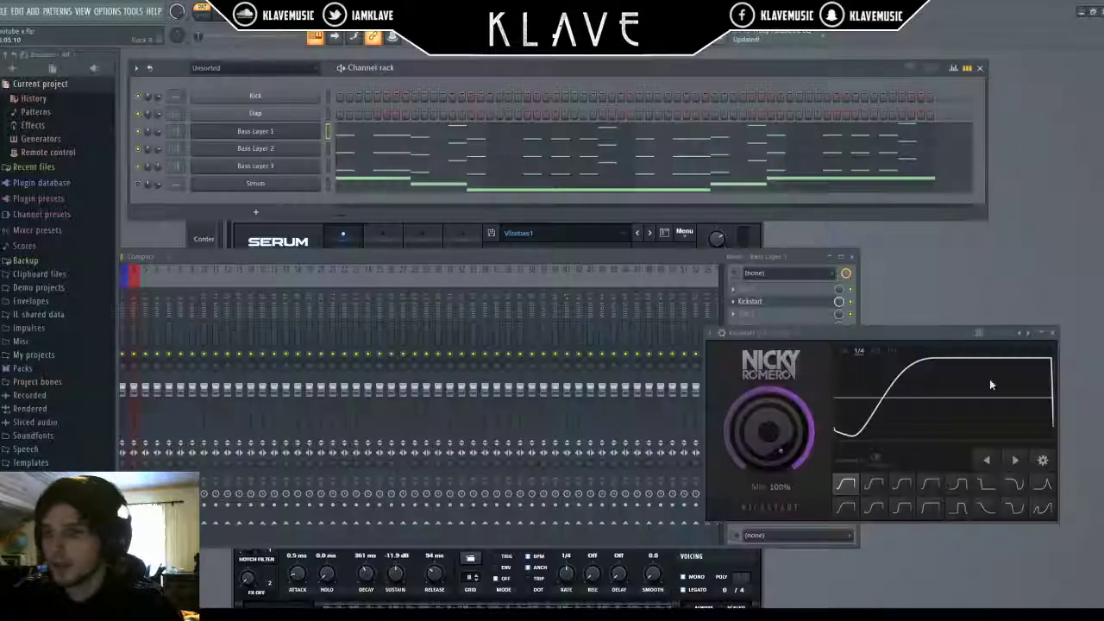
# - Play bars 5 through 8 of the arrangement and adjust the Bass Layer 3 channel volume
pyautogui.click(824, 292)
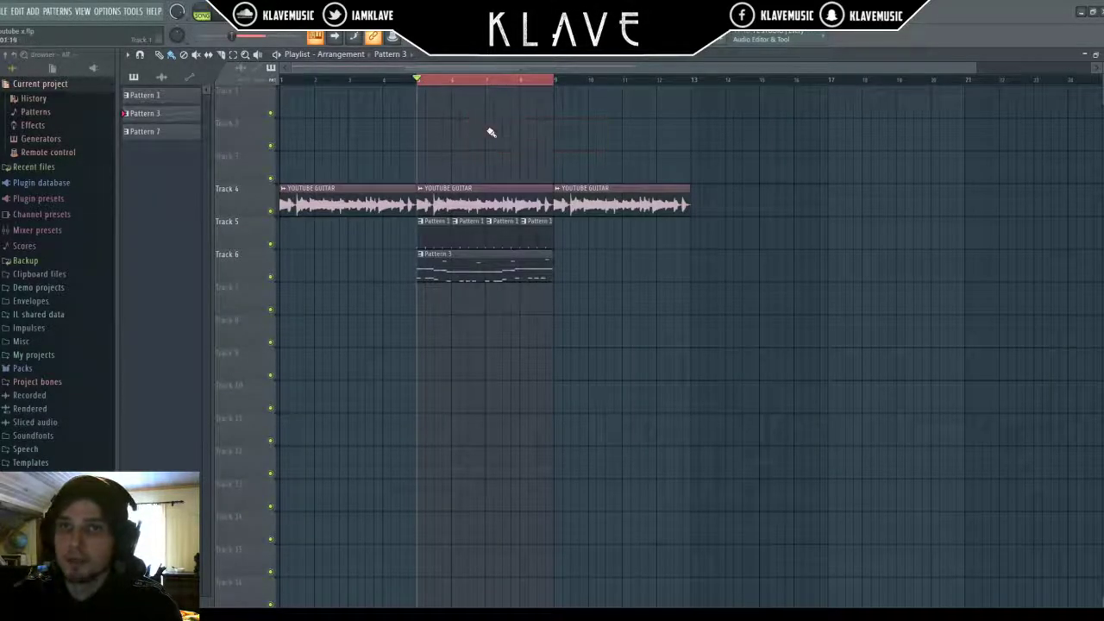
pyautogui.press('space')
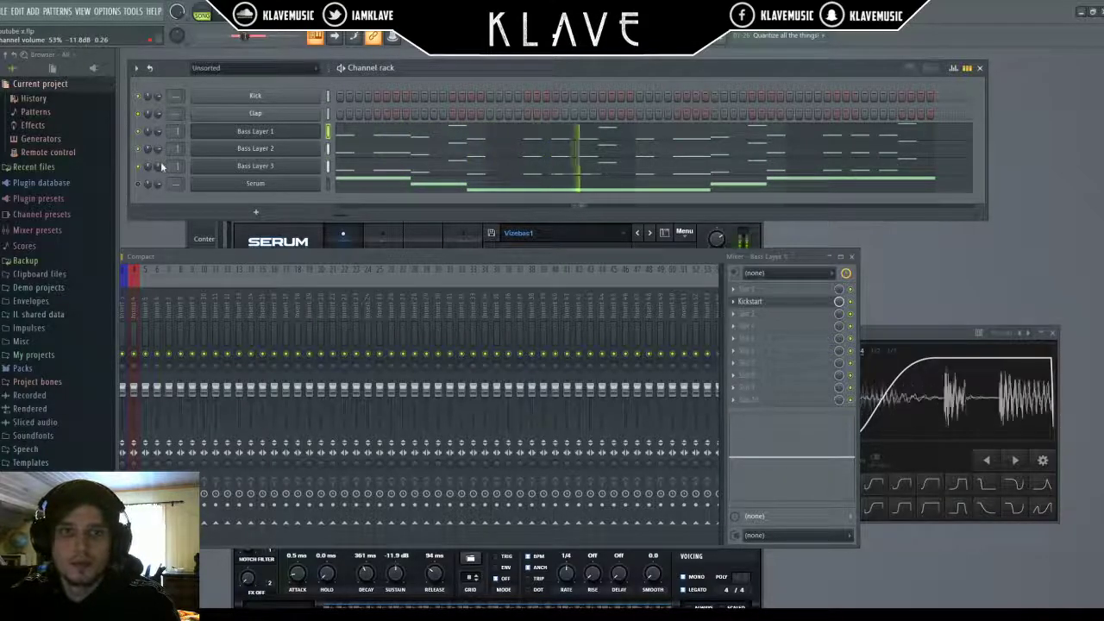
pyautogui.scroll(3, 159, 133)
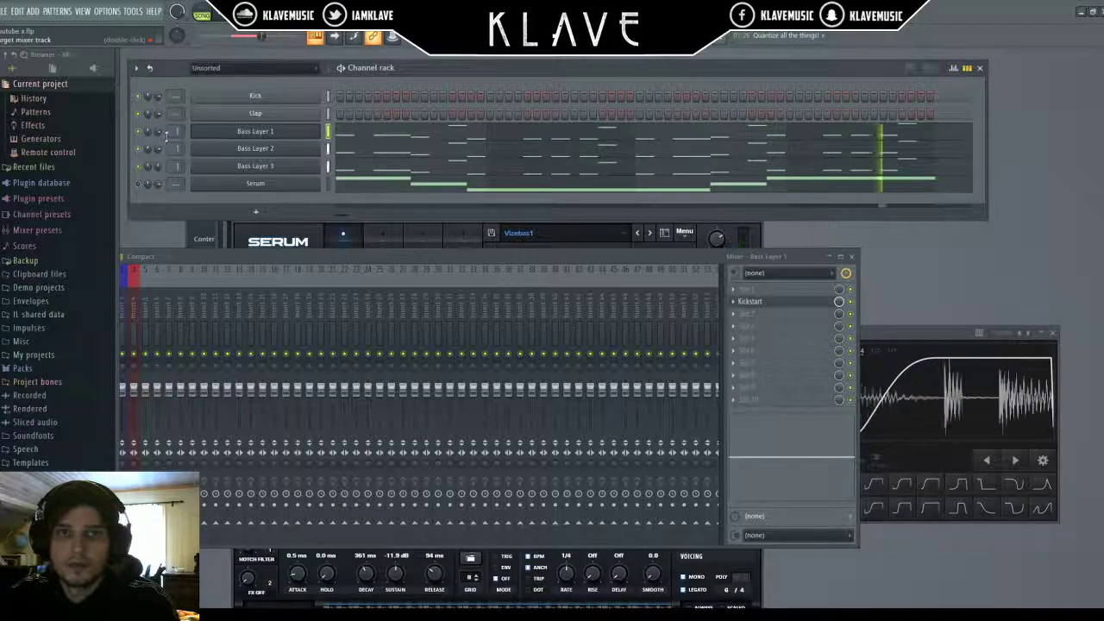
# - Check the Bass Layer 3 notes and try the Bass Layer 2 notes one octave higher
pyautogui.click(349, 174)
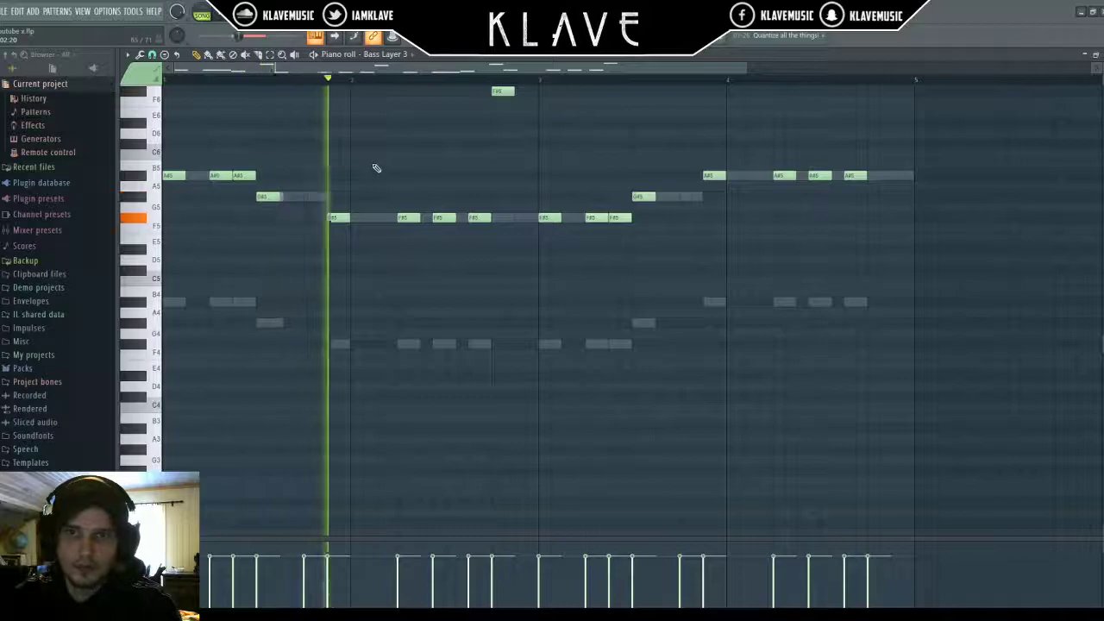
pyautogui.press('Escape')
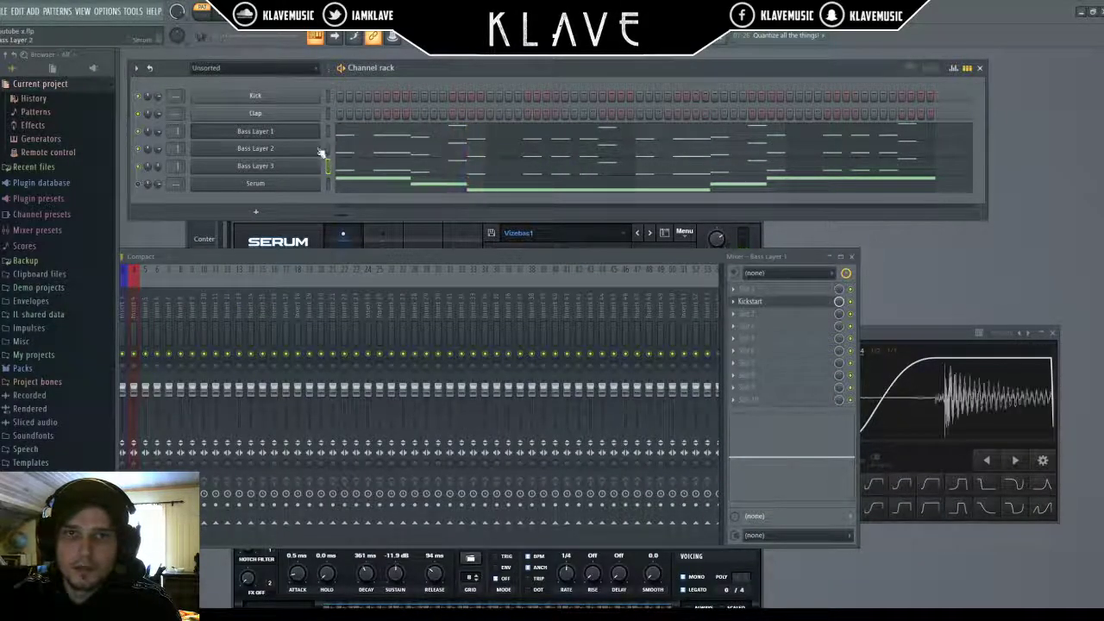
pyautogui.click(350, 149)
pyautogui.hotkey('ctrl', 'Up')
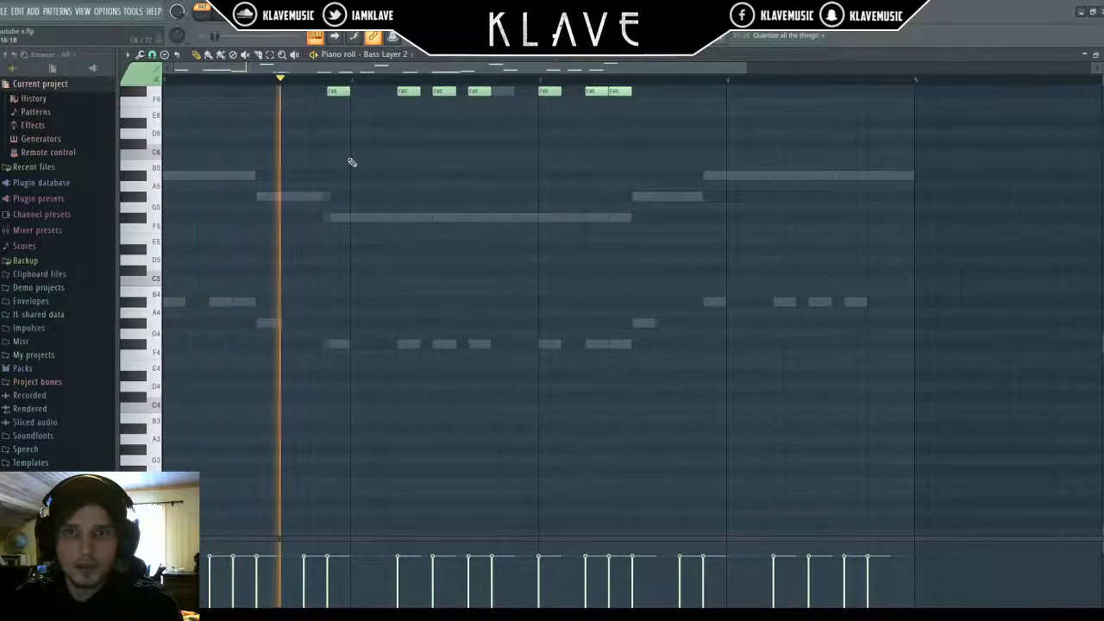
pyautogui.hotkey('ctrl', 'Down')
pyautogui.press('Escape')
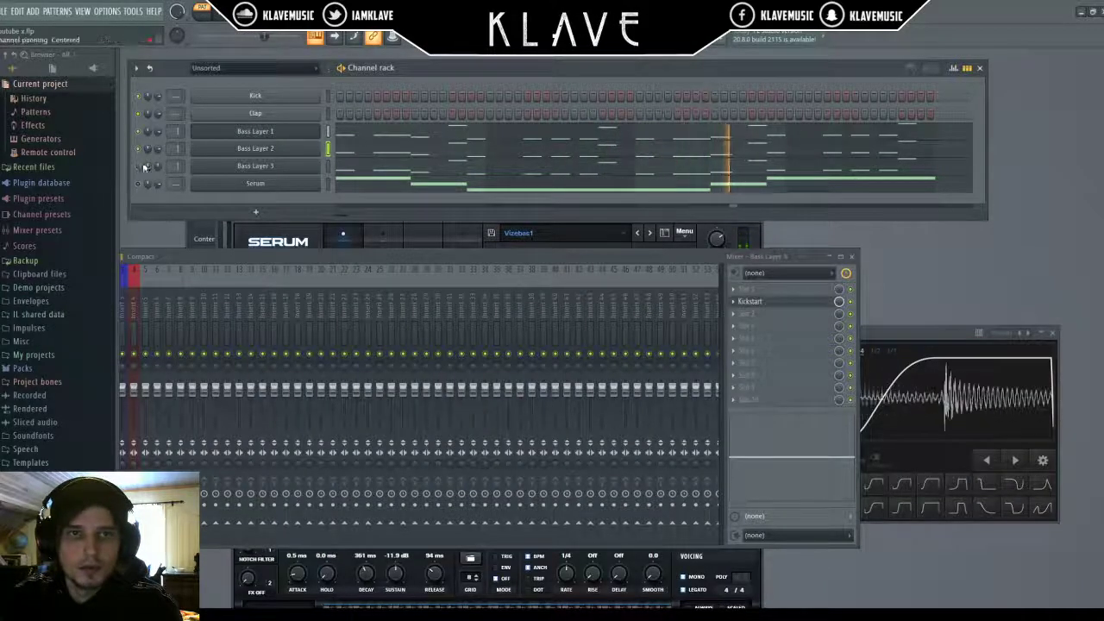
# - Lower the Bass Layer 1 and Bass Layer 3 notes by one octave while the pattern plays
pyautogui.click(357, 130)
pyautogui.press('Escape')
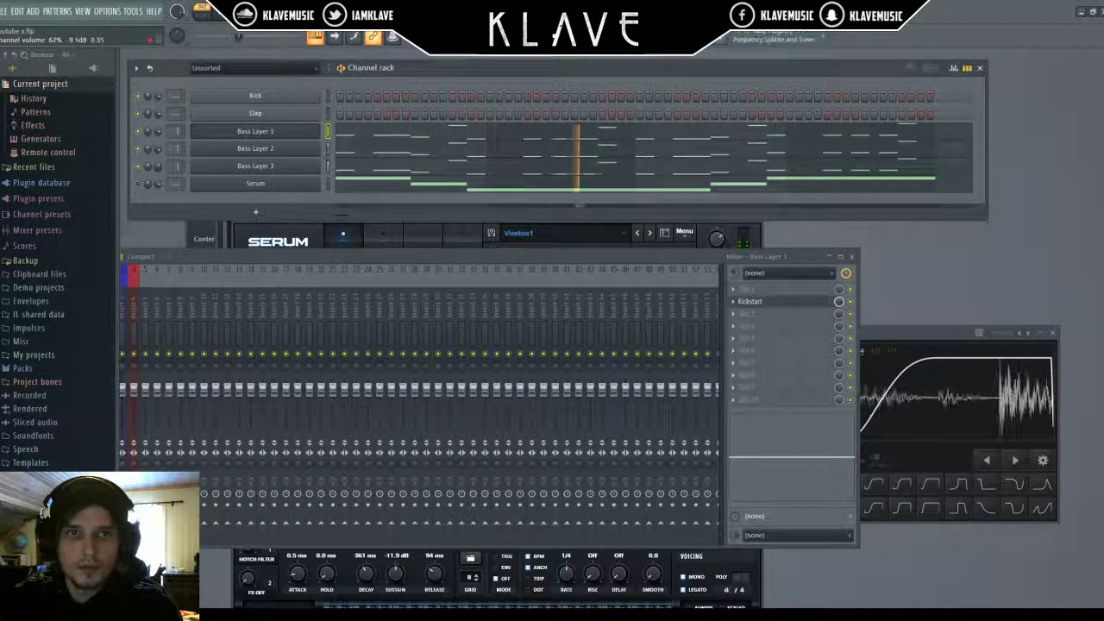
pyautogui.click(297, 170)
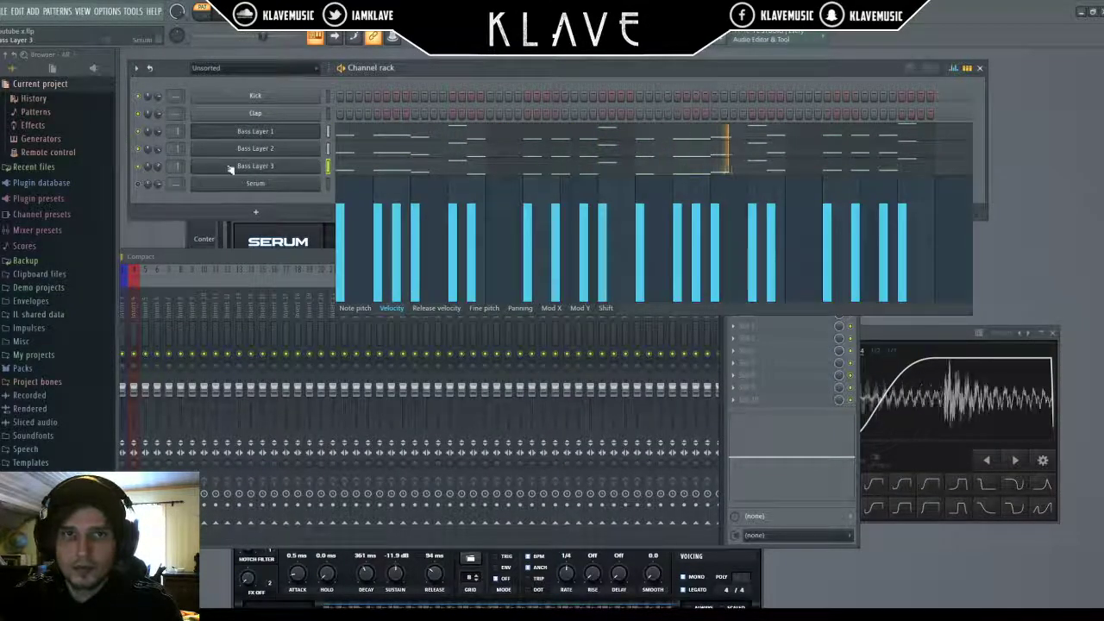
pyautogui.press('F7')
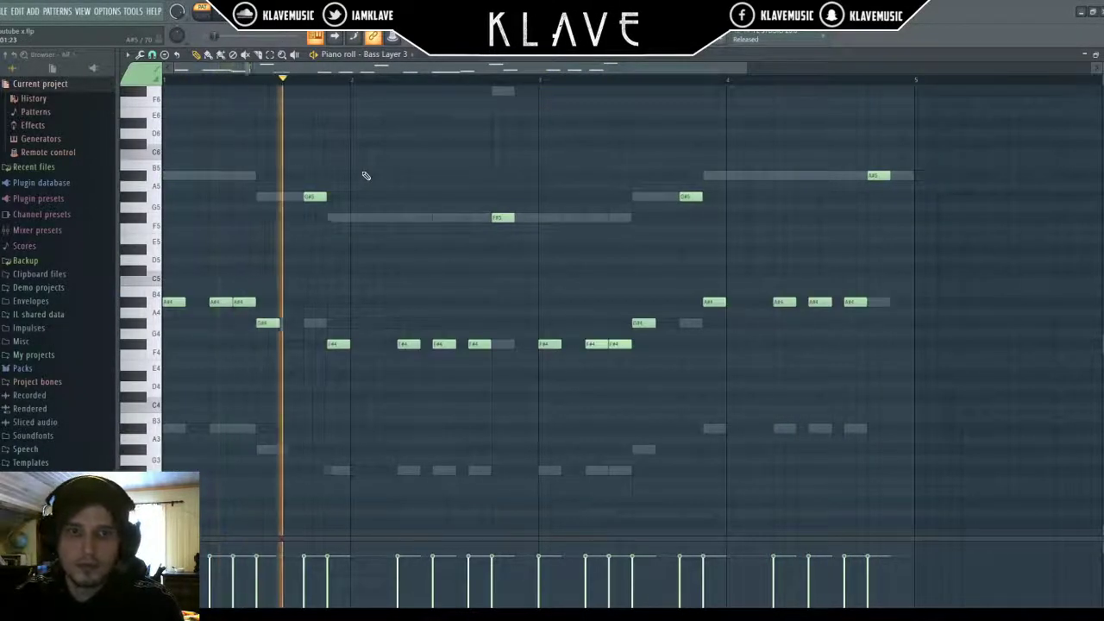
pyautogui.press('F7')
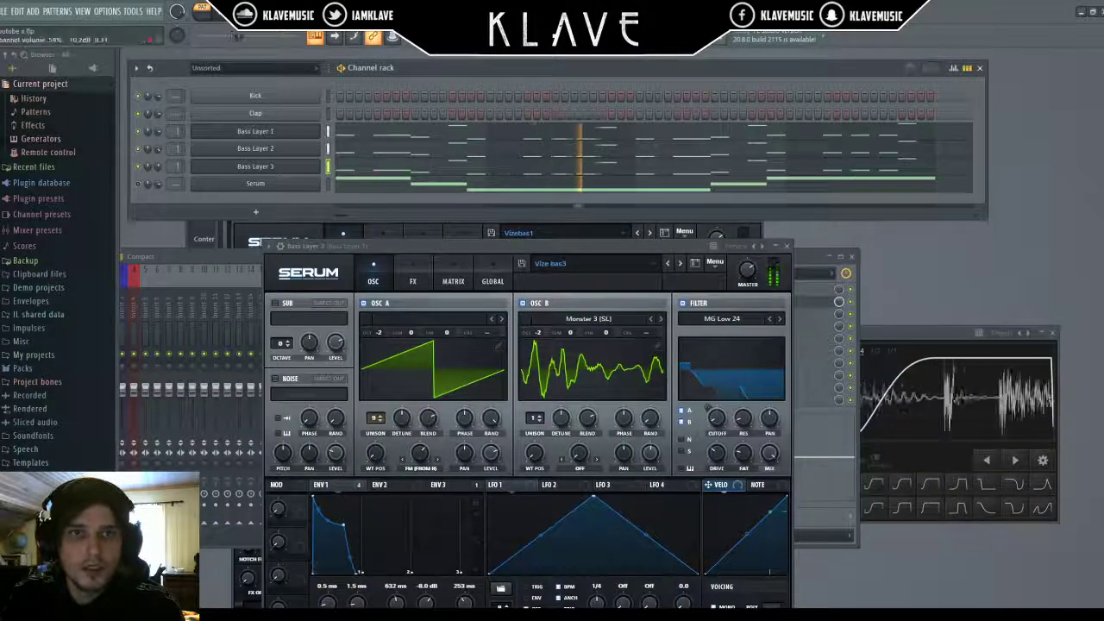
# - Compare the notes of Bass Layer 1, Bass Layer 2 and Bass Layer 3 in the piano roll
pyautogui.click(328, 131)
pyautogui.press('F7')
pyautogui.scroll(-2, 345, 271)
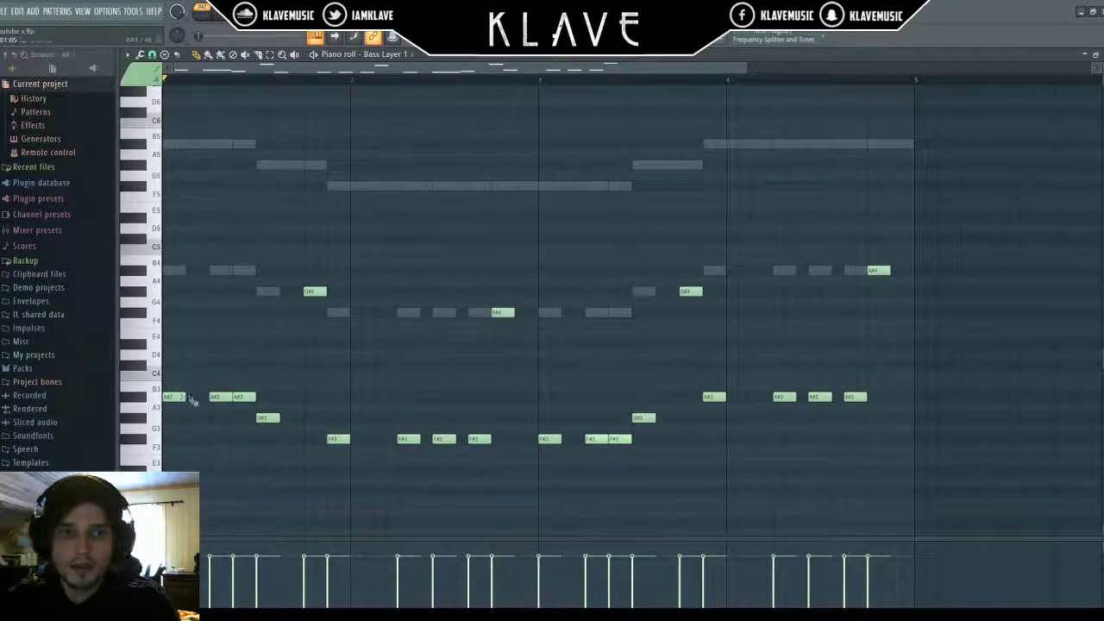
pyautogui.press('F7')
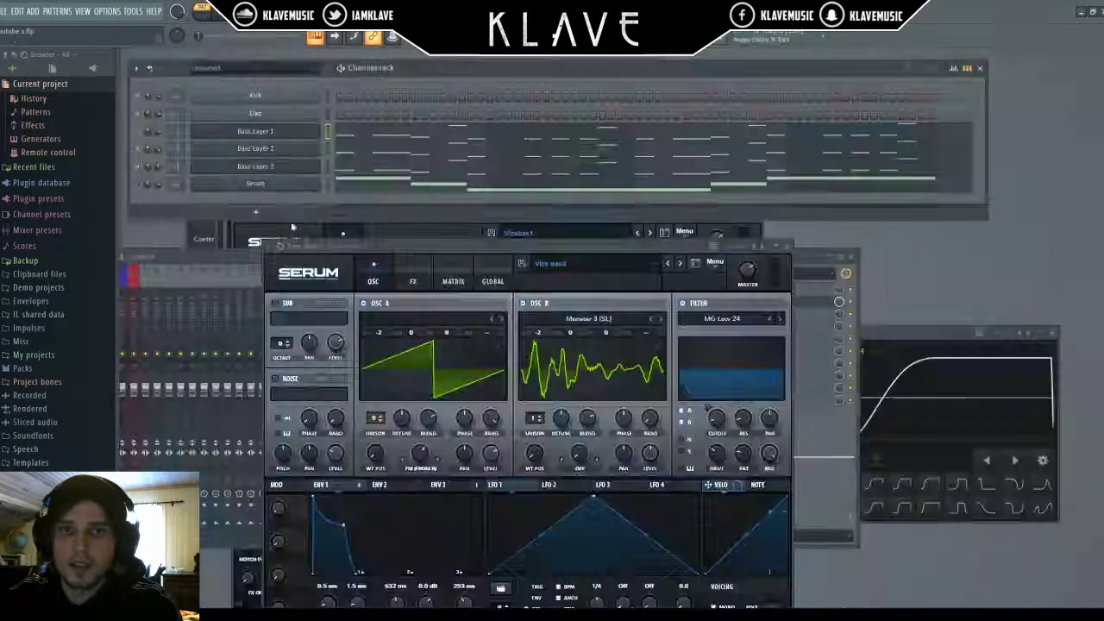
pyautogui.click(346, 155)
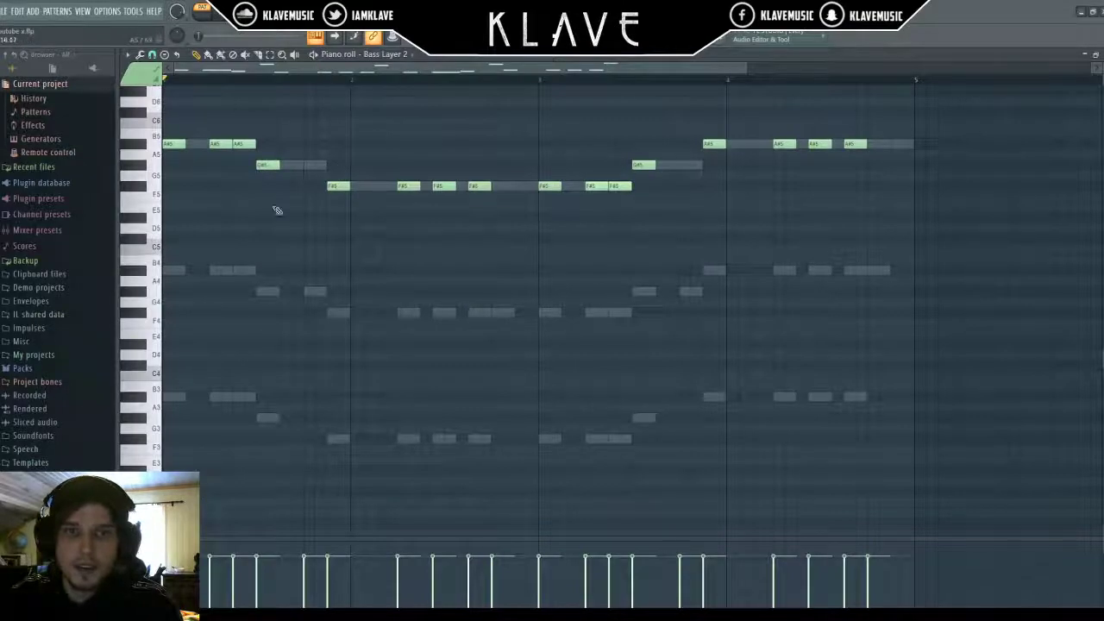
pyautogui.press('F7')
pyautogui.click(342, 169)
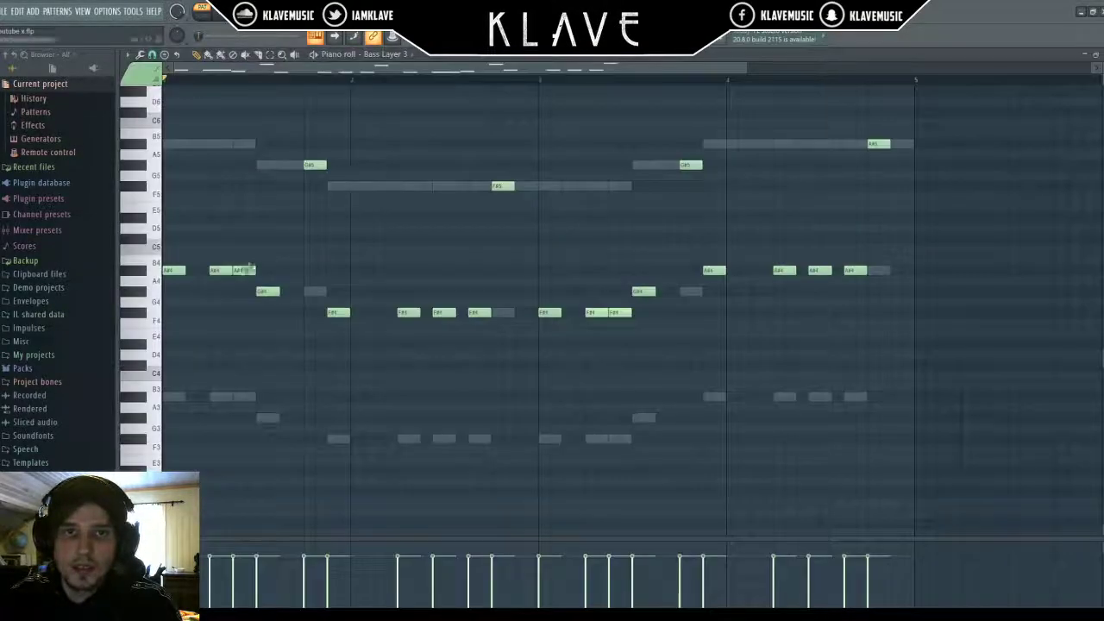
pyautogui.press('F7')
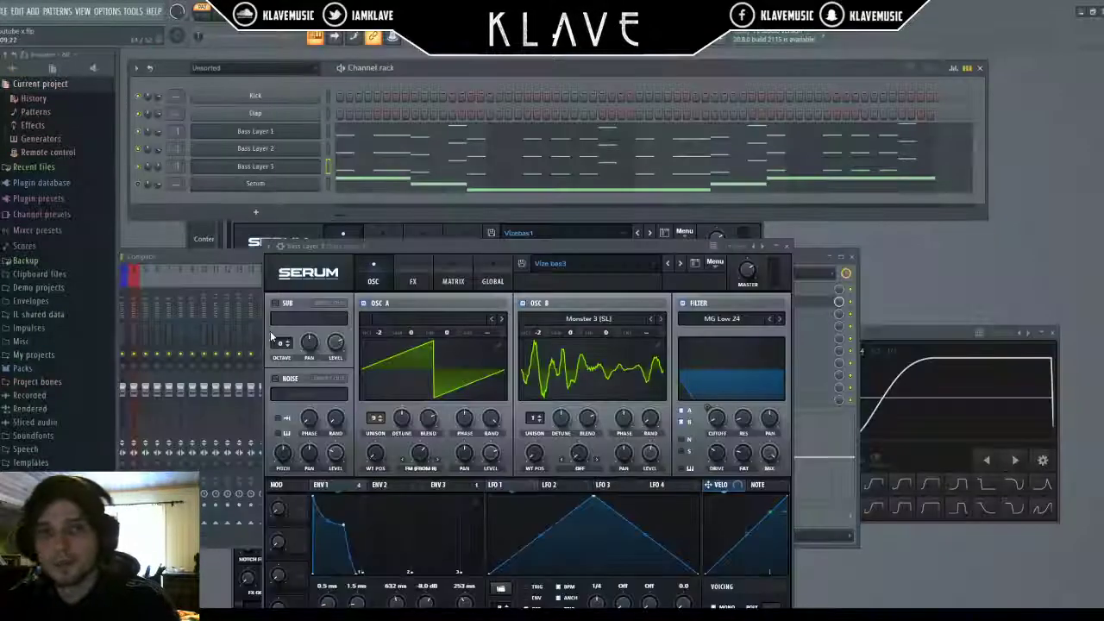
# - Examine the Serum patches of the first two bass layers and recheck the notes of each layer
pyautogui.click(271, 120)
pyautogui.click(272, 133)
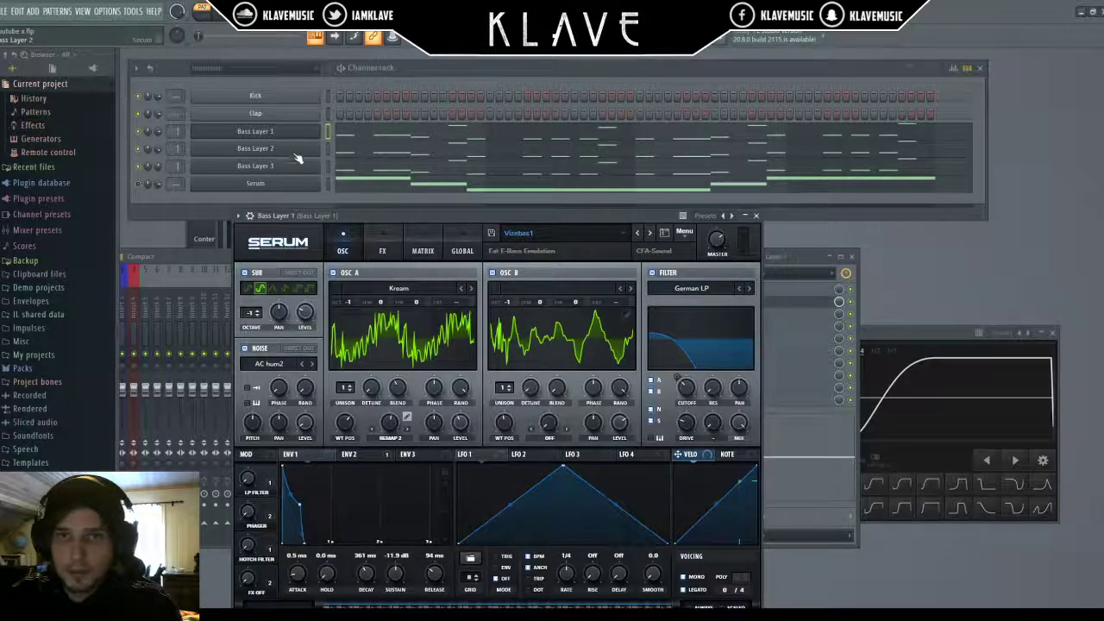
pyautogui.click(331, 134)
pyautogui.press('F7')
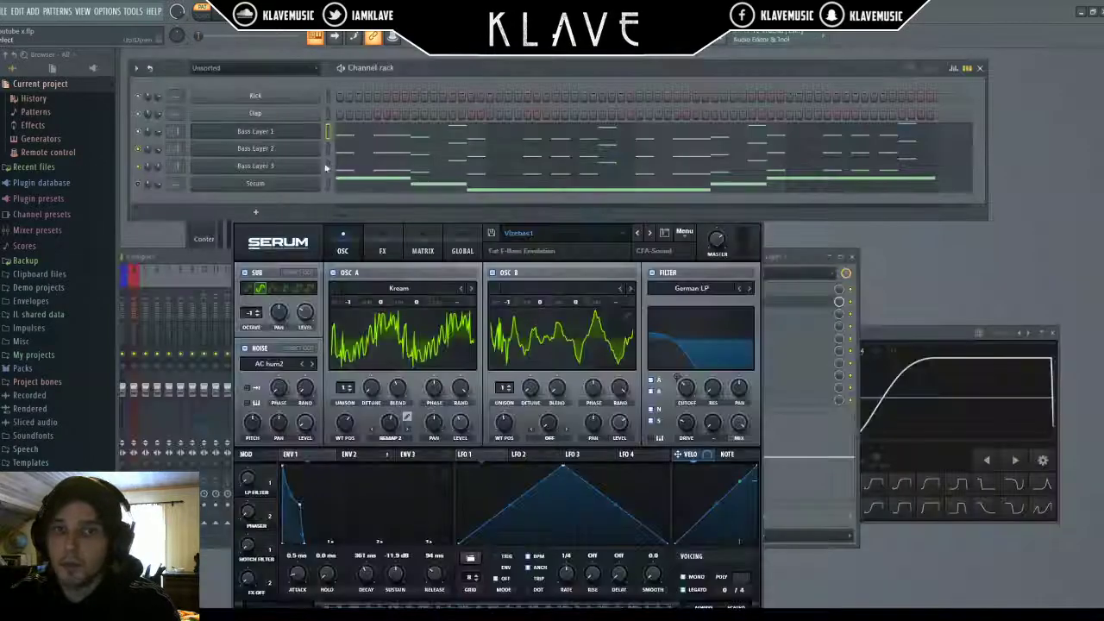
pyautogui.click(308, 151)
pyautogui.click(336, 152)
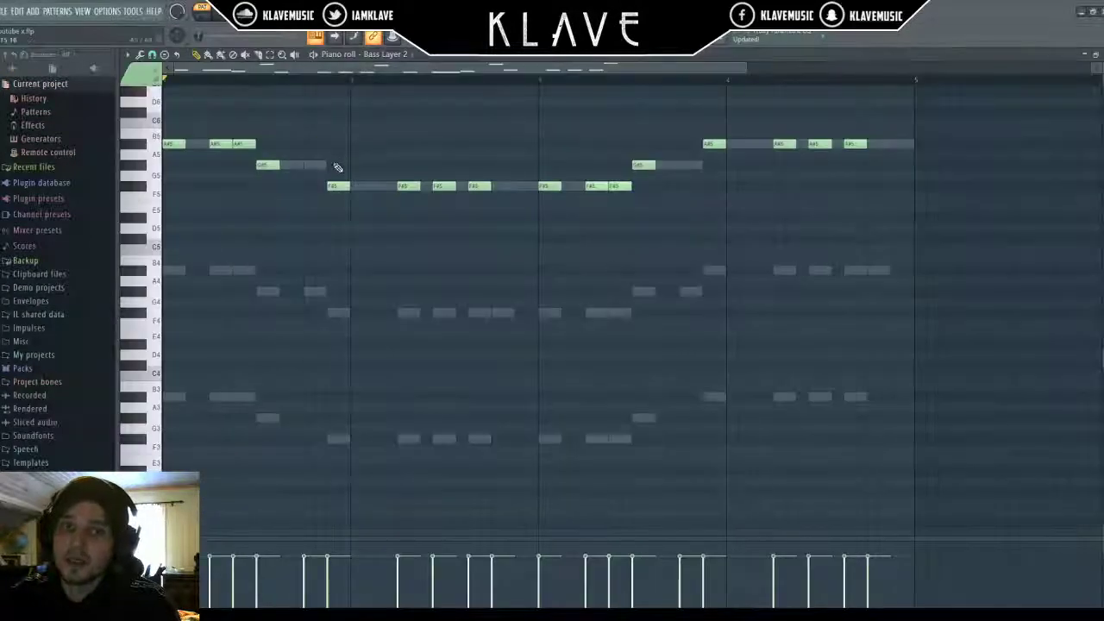
pyautogui.press('F7')
pyautogui.click(336, 174)
pyautogui.press('F7')
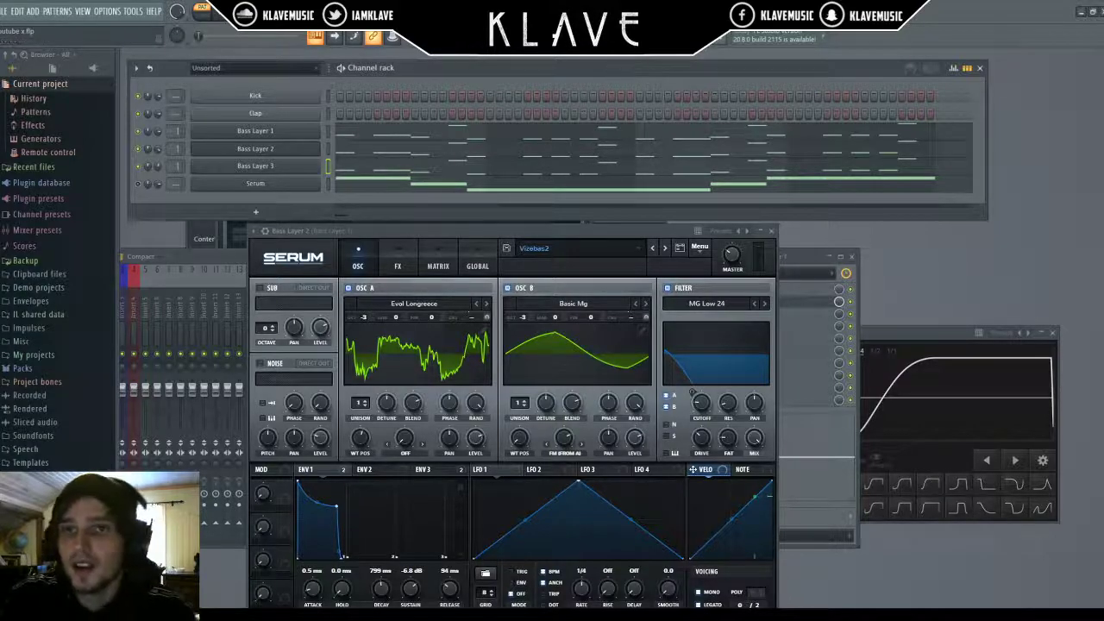
# - Play from just before bar 5 and duplicate the Pattern 1 and Pattern 3 clips into bars 9 through 12
pyautogui.press('F5')
pyautogui.click(403, 80)
pyautogui.press('space')
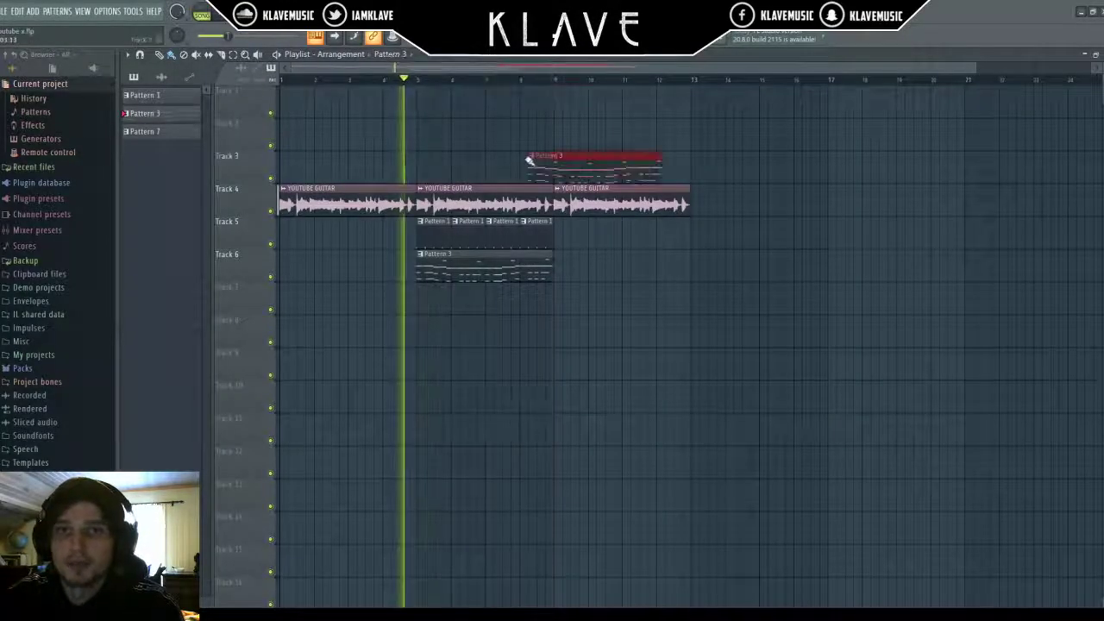
pyautogui.click(554, 155)
pyautogui.rightClick(556, 156)
pyautogui.moveTo(580, 296); pyautogui.dragTo(419, 243)
pyautogui.moveTo(435, 254); pyautogui.dragTo(572, 254)
pyautogui.click(569, 304)
pyautogui.rightClick(567, 306)
pyautogui.click(566, 306)
pyautogui.rightClick(568, 306)
# - Listen to bars 9 through 12 and check the bass layer volumes in Pattern 3
pyautogui.doubleClick(569, 233)
pyautogui.moveTo(578, 351); pyautogui.dragTo(602, 305)
pyautogui.rightClick(597, 305)
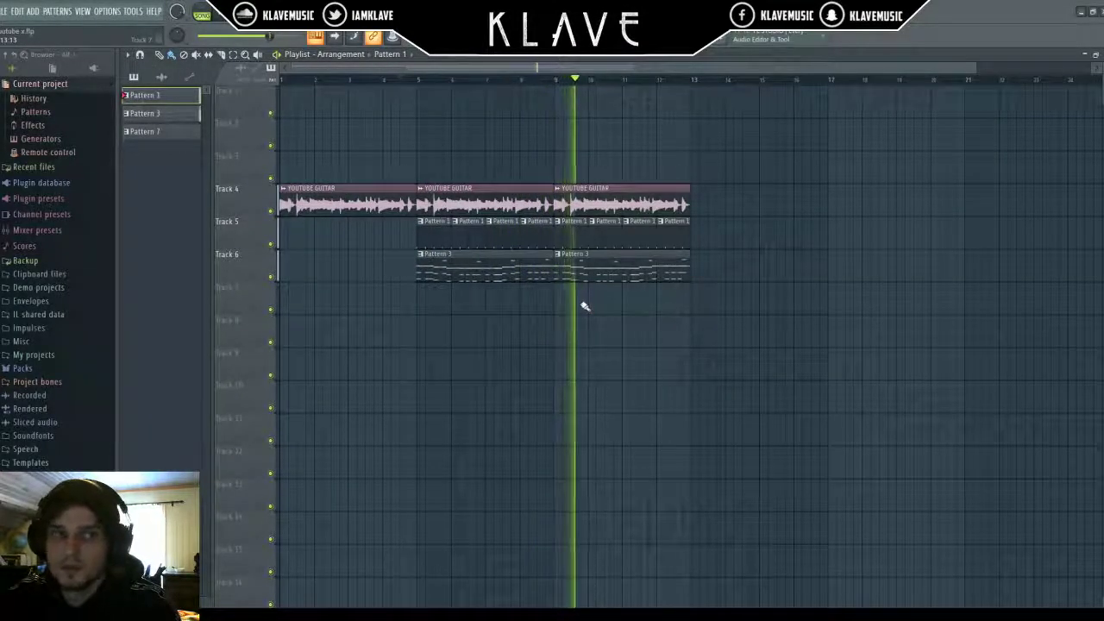
pyautogui.moveTo(584, 305); pyautogui.dragTo(565, 304)
pyautogui.rightClick(549, 303)
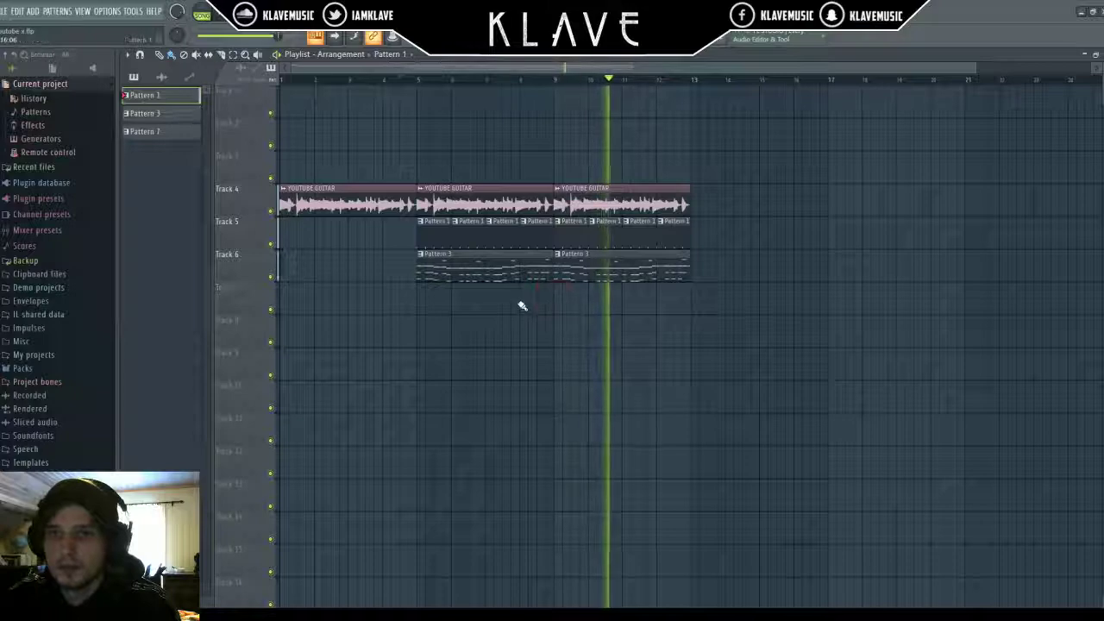
pyautogui.doubleClick(517, 276)
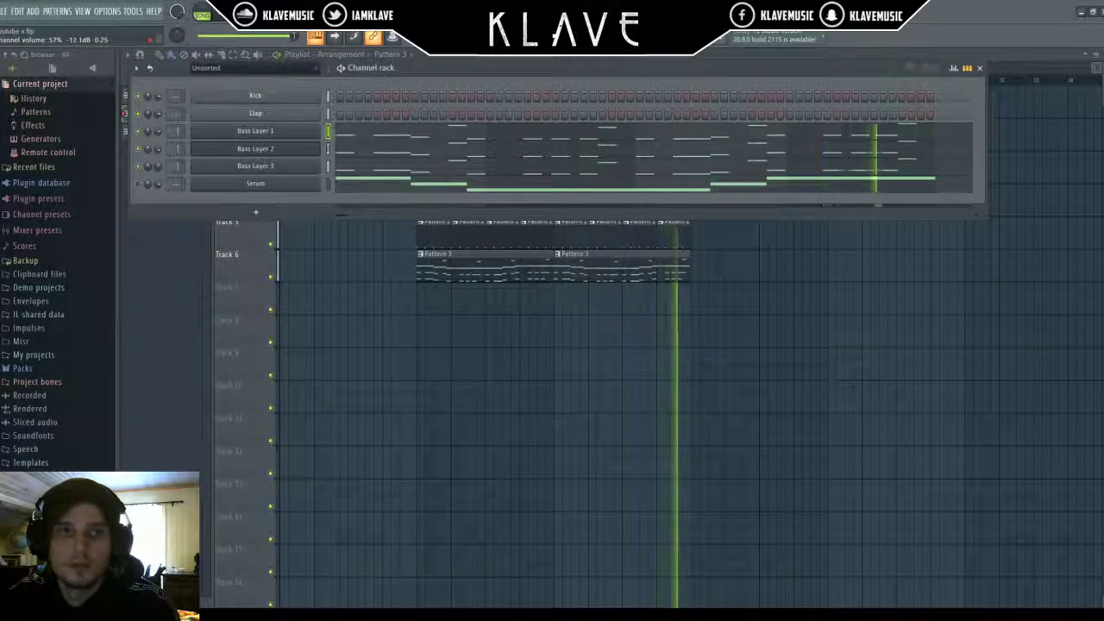
pyautogui.click(417, 367)
pyautogui.rightClick(420, 369)
pyautogui.press('space')
# - Cut the Serum melody out of Pattern 3 and paste it into Pattern 6
pyautogui.doubleClick(417, 271)
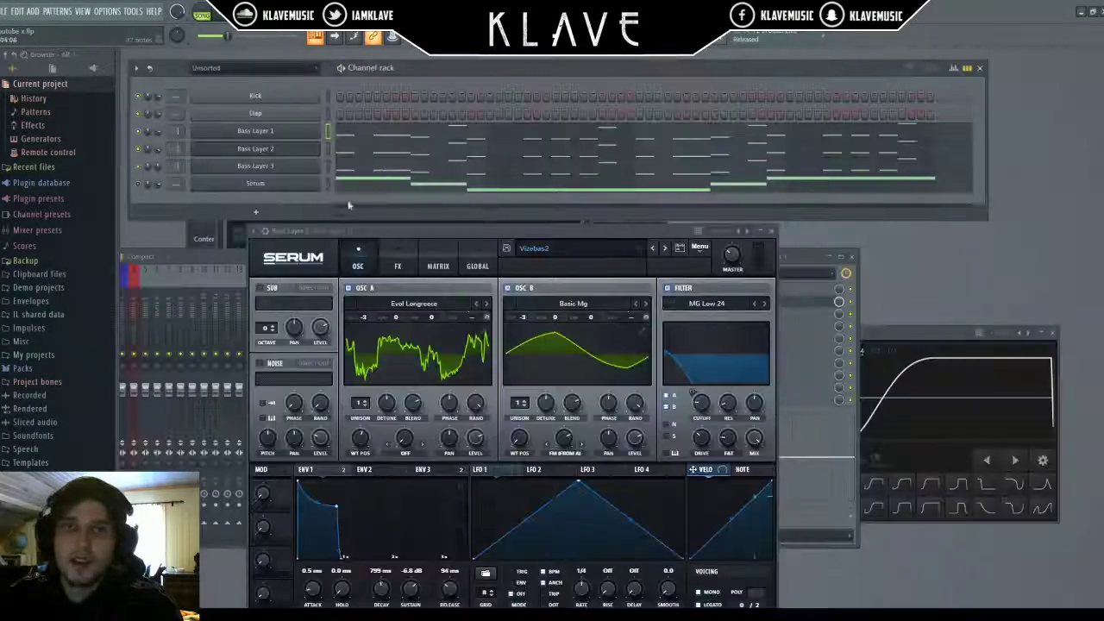
pyautogui.hotkey('ctrl', 'x')
pyautogui.scroll(-1, 484, 37)
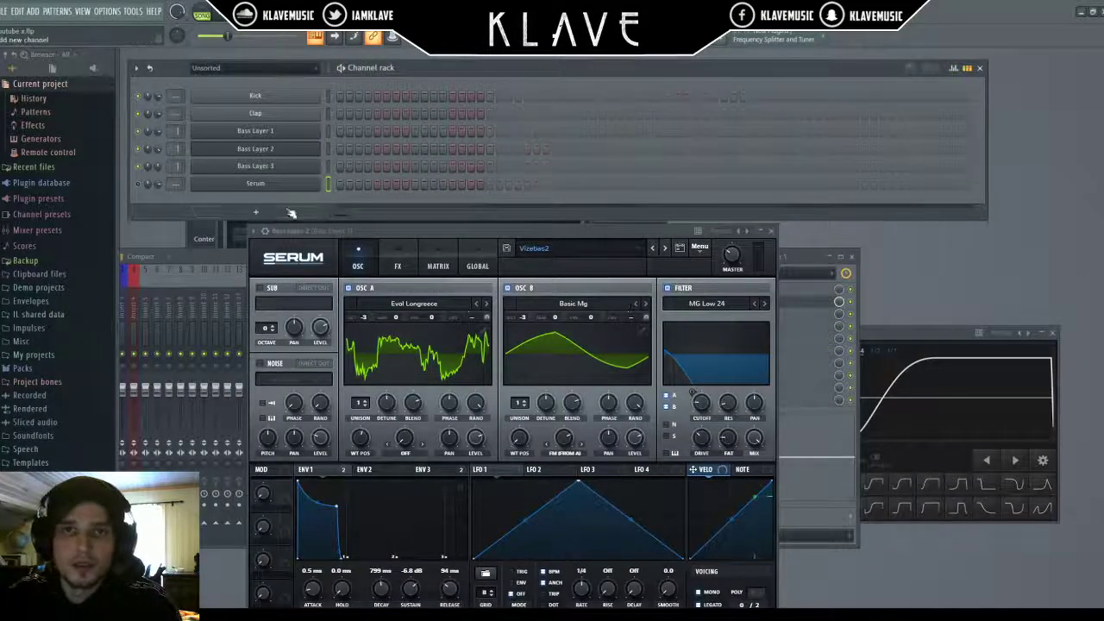
pyautogui.hotkey('ctrl', 'v')
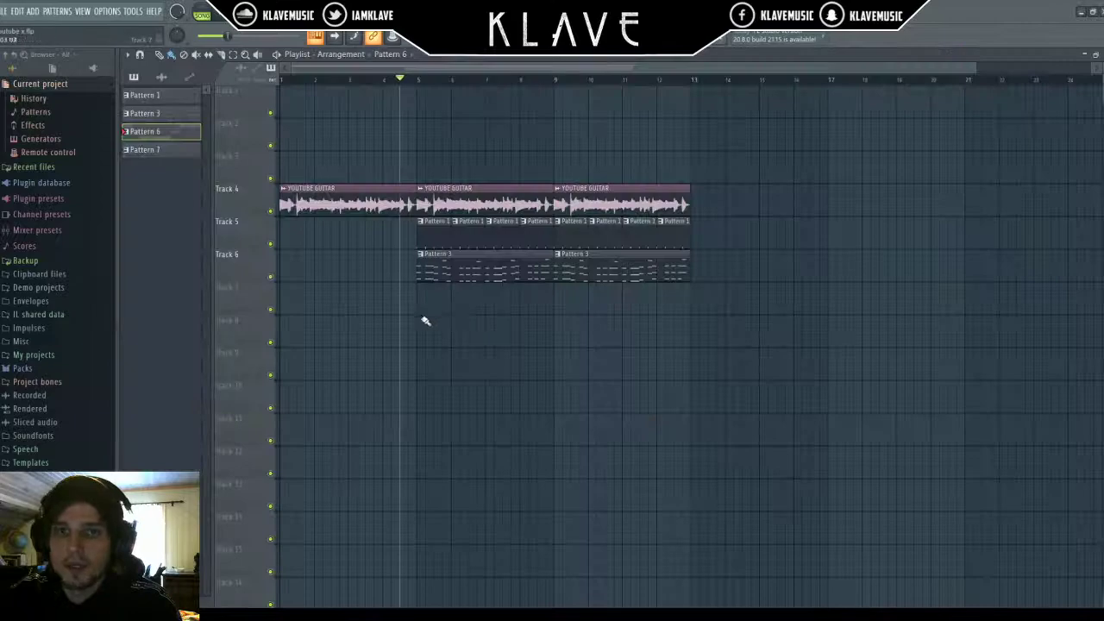
# - Place Pattern 6 on track 7 across bars 5 through 12 and move the drum and bass clips to bars 13 through 20
pyautogui.moveTo(424, 316); pyautogui.dragTo(29, 321)
pyautogui.moveTo(384, 345); pyautogui.dragTo(341, 277)
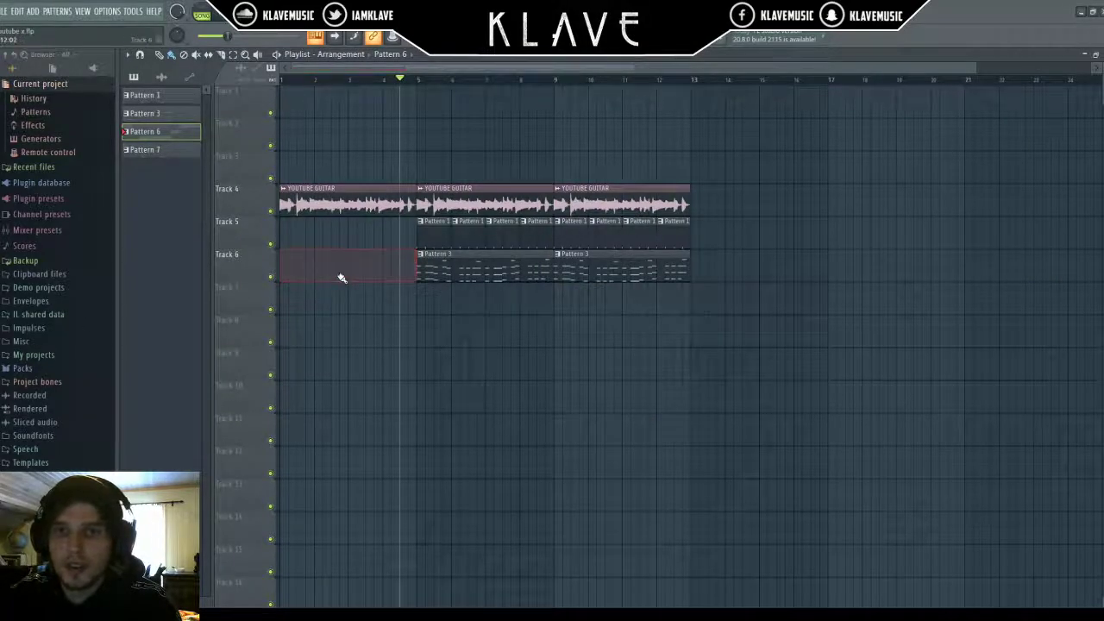
pyautogui.click(423, 303)
pyautogui.moveTo(772, 217); pyautogui.dragTo(712, 260)
pyautogui.moveTo(654, 310); pyautogui.dragTo(603, 308)
pyautogui.click(603, 331)
pyautogui.rightClick(603, 332)
# - Copy the YOUTUBE GUITAR clips on track 4 to fill bars 13 through 20 and remove the excess clips
pyautogui.moveTo(742, 203); pyautogui.dragTo(514, 228)
pyautogui.moveTo(459, 207); pyautogui.dragTo(759, 169)
pyautogui.scroll(-2, 984, 129)
pyautogui.scroll(1, 1070, 199)
pyautogui.rightClick(1051, 195)
pyautogui.rightClick(1013, 192)
pyautogui.moveTo(1027, 173); pyautogui.dragTo(835, 163)
pyautogui.moveTo(780, 169); pyautogui.dragTo(746, 187)
# - Play the arrangement from just before bar 5 and check the channels of Pattern 6
pyautogui.press('space')
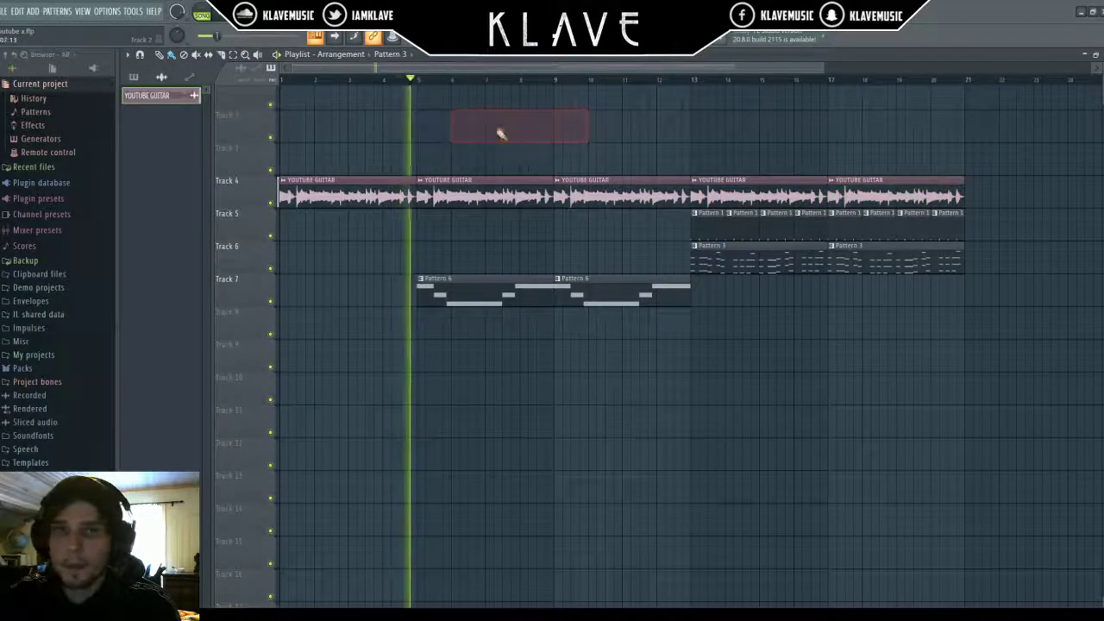
pyautogui.click(553, 146)
pyautogui.press('space')
pyautogui.rightClick(556, 169)
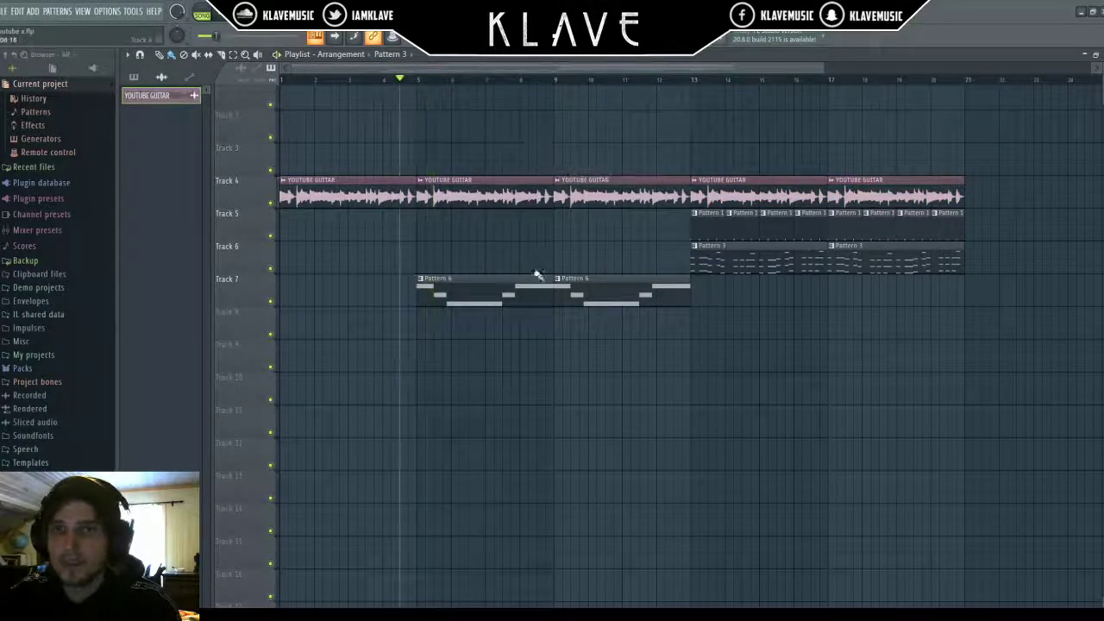
pyautogui.doubleClick(536, 277)
pyautogui.press('F6')
pyautogui.press('space')
pyautogui.click(595, 360)
pyautogui.rightClick(597, 359)
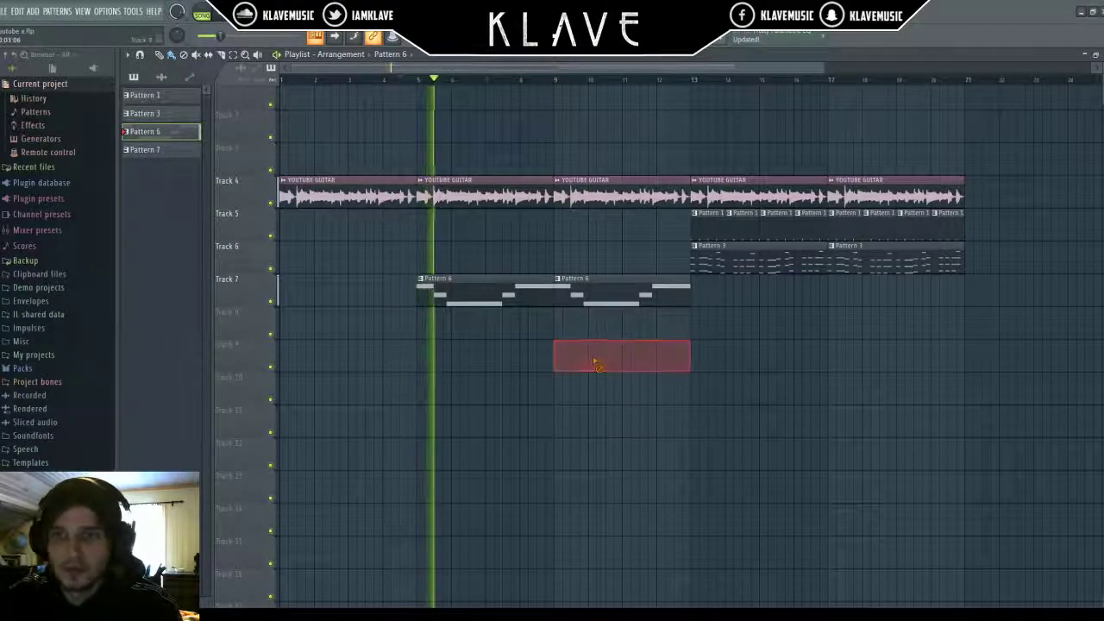
pyautogui.click(590, 344)
pyautogui.rightClick(593, 347)
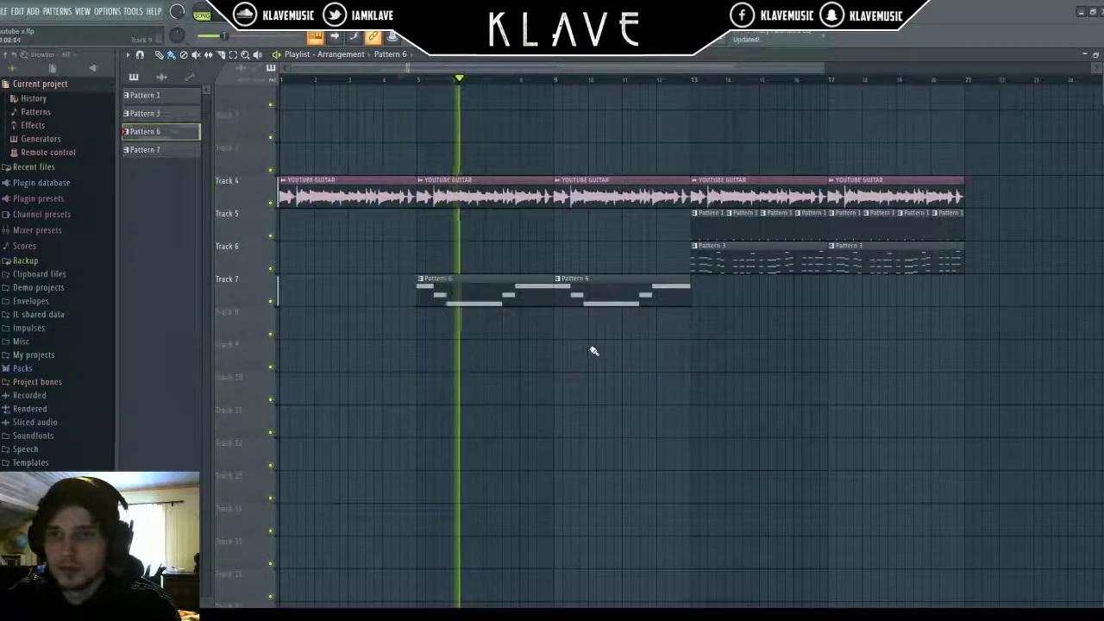
# - Check the channels of Pattern 1 while listening to the melody section through bar 9
pyautogui.doubleClick(706, 225)
pyautogui.press('F6')
pyautogui.click(546, 419)
pyautogui.rightClick(559, 419)
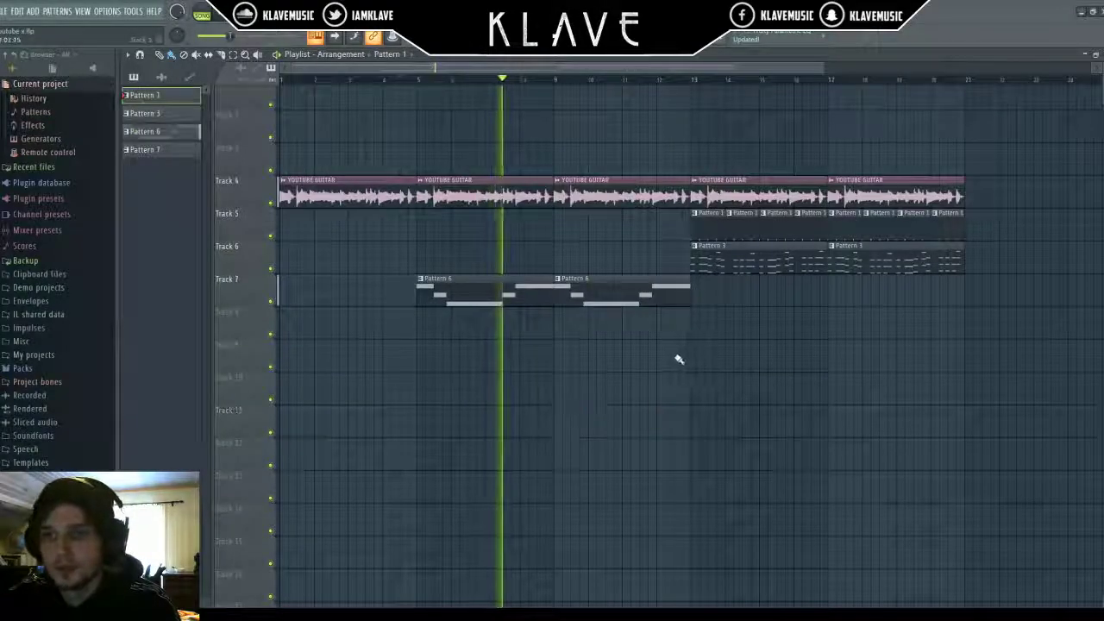
pyautogui.click(630, 367)
pyautogui.rightClick(635, 365)
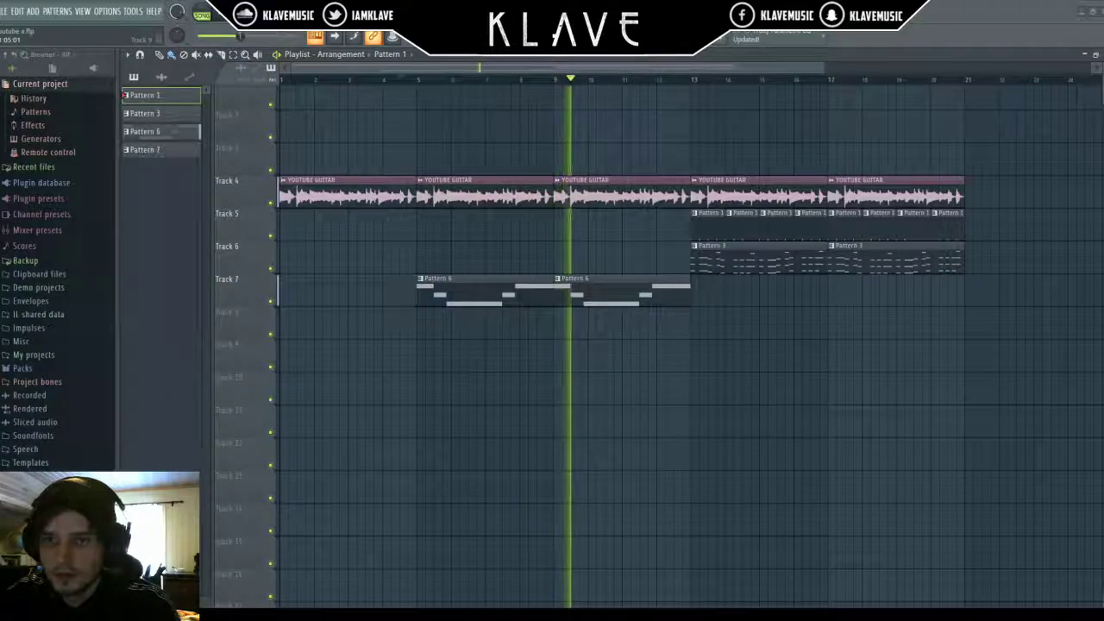
pyautogui.click(714, 348)
pyautogui.rightClick(715, 348)
pyautogui.press('space')
# - Examine the Serum melody notes of Pattern 6 and the synth settings of its Serum channel
pyautogui.doubleClick(640, 298)
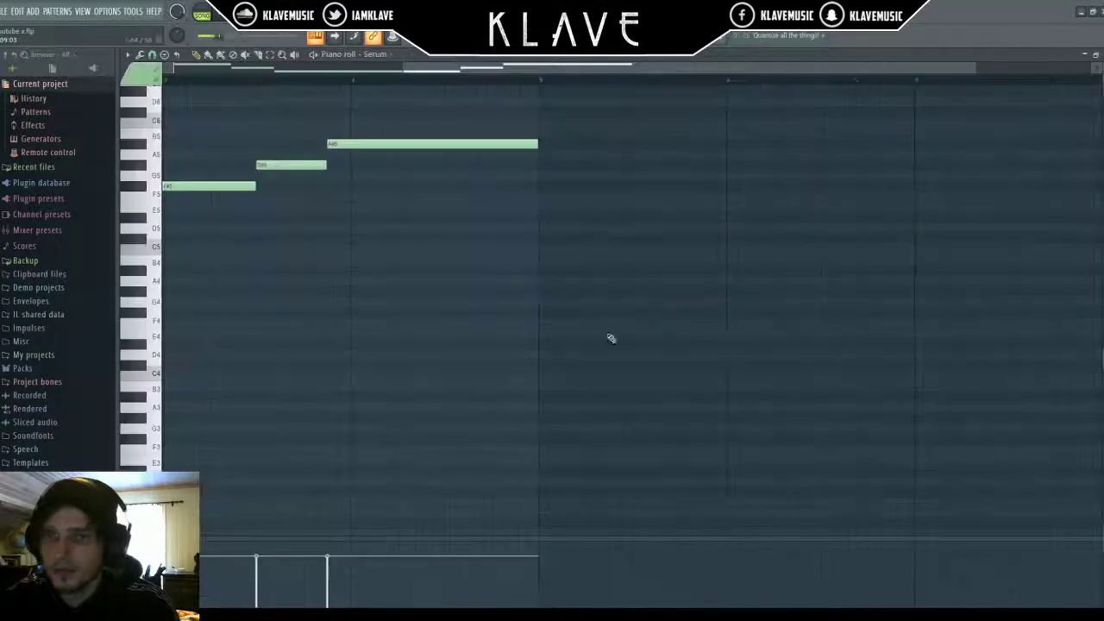
pyautogui.scroll(-2, 483, 315)
pyautogui.press('F6')
pyautogui.click(285, 188)
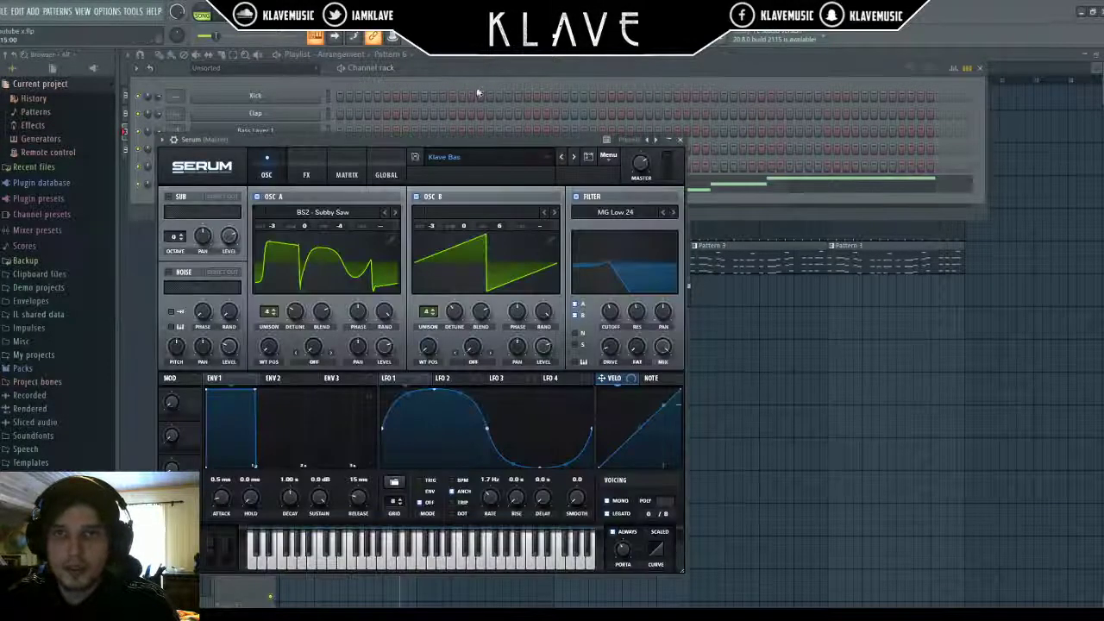
# - Raise the long F# note of the Serum melody one octave to F#6 and return to the Serum synth window
pyautogui.click(338, 187)
pyautogui.moveTo(420, 301); pyautogui.dragTo(317, 137)
pyautogui.press('Delete')
pyautogui.click(347, 353)
pyautogui.hotkey('ctrl', 'z')
pyautogui.scroll(3, 368, 392)
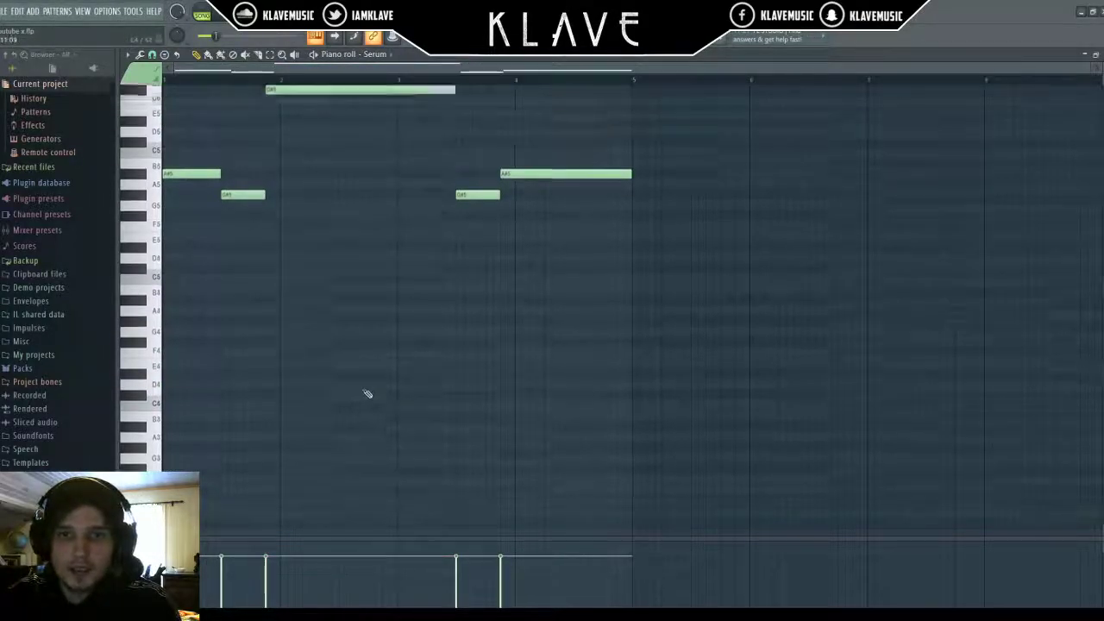
pyautogui.click(368, 333)
pyautogui.hotkey('ctrl', 'z')
pyautogui.press('F7')
pyautogui.click(307, 190)
pyautogui.click(306, 190)
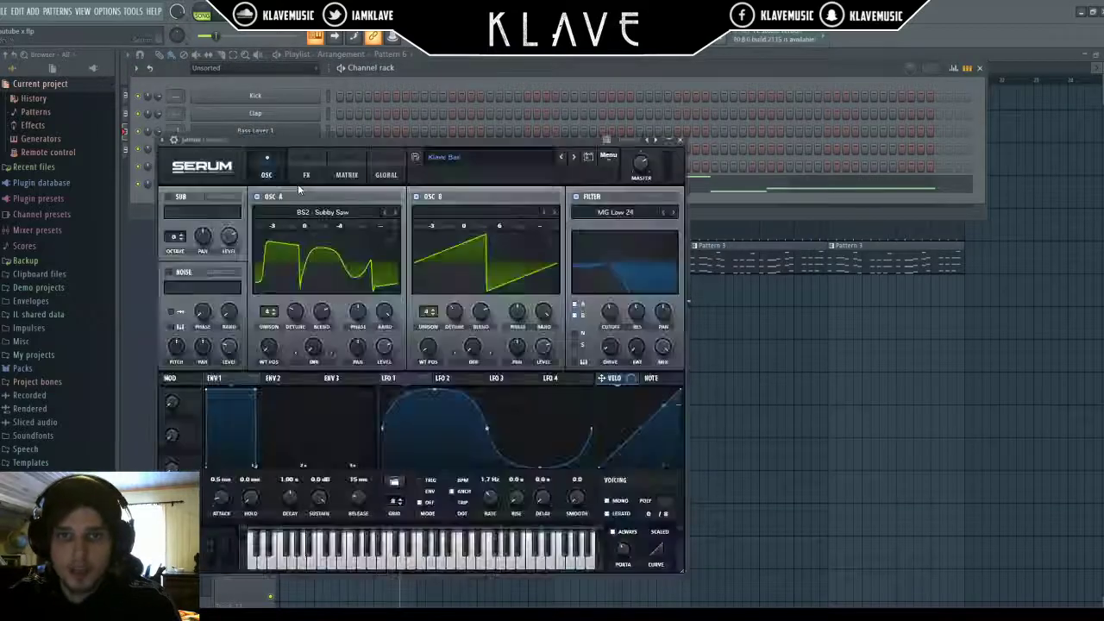
# - Load MannyM Distortion Stereo in the third effect slot of the Serum mixer track and move the plugin and mixer windows apart
pyautogui.press('F9')
pyautogui.click(540, 85)
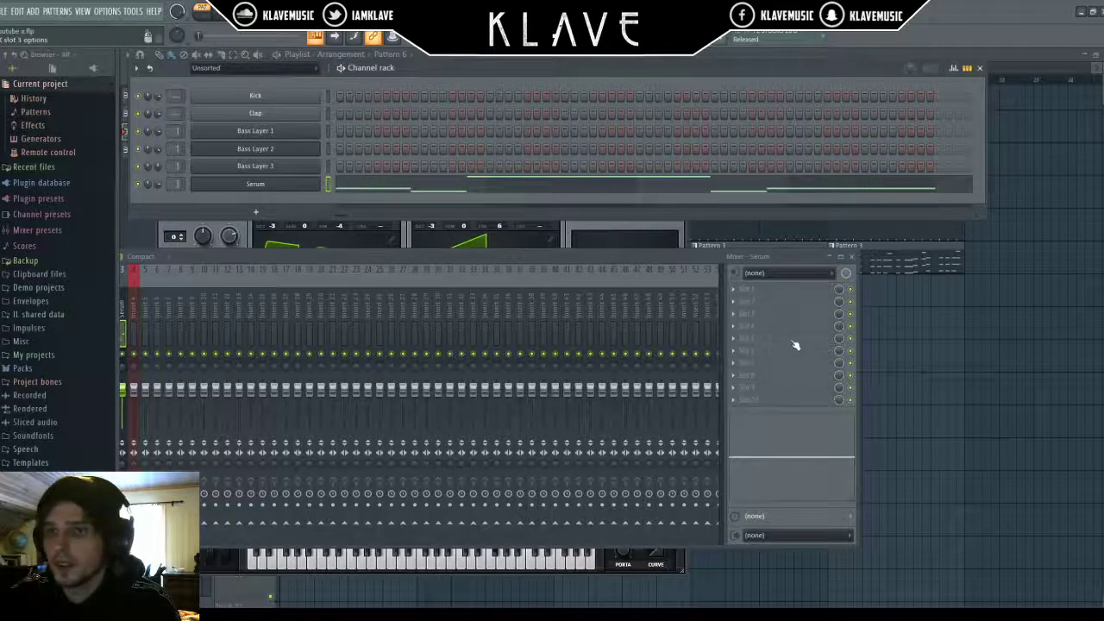
pyautogui.click(509, 205)
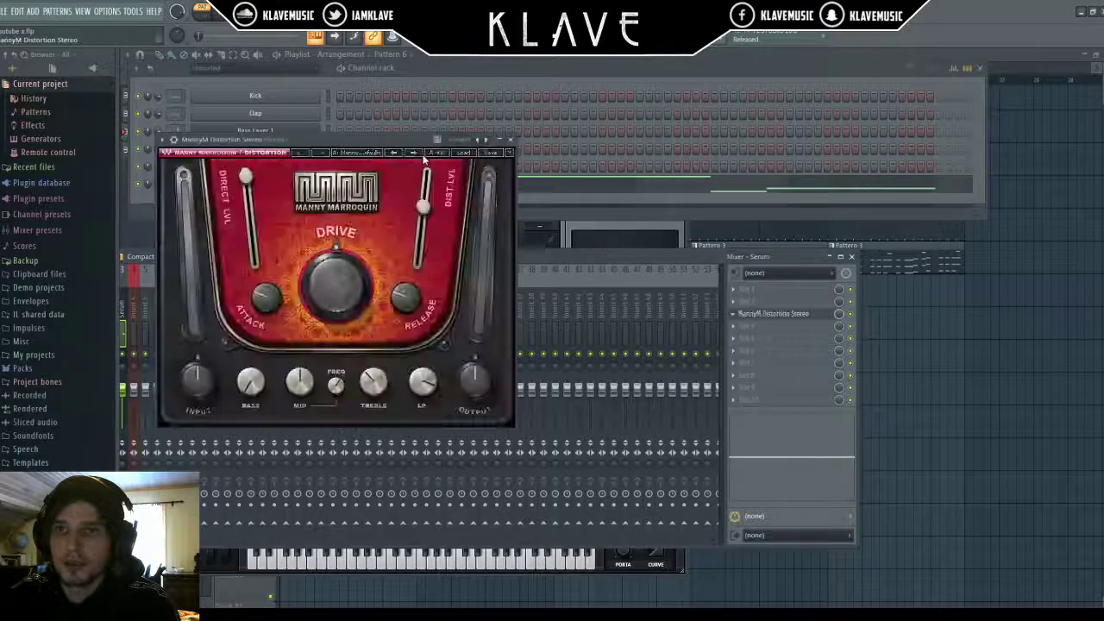
pyautogui.moveTo(376, 142); pyautogui.dragTo(914, 317)
pyautogui.moveTo(638, 250)
pyautogui.mouseDown()
pyautogui.moveTo(568, 167)
pyautogui.moveTo(715, 143)
pyautogui.moveTo(657, 247)
pyautogui.mouseUp()
pyautogui.moveTo(963, 323); pyautogui.dragTo(988, 290)
pyautogui.moveTo(622, 258); pyautogui.dragTo(556, 197)
pyautogui.moveTo(995, 285); pyautogui.dragTo(940, 293)
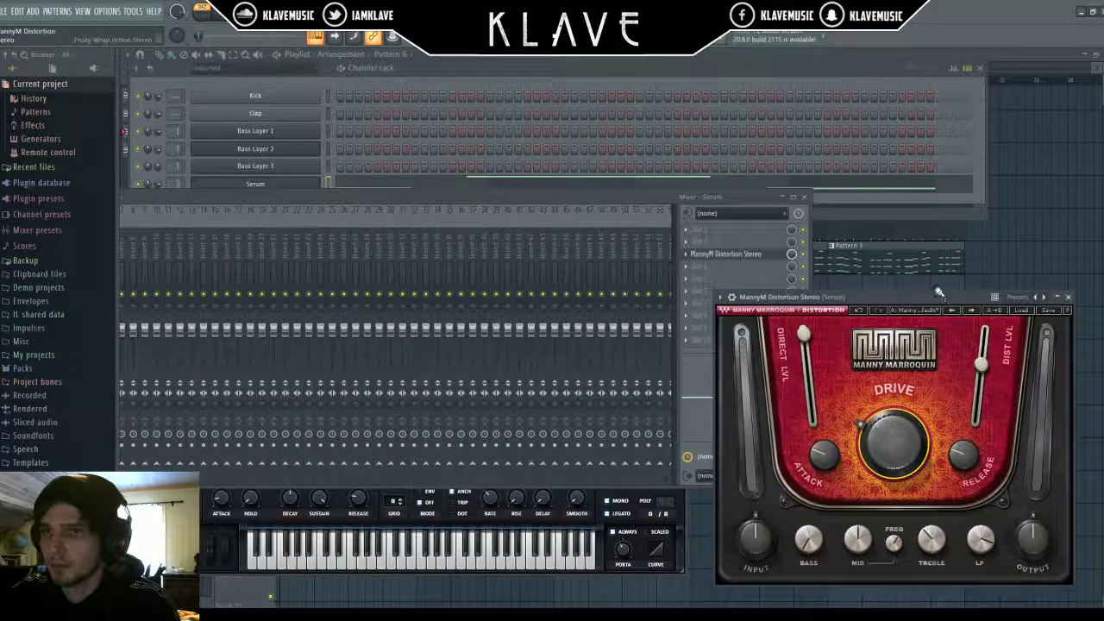
# - Switch off the built-in Distortion effect in the Serum synth of the melody channel
pyautogui.click(606, 74)
pyautogui.click(298, 186)
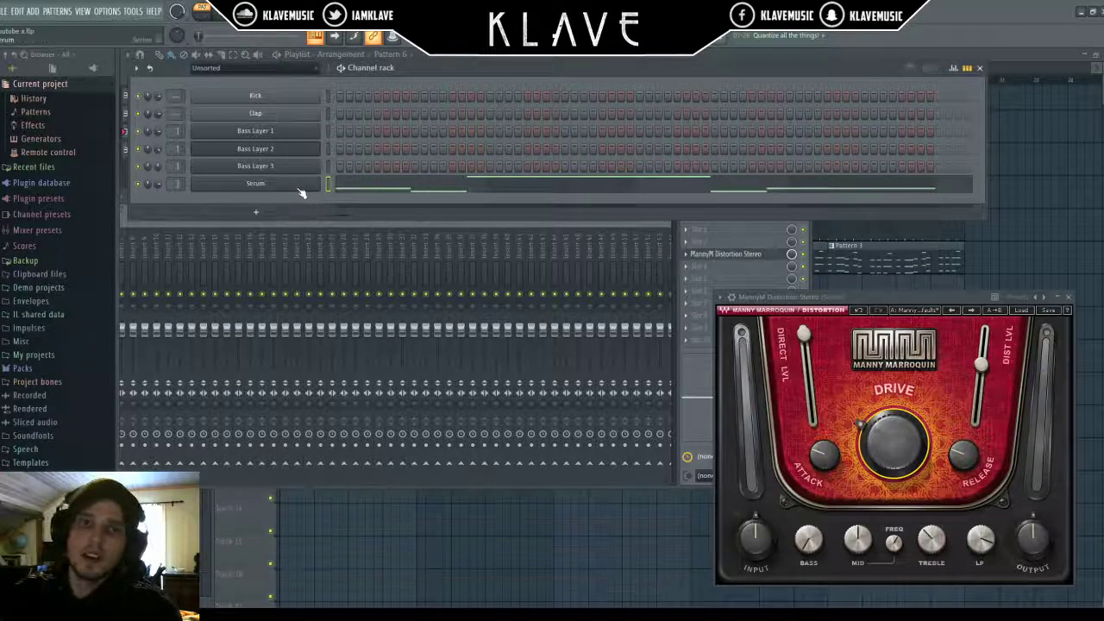
pyautogui.click(300, 191)
pyautogui.click(306, 174)
pyautogui.click(173, 217)
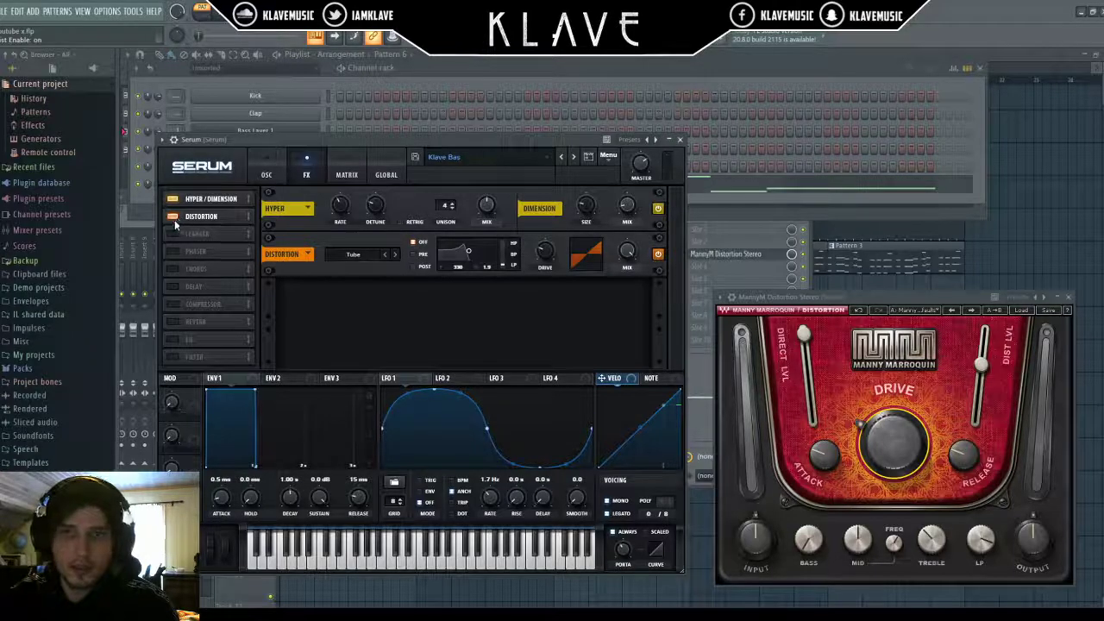
pyautogui.click(173, 218)
# - Set the Drive of MannyM Distortion Stereo to about 27.5 while the Serum melody plays
pyautogui.moveTo(919, 298); pyautogui.dragTo(934, 252)
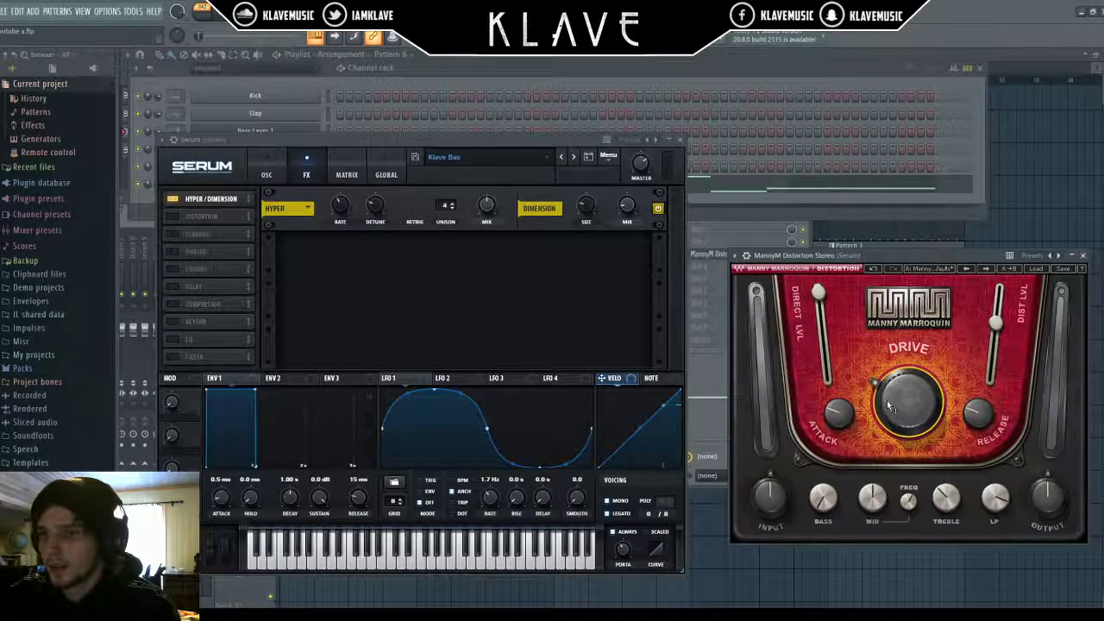
pyautogui.click(575, 74)
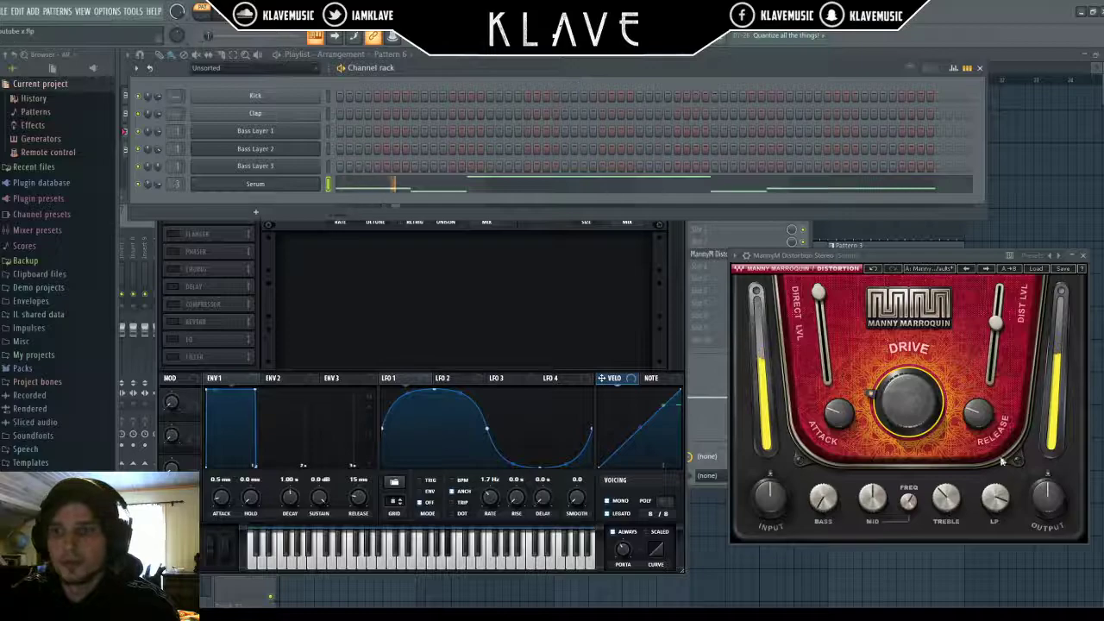
pyautogui.moveTo(912, 408); pyautogui.dragTo(911, 390)
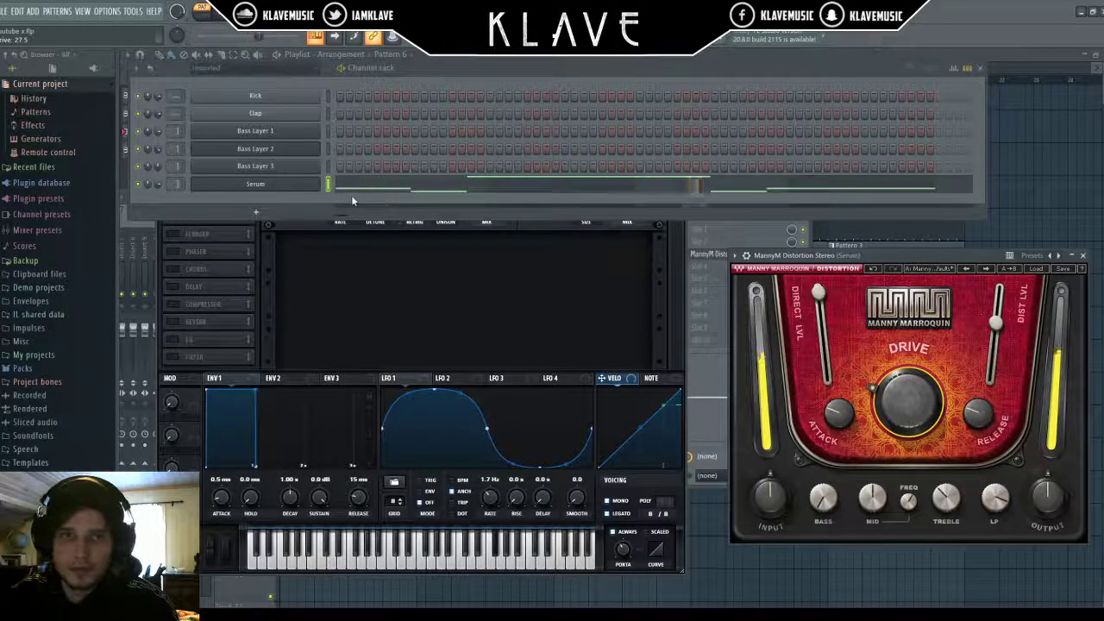
# - Play the arrangement from bar 5 to hear the distorted melody with the guitar loop
pyautogui.click(1053, 158)
pyautogui.click(419, 80)
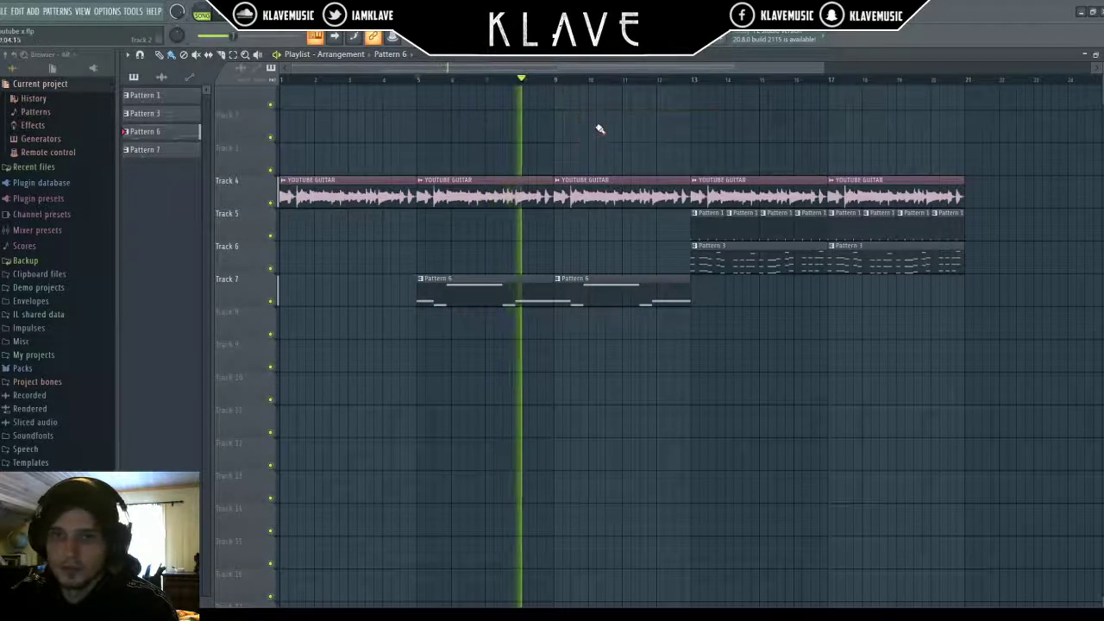
pyautogui.press('space')
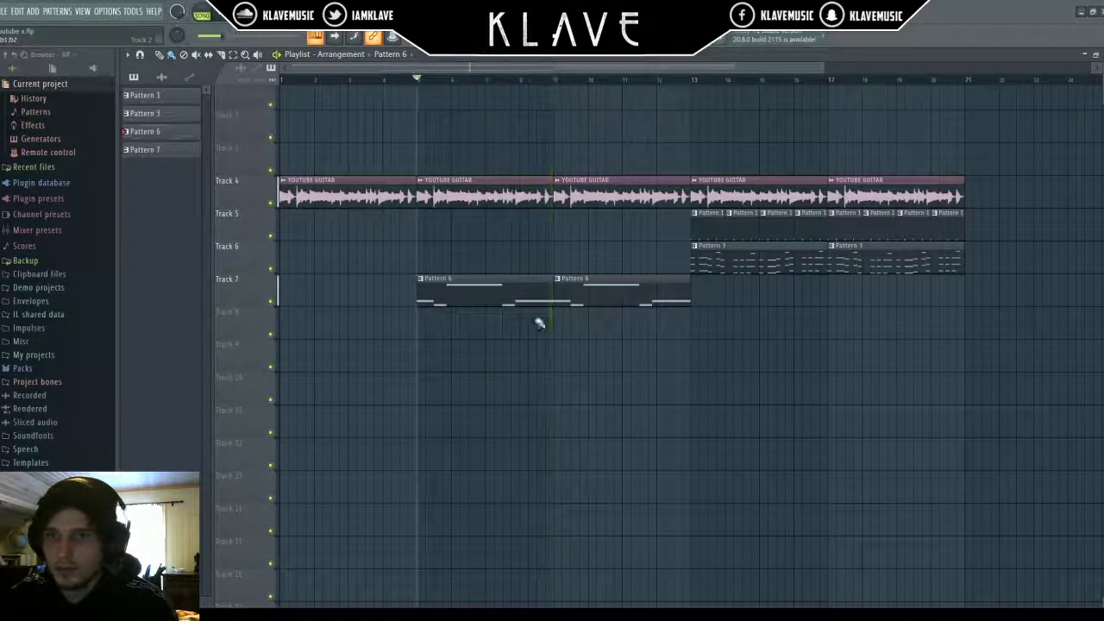
# - Lower the long F#6 note of Pattern 6 one octave to F#5 and shorten it to end about three quarters through bar 2
pyautogui.doubleClick(519, 287)
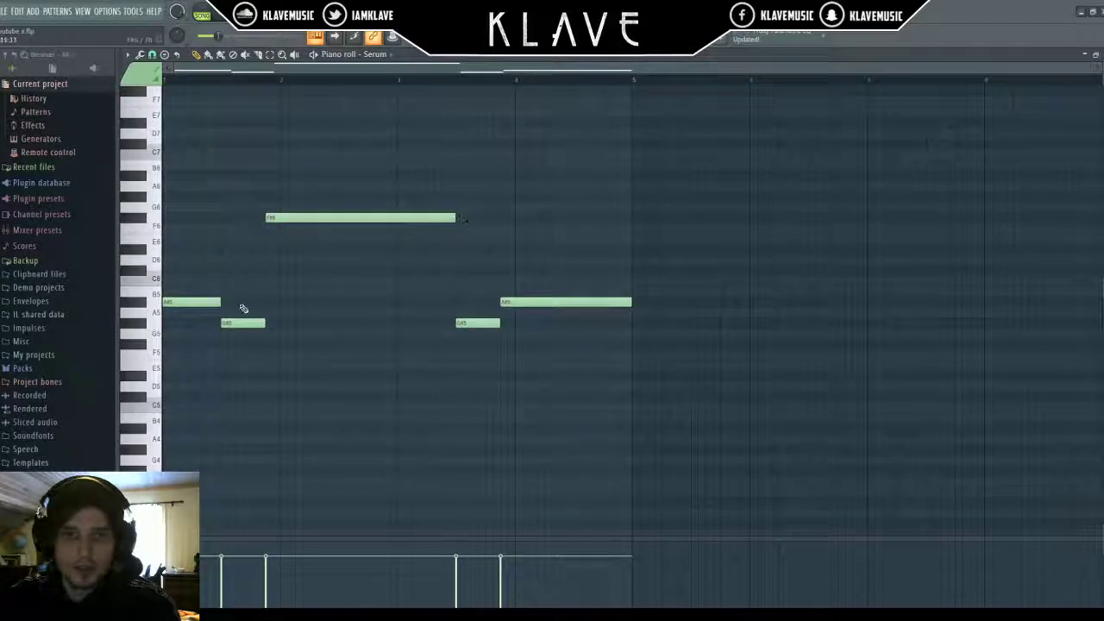
pyautogui.press('space')
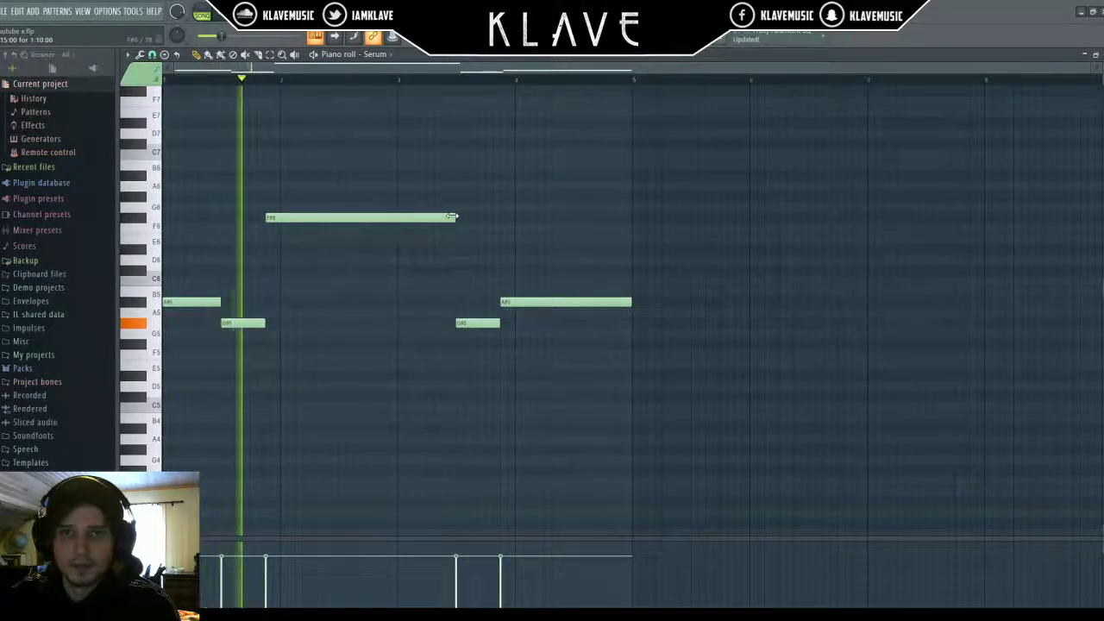
pyautogui.press('space')
pyautogui.moveTo(436, 262); pyautogui.dragTo(337, 170)
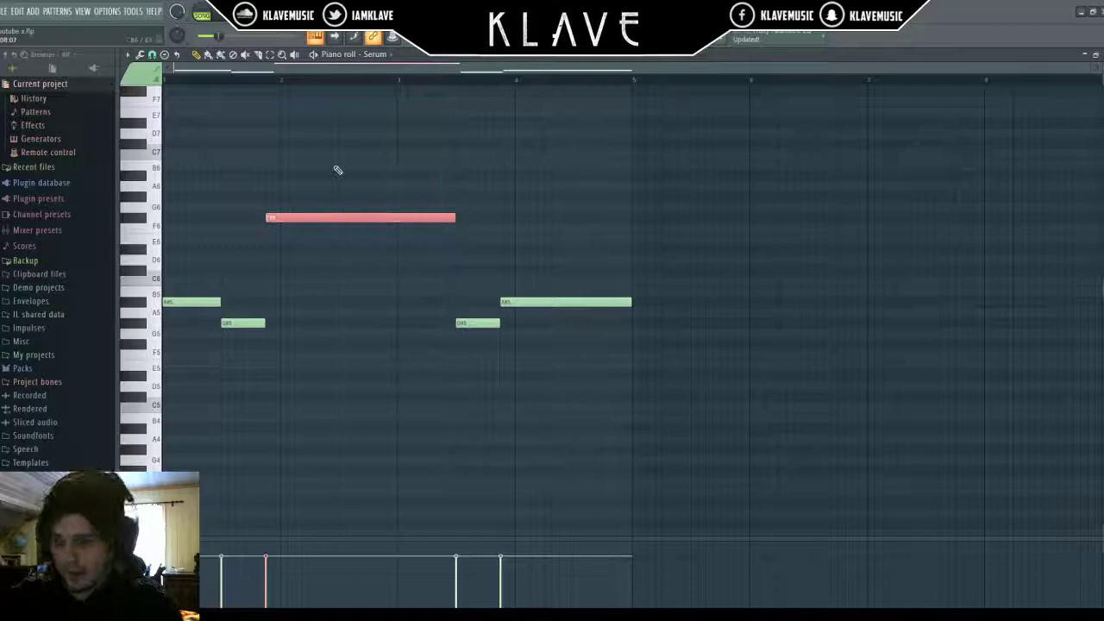
pyautogui.hotkey('ctrl', 'Down')
pyautogui.keyDown('ctrl'); pyautogui.click(470, 428); pyautogui.keyUp('ctrl')
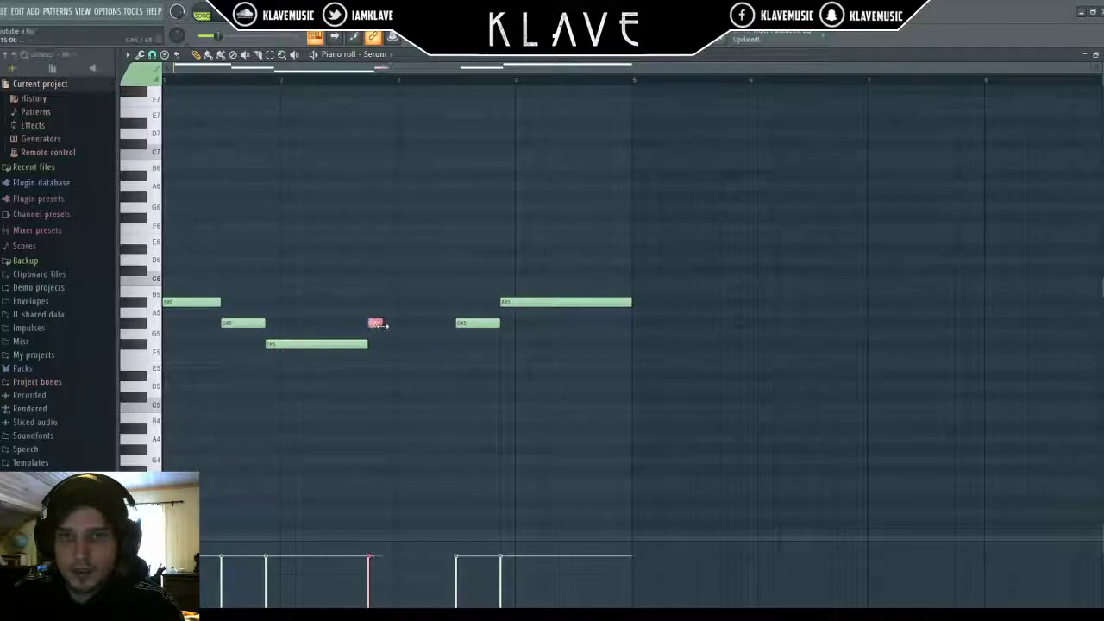
# - Add a short F#6 note ending at bar 3, followed by an F#5 note reaching the second G#5 note
pyautogui.hotkey('ctrl', 'Up')
pyautogui.hotkey('ctrl', 'd')
pyautogui.press('space')
pyautogui.rightClick(390, 217)
pyautogui.moveTo(381, 219); pyautogui.dragTo(393, 224)
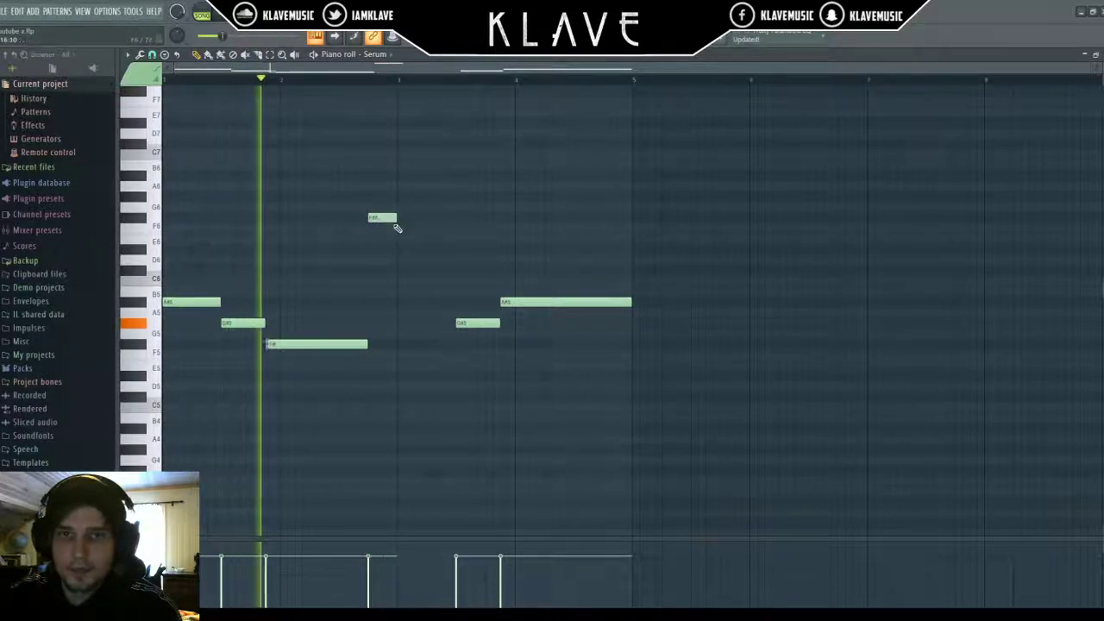
pyautogui.click(398, 344)
pyautogui.moveTo(424, 346); pyautogui.dragTo(455, 347)
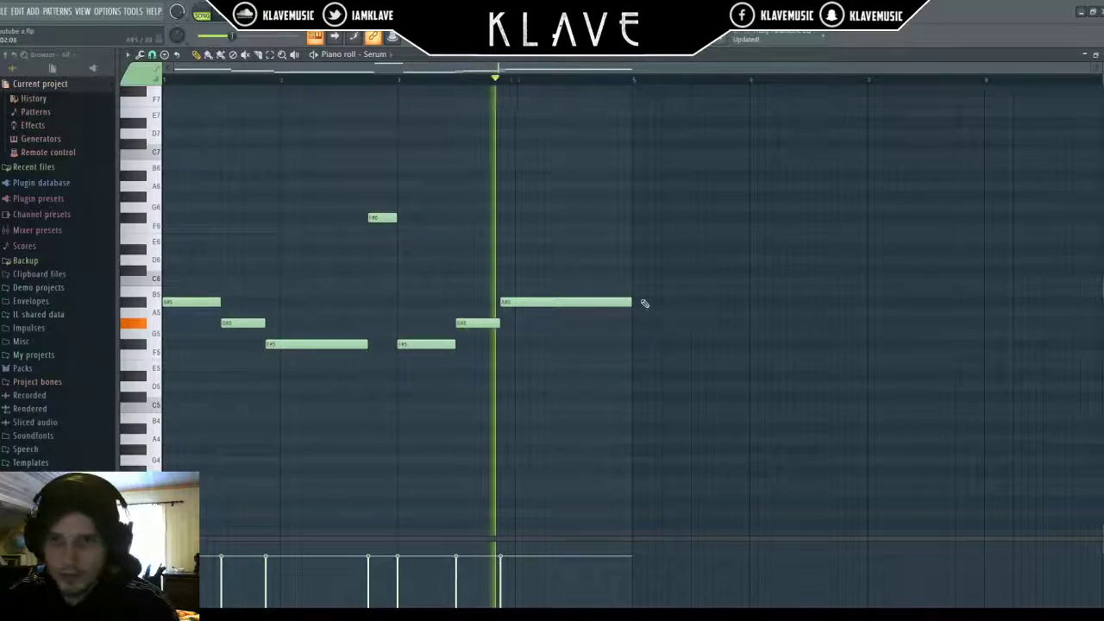
# - Shorten the last A#5 note by a quarter bar and fill the gap up to bar 5 with a short A#6 note
pyautogui.moveTo(630, 302); pyautogui.dragTo(602, 302)
pyautogui.press('space')
pyautogui.moveTo(452, 235); pyautogui.dragTo(350, 192)
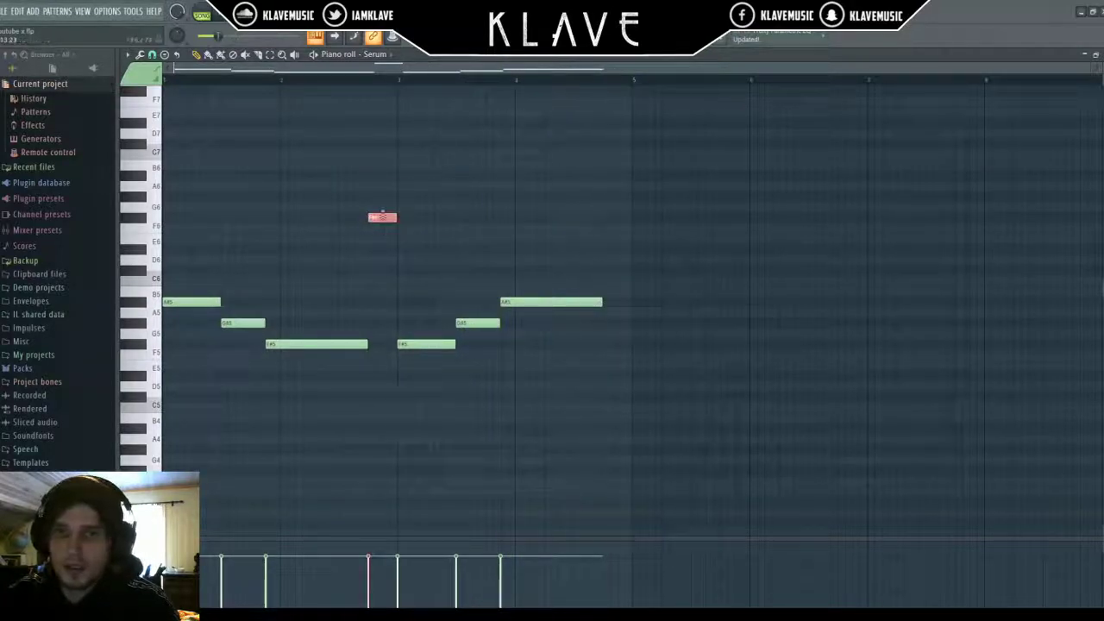
pyautogui.hotkey('ctrl', 'Up')
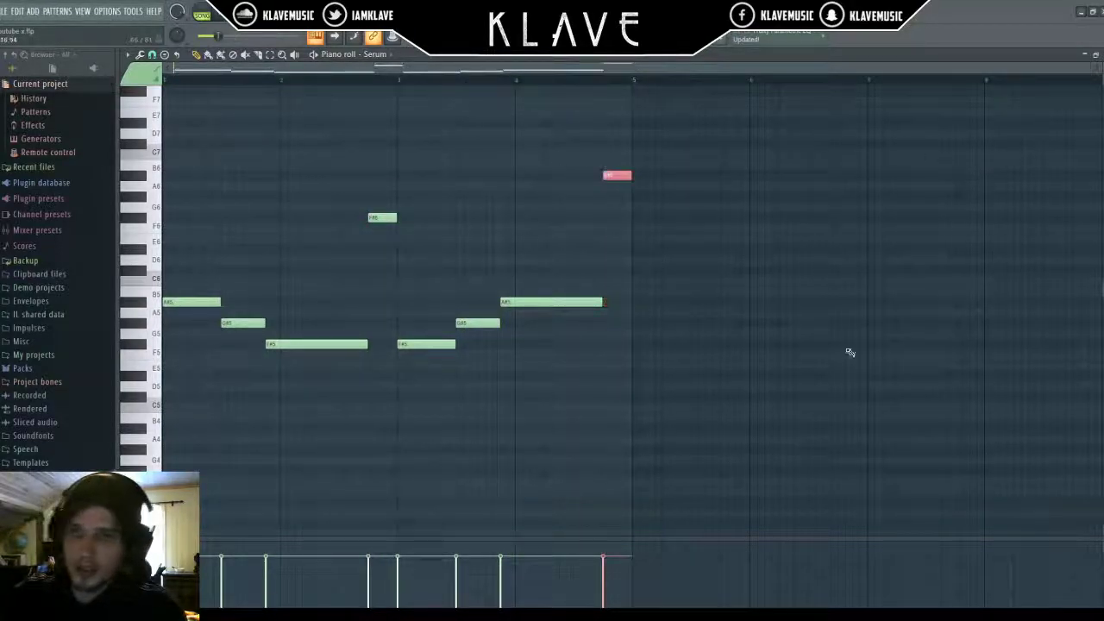
pyautogui.keyDown('ctrl'); pyautogui.click(858, 325); pyautogui.keyUp('ctrl')
pyautogui.moveTo(717, 376); pyautogui.dragTo(604, 407)
pyautogui.rightClick(604, 408)
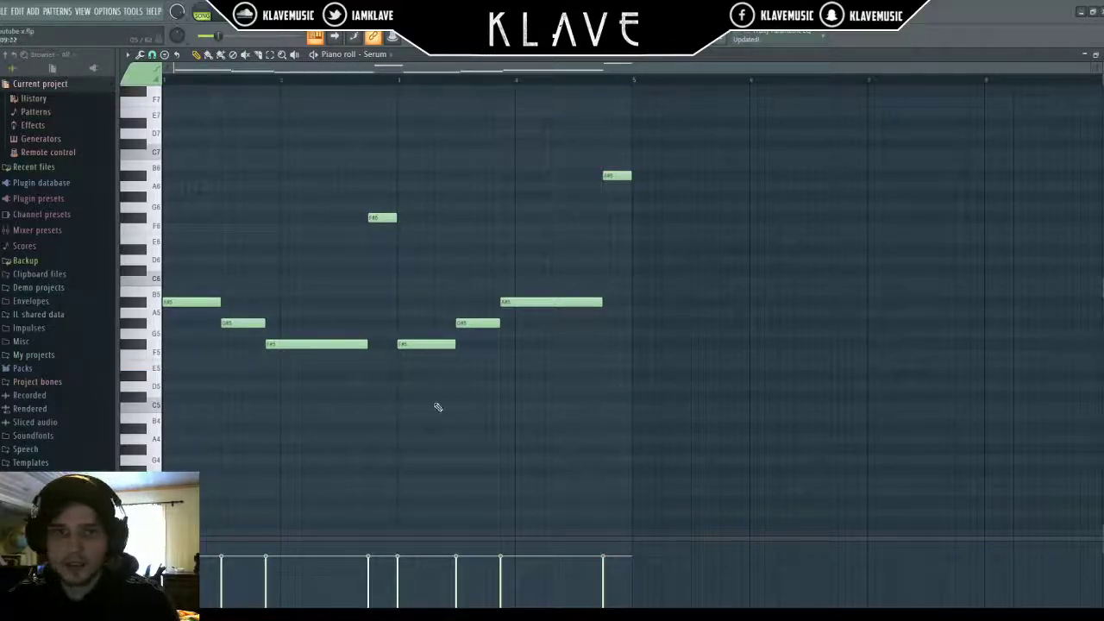
# - Play back the revised Serum melody and return to the channel rack
pyautogui.press('space')
pyautogui.click(366, 185)
pyautogui.rightClick(374, 185)
pyautogui.press('space')
pyautogui.press('F7')
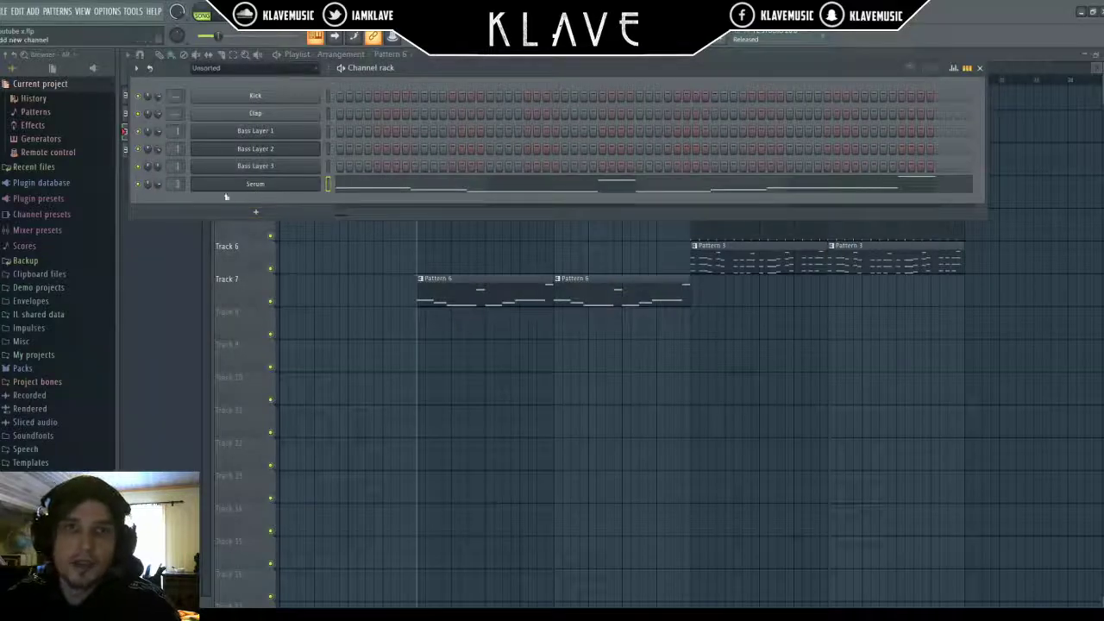
# - Load Fruity Stereo Enhancer in the sixth effect slot of the Serum mixer track and set its stereo separation to 26% merged
pyautogui.press('F9')
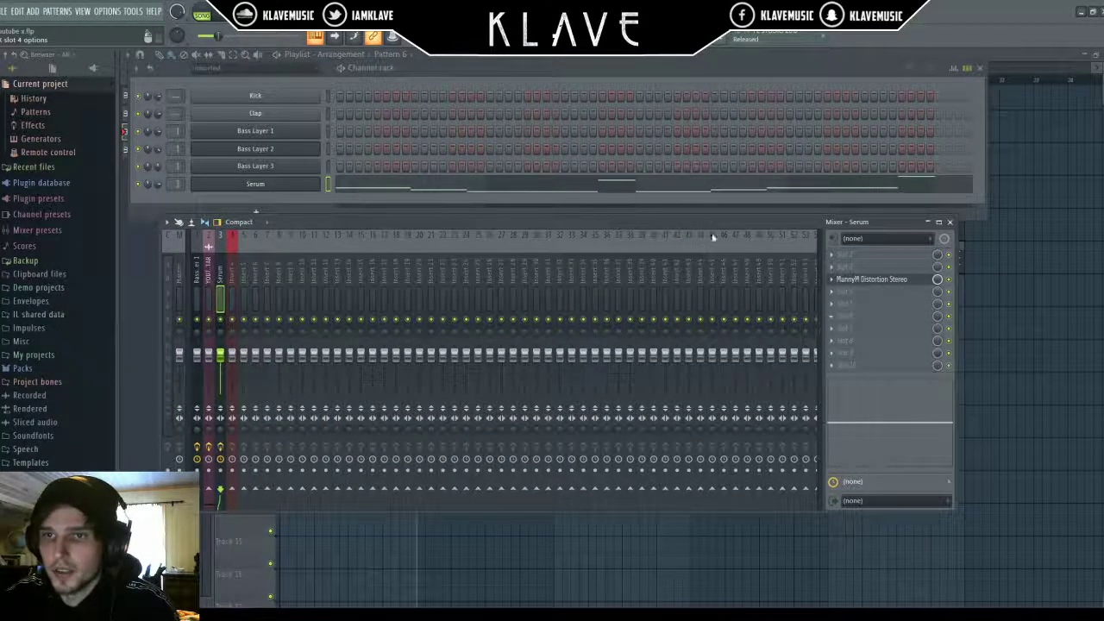
pyautogui.moveTo(441, 215); pyautogui.dragTo(547, 222)
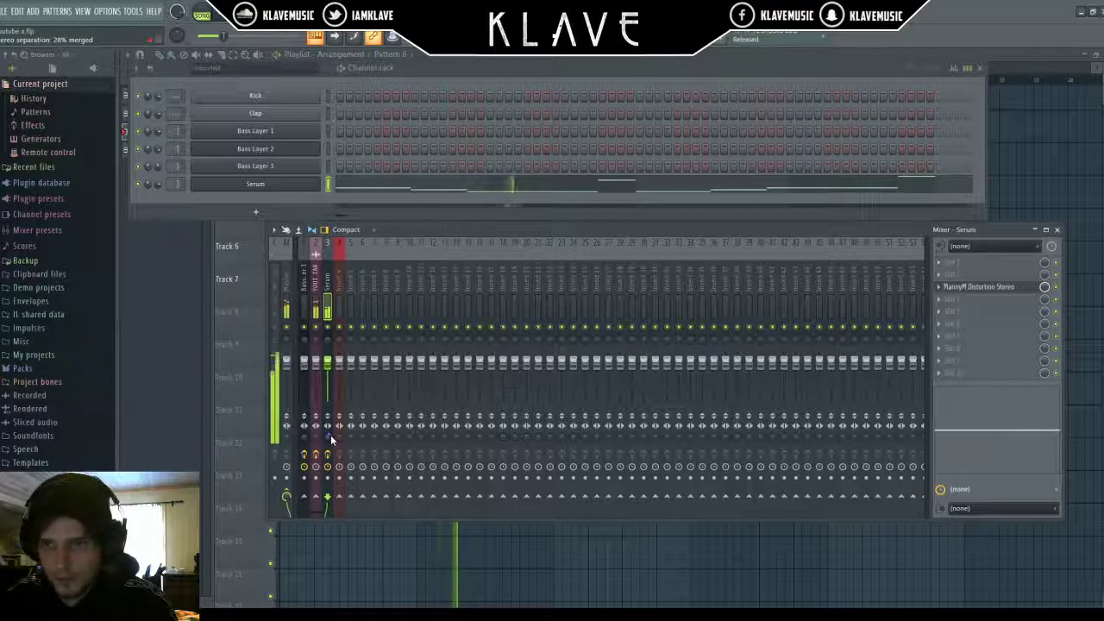
pyautogui.press('space')
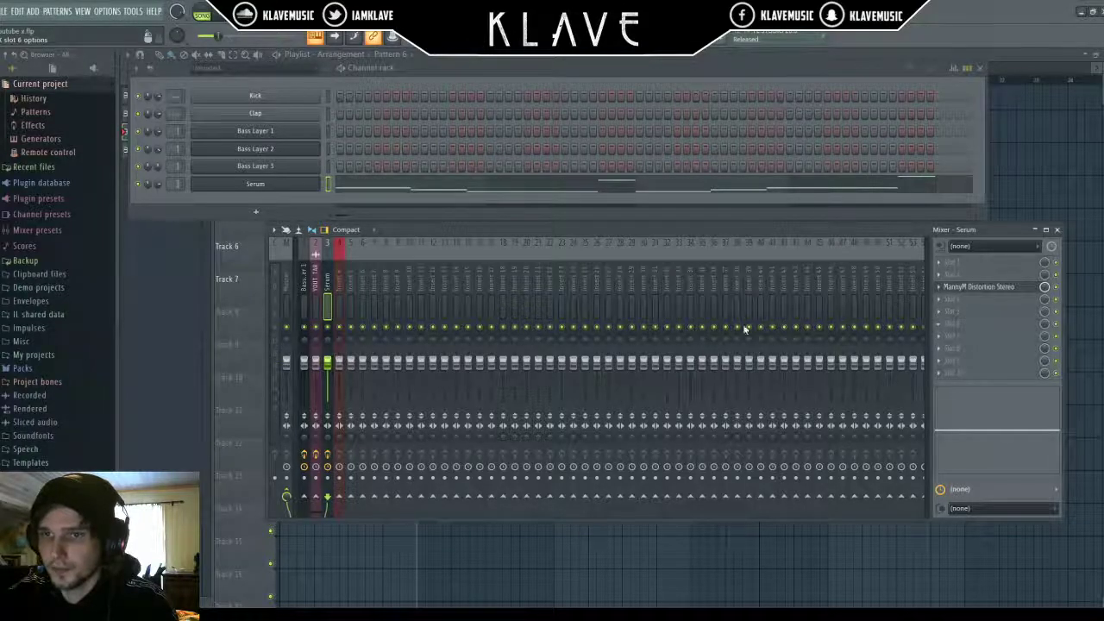
pyautogui.moveTo(333, 190); pyautogui.dragTo(676, 258)
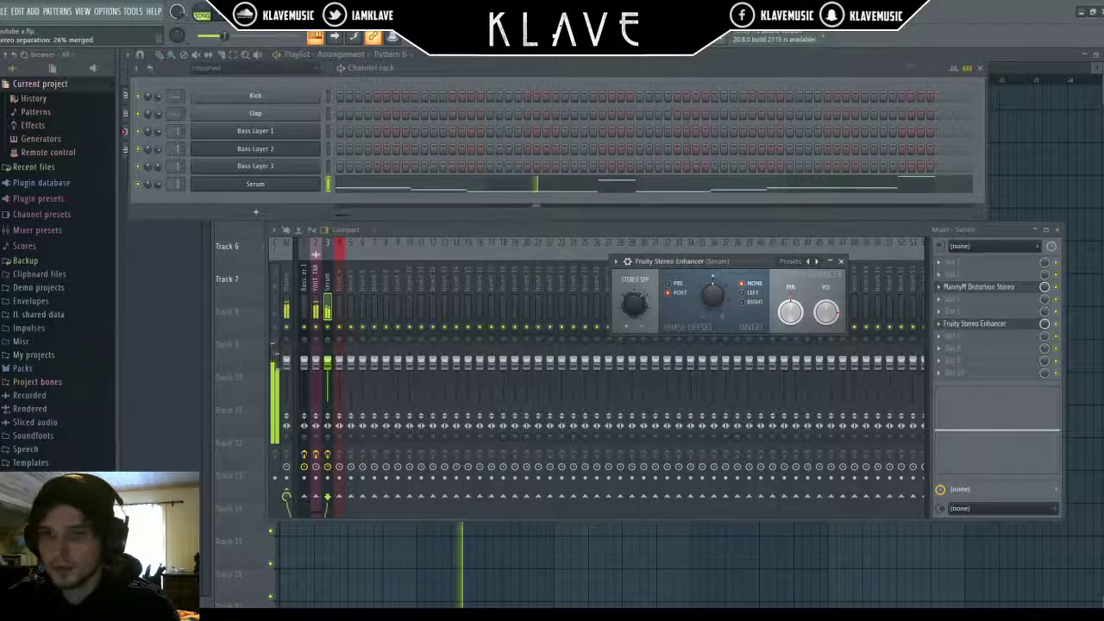
pyautogui.rightClick(1058, 162)
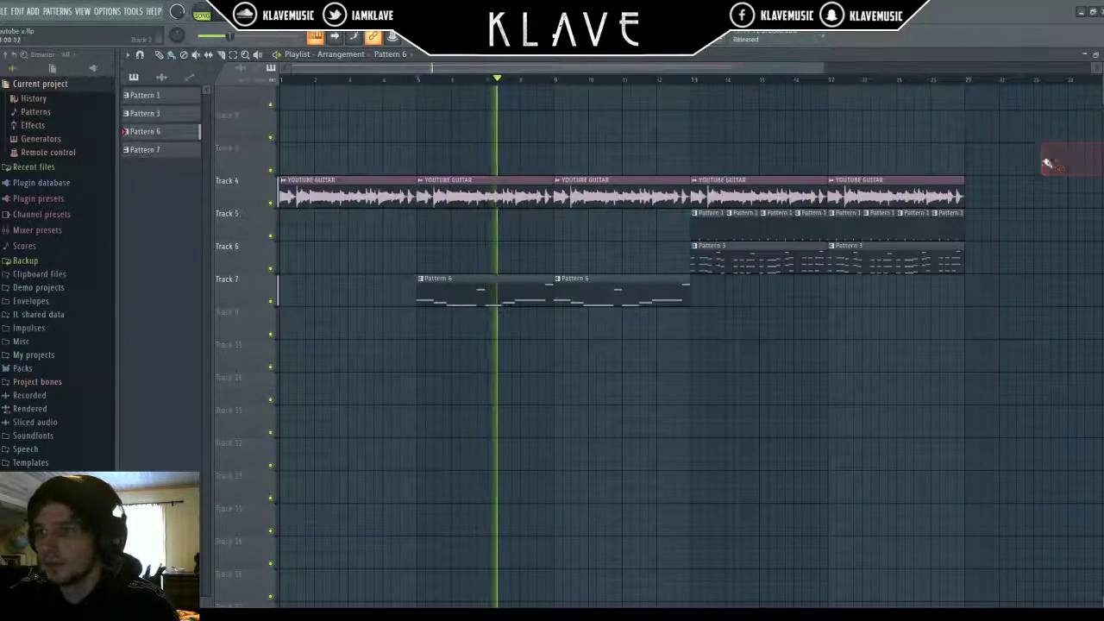
pyautogui.click(764, 317)
pyautogui.press('space')
pyautogui.rightClick(808, 329)
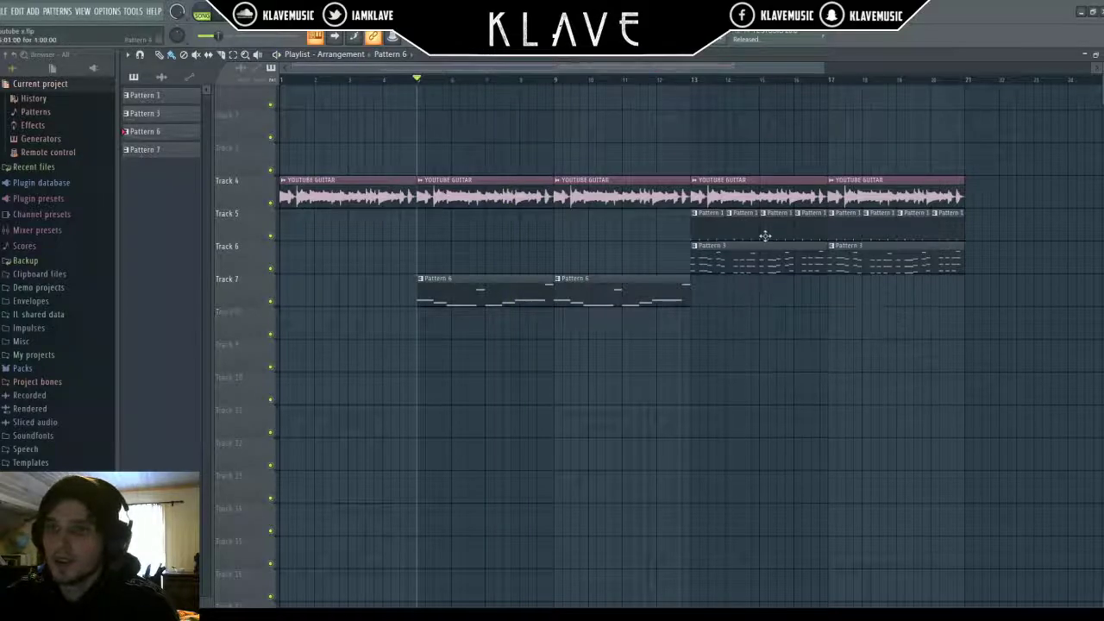
# - Make a separate clap-only version of the Pattern 1 drums and place it on Track 5 from bar 5 to bar 13
pyautogui.press('F6')
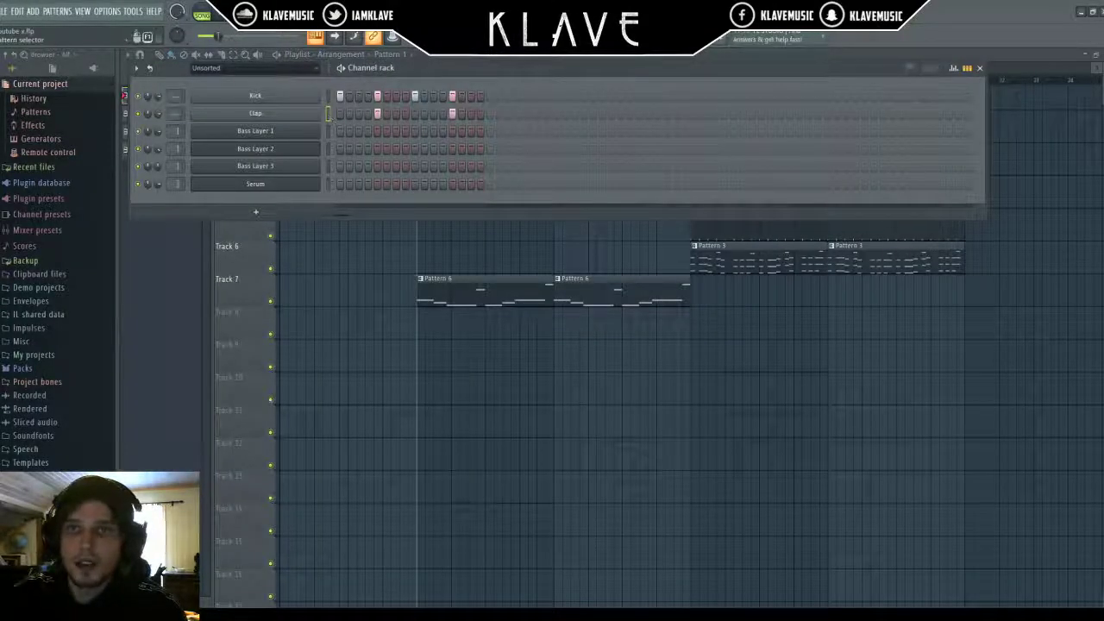
pyautogui.scroll(-2, 490, 37)
pyautogui.press('F6')
pyautogui.moveTo(418, 255)
pyautogui.mouseDown()
pyautogui.moveTo(663, 259)
pyautogui.moveTo(426, 262)
pyautogui.moveTo(429, 222)
pyautogui.mouseUp()
pyautogui.keyDown('ctrl'); pyautogui.click(669, 389); pyautogui.keyUp('ctrl')
pyautogui.click(496, 264)
pyautogui.rightClick(496, 265)
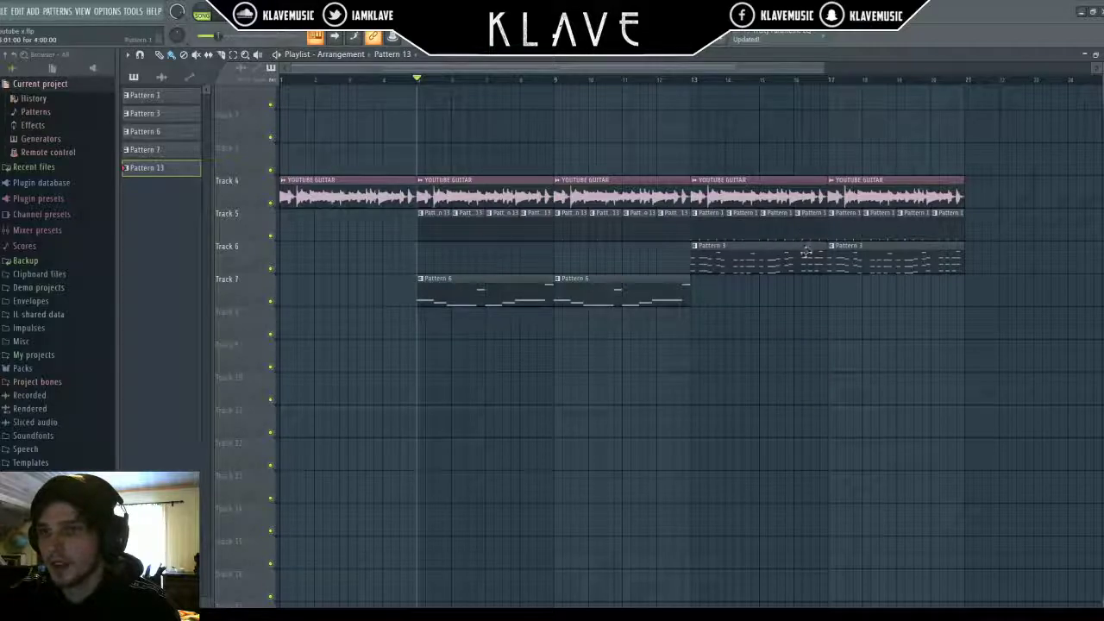
# - Listen to the clap section from bar 5 and route the Clap channel to mixer track 4
pyautogui.press('space')
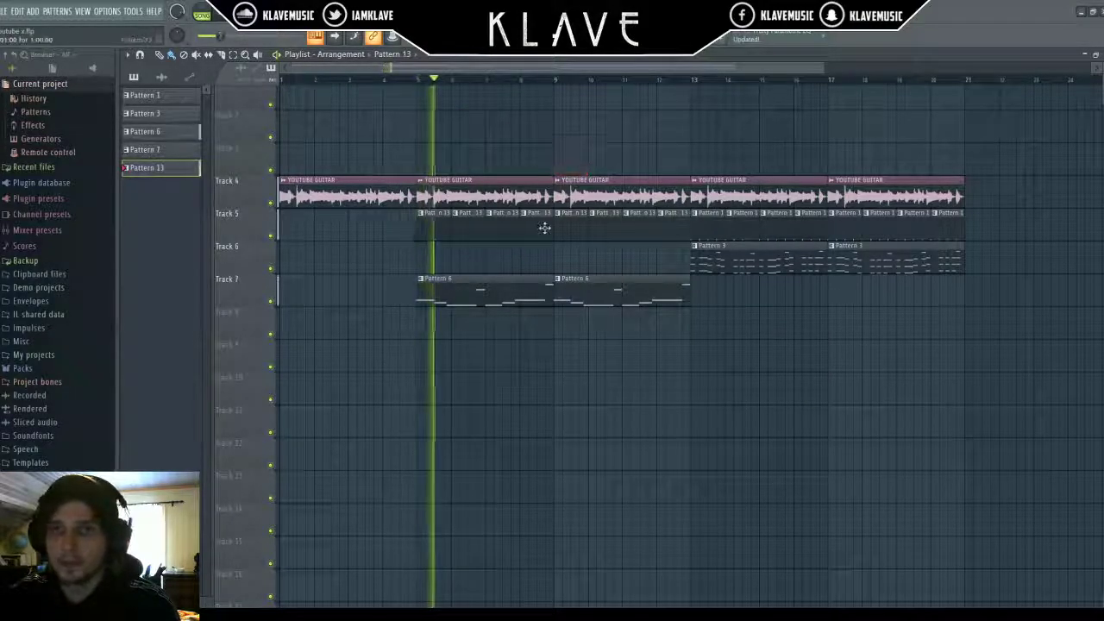
pyautogui.press('F6')
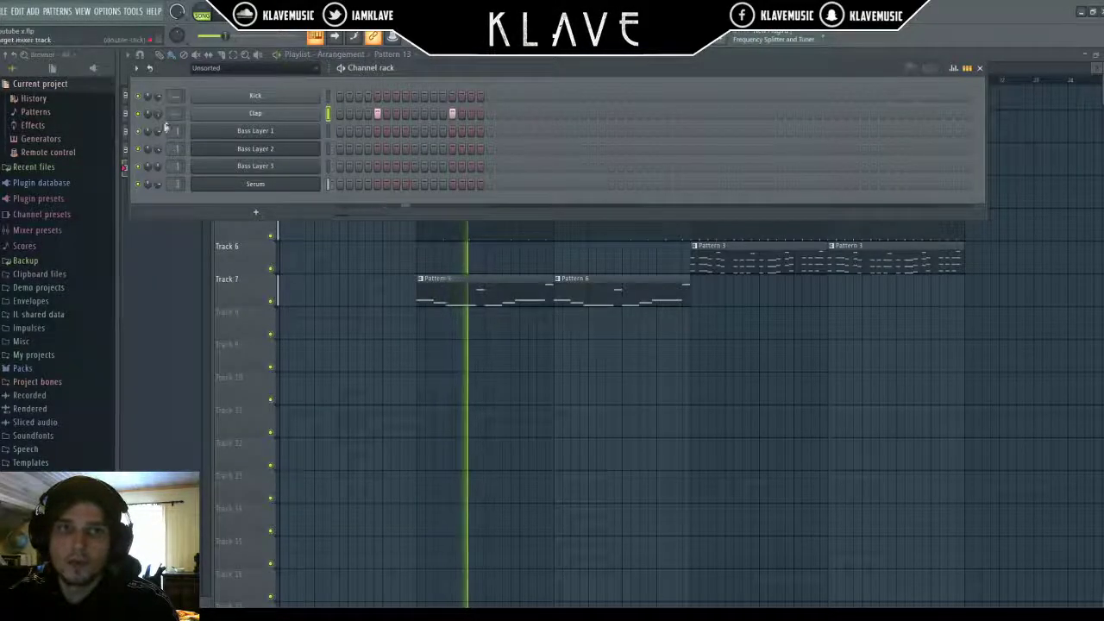
pyautogui.press('space')
pyautogui.click(307, 116)
pyautogui.hotkey('ctrl', 'l')
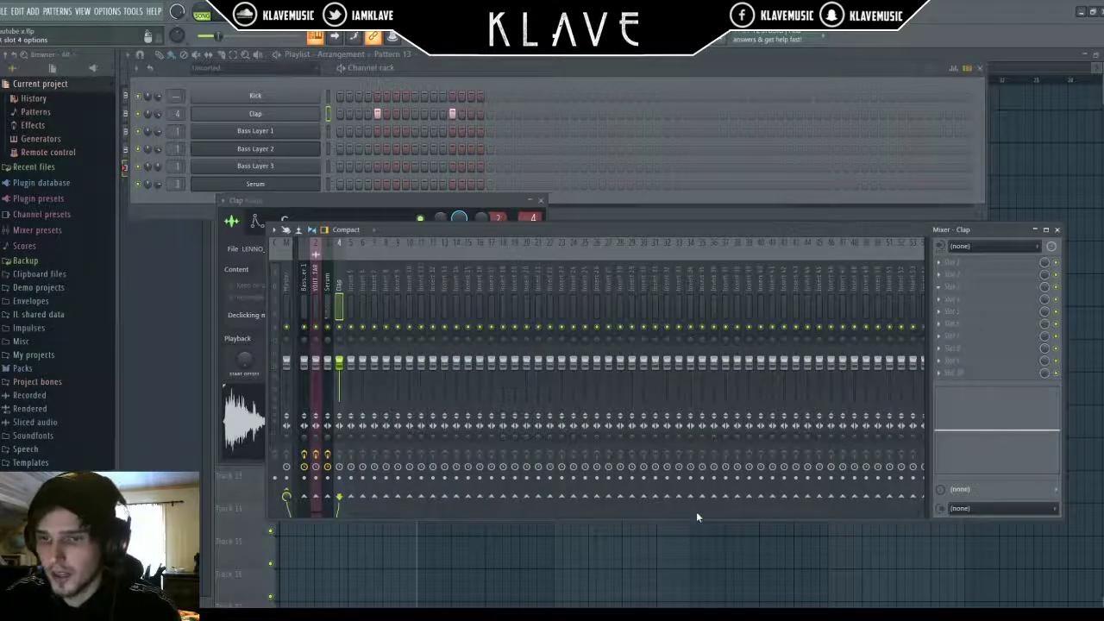
# - Load Fruity Blood Overdrive on the Clap mixer track, move it to the first effect slot and play the section in the playlist
pyautogui.moveTo(314, 247); pyautogui.dragTo(759, 371)
pyautogui.press('space')
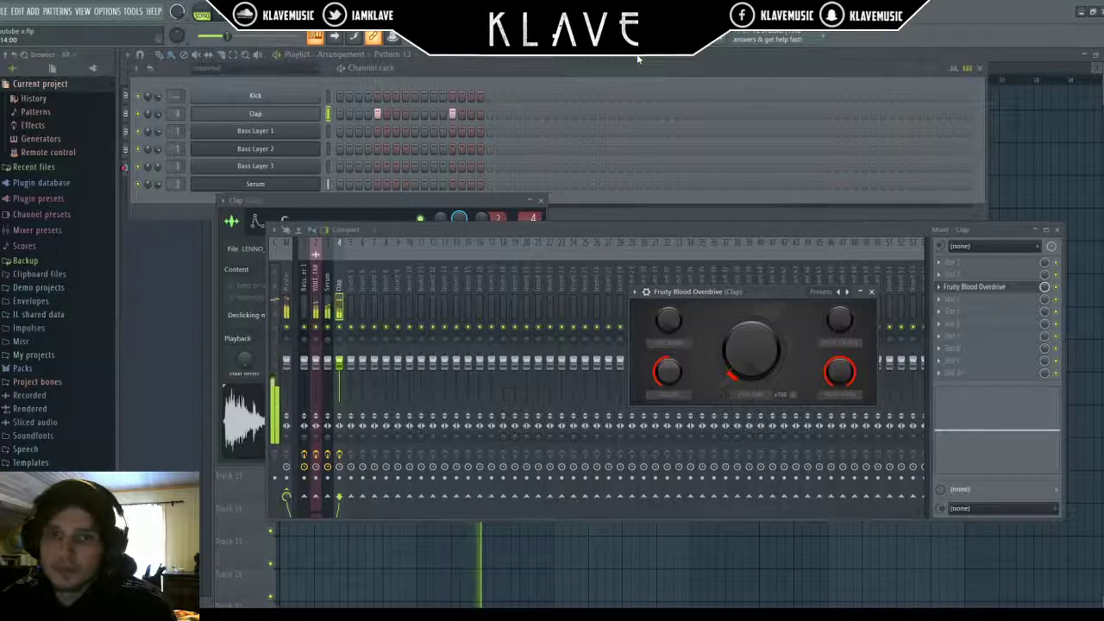
pyautogui.moveTo(992, 286); pyautogui.dragTo(1010, 263)
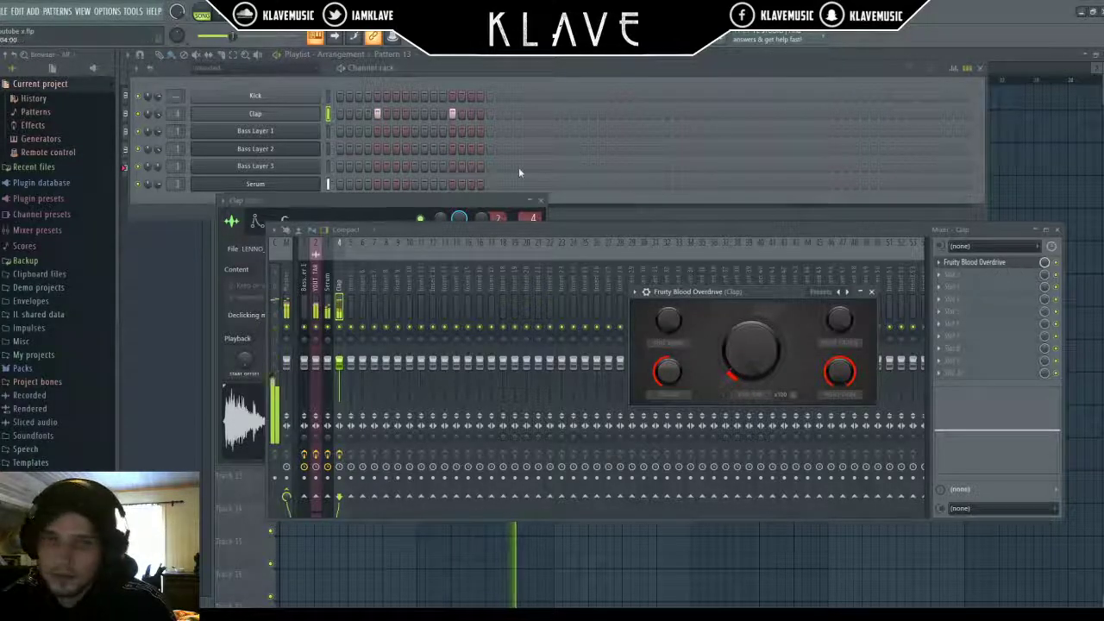
pyautogui.click(532, 69)
pyautogui.click(549, 57)
pyautogui.click(705, 355)
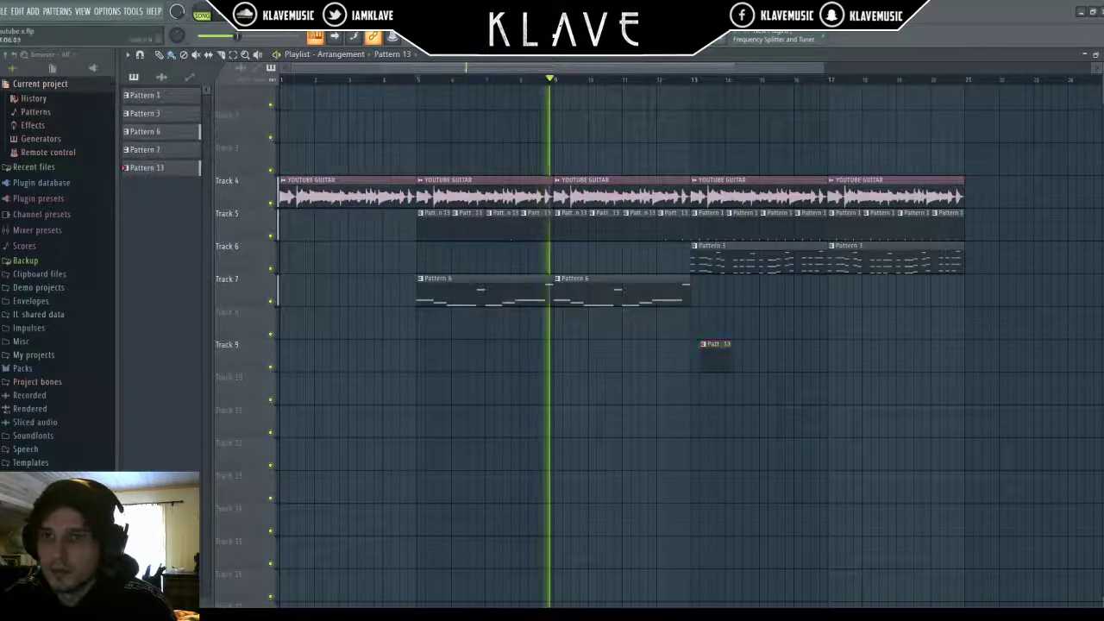
pyautogui.rightClick(703, 345)
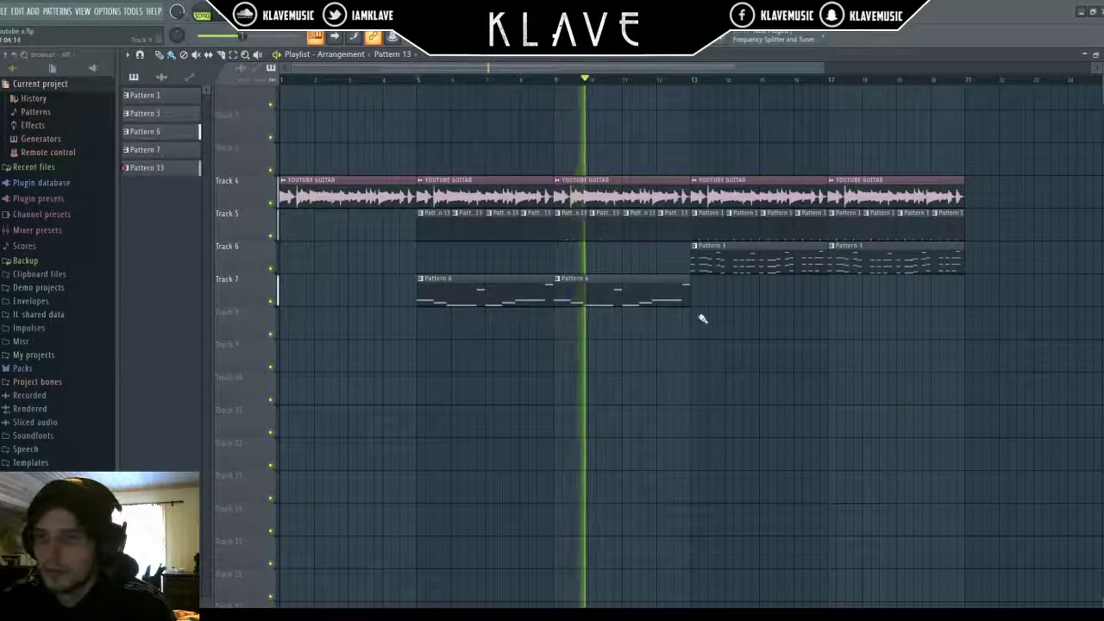
# - Shorten the second Pattern 6 clip on Track 7 and the last Pattern 13 clip on Track 5 to leave a half-bar gap before bar 13
pyautogui.moveTo(690, 302); pyautogui.dragTo(673, 302)
pyautogui.moveTo(691, 224); pyautogui.dragTo(678, 222)
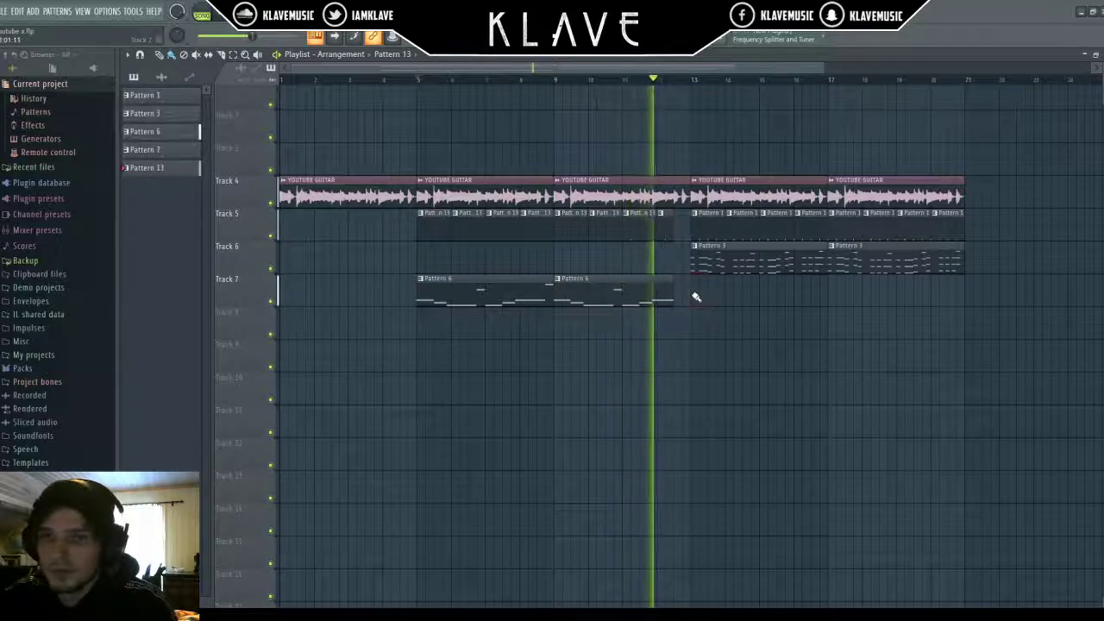
pyautogui.click(739, 293)
pyautogui.rightClick(739, 293)
pyautogui.scroll(-2, 699, 296)
pyautogui.click(647, 301)
pyautogui.rightClick(647, 301)
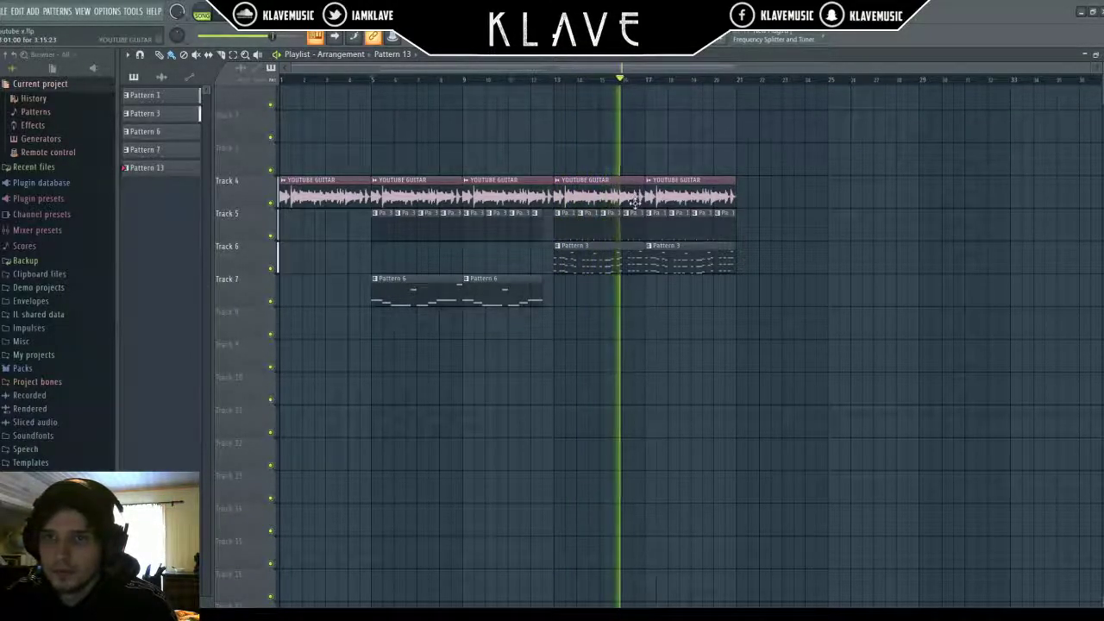
pyautogui.click(709, 299)
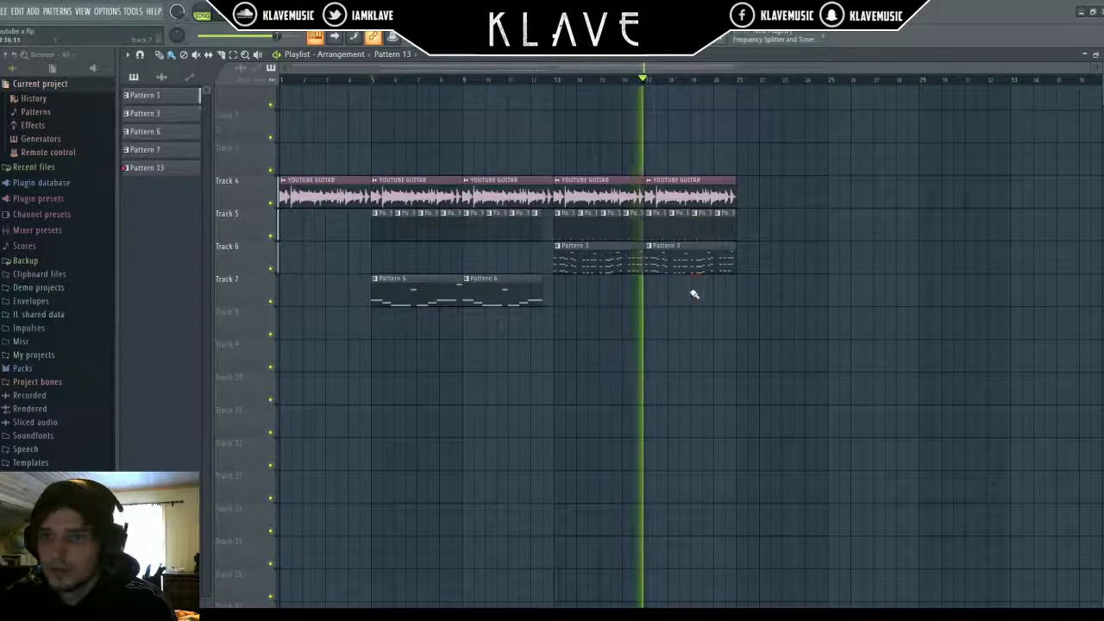
pyautogui.rightClick(696, 296)
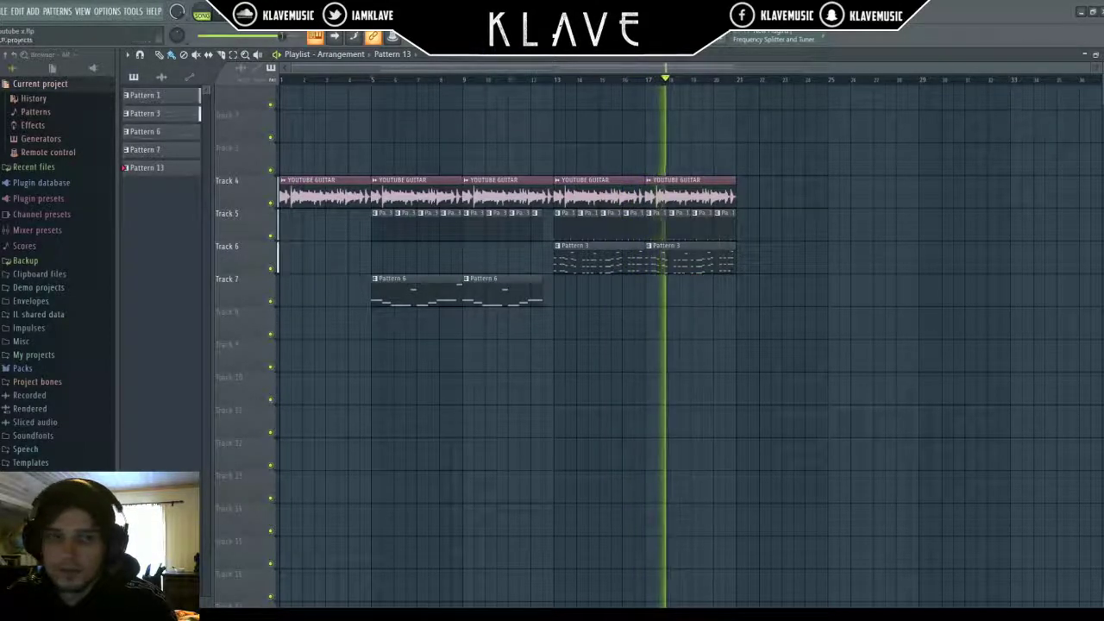
pyautogui.click(833, 292)
pyautogui.rightClick(824, 292)
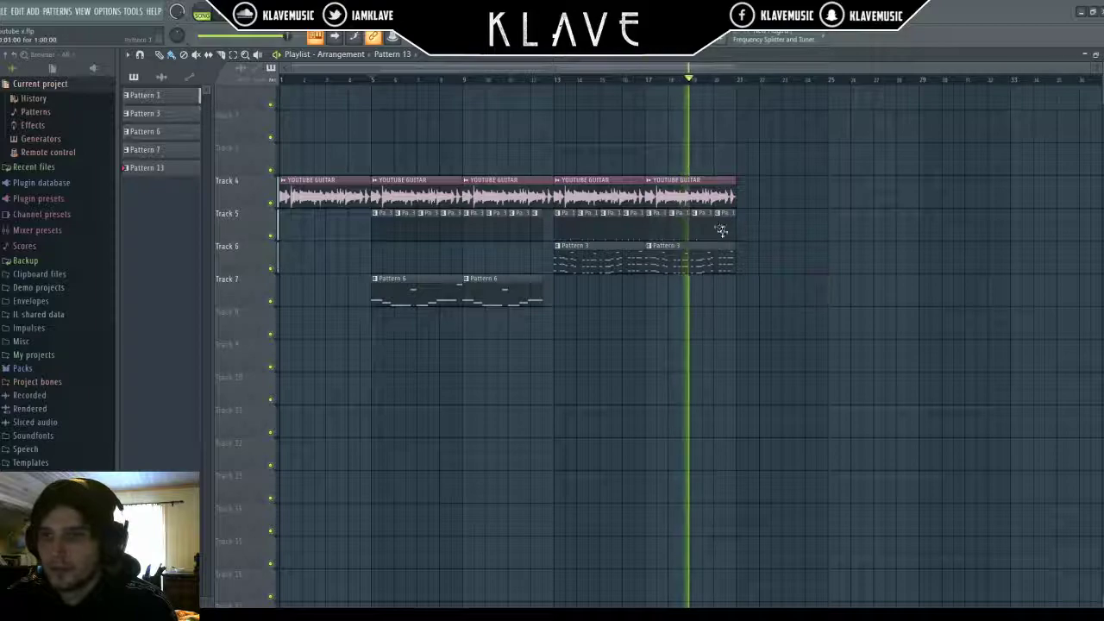
# - Open Pattern 1 in the channel rack, add the UKH_Open_Hat_4 sample as a new channel and enlarge the rack to show it
pyautogui.doubleClick(721, 231)
pyautogui.press('F6')
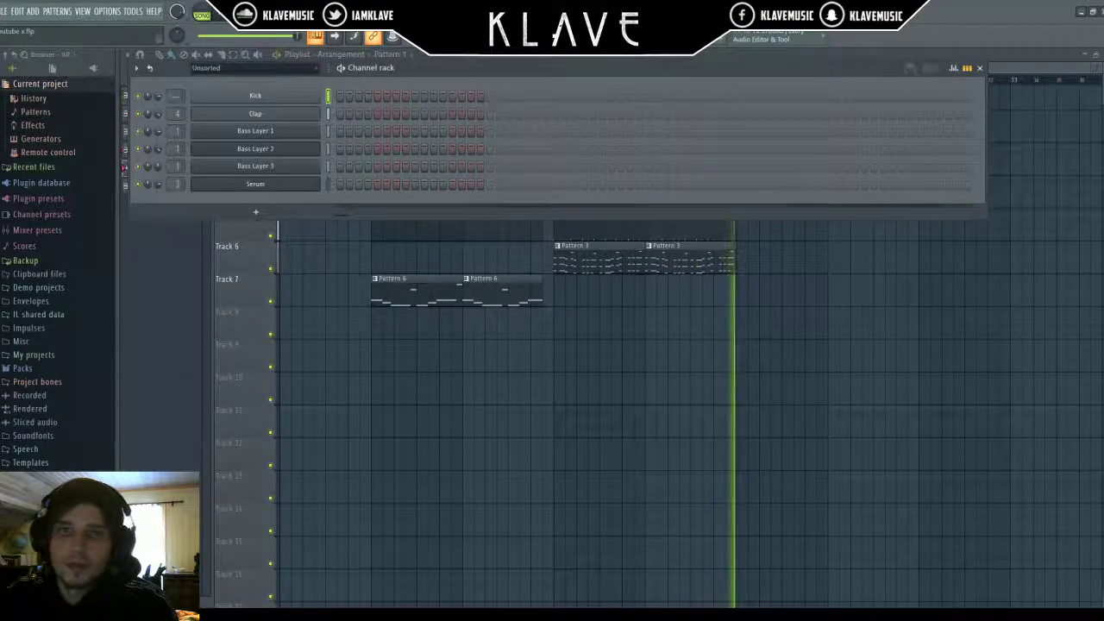
pyautogui.press('space')
pyautogui.press('F6')
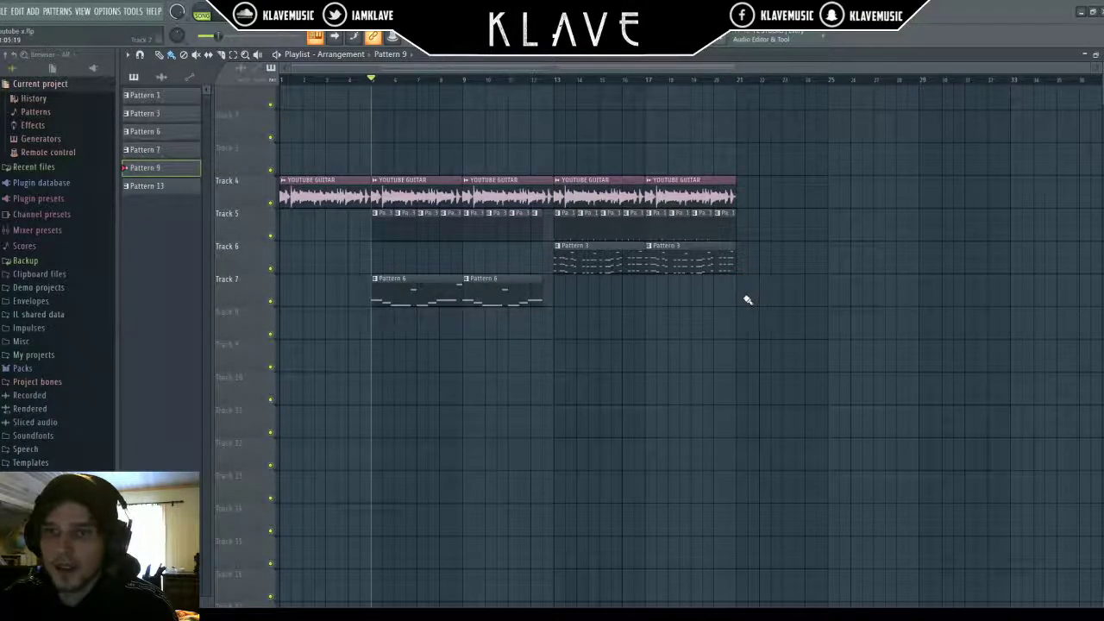
pyautogui.doubleClick(723, 232)
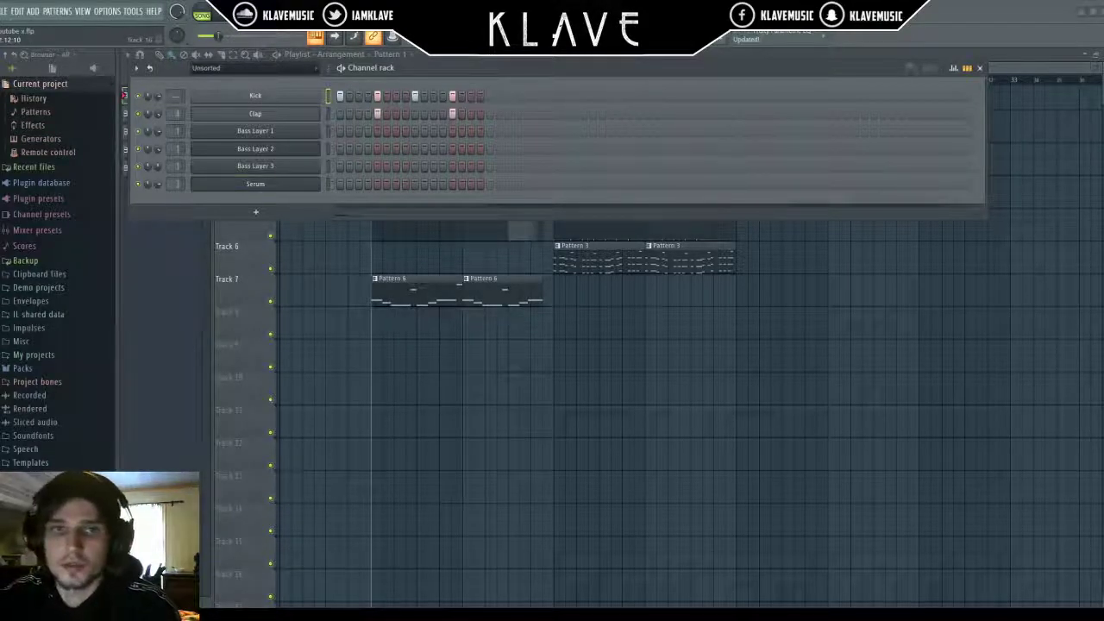
pyautogui.moveTo(525, 231); pyautogui.dragTo(320, 202)
pyautogui.scroll(1, 364, 184)
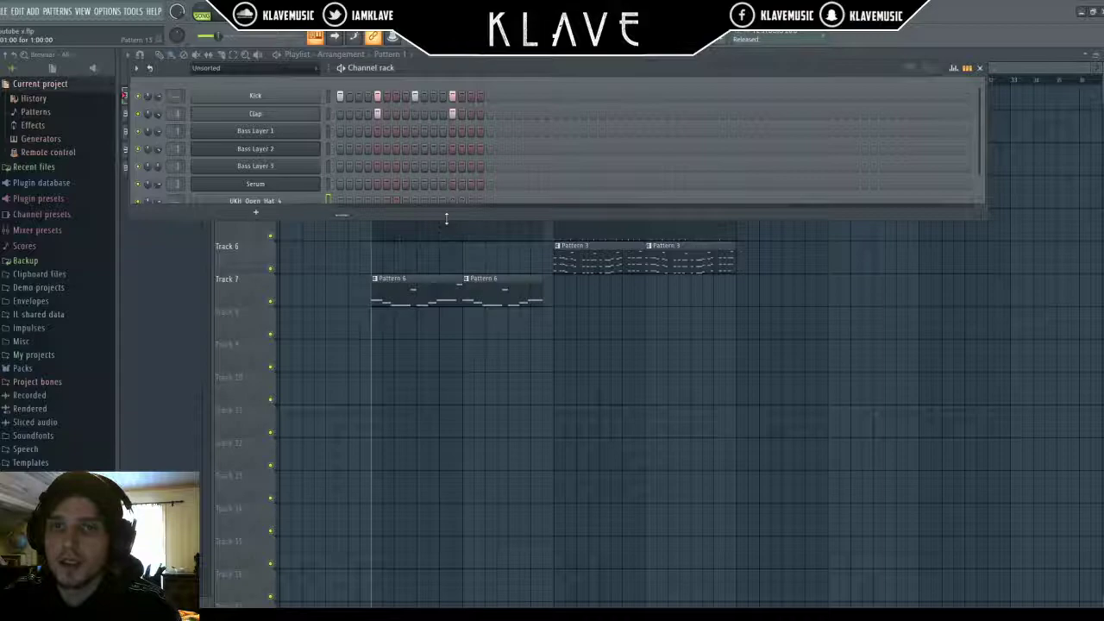
pyautogui.moveTo(446, 219); pyautogui.dragTo(448, 389)
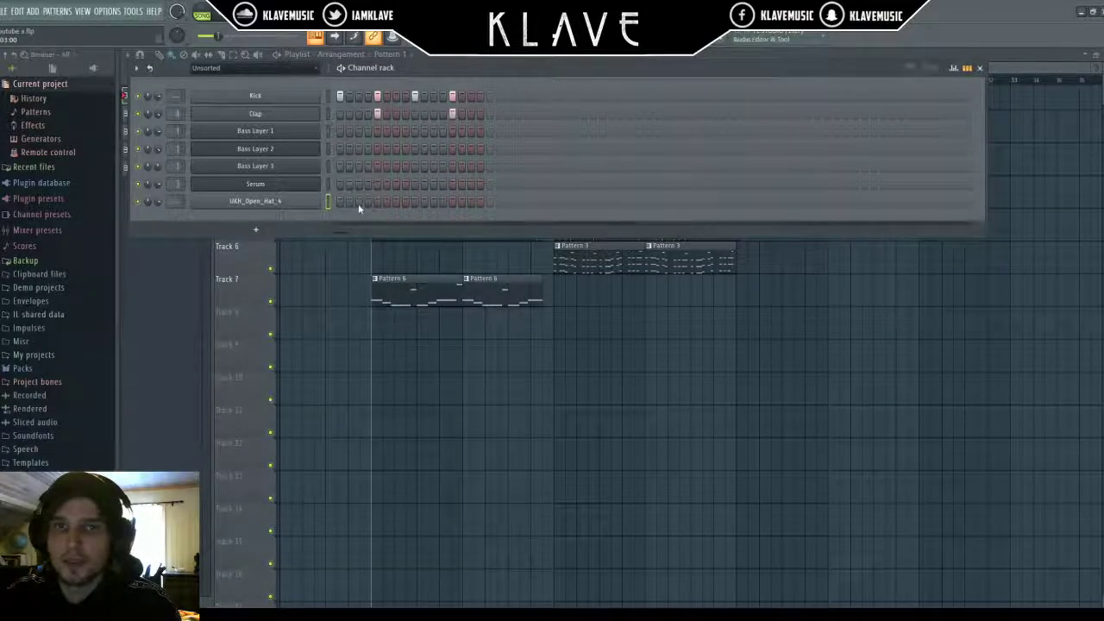
# - Program open hat hits on steps 3, 7, 11 and 15 of Pattern 1 and play the drop from bar 13
pyautogui.click(397, 202)
pyautogui.click(433, 202)
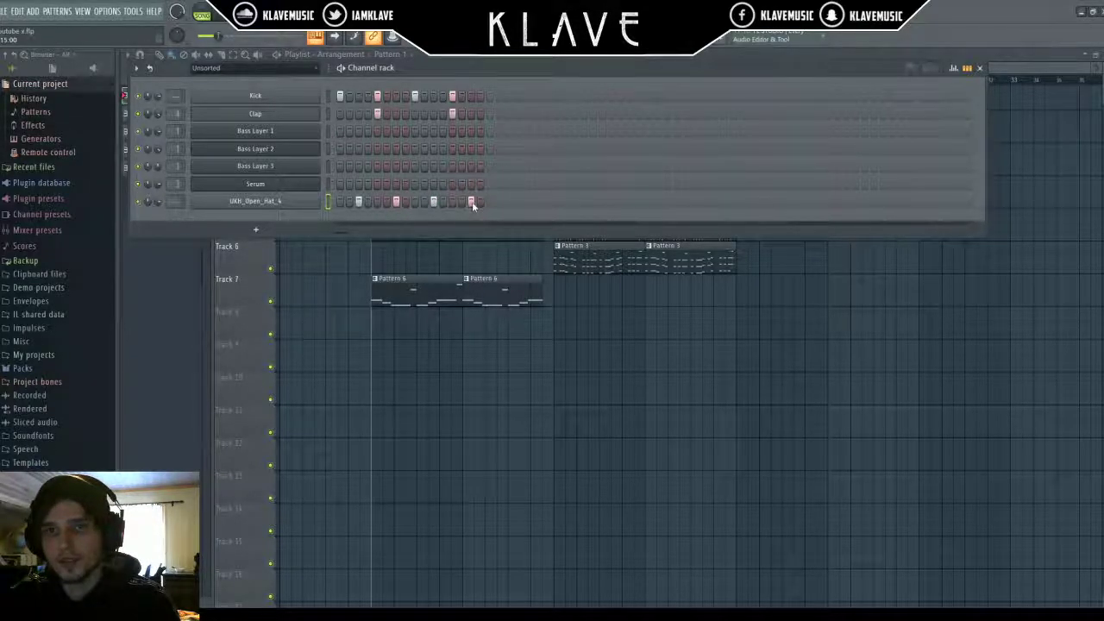
pyautogui.press('F6')
pyautogui.click(556, 80)
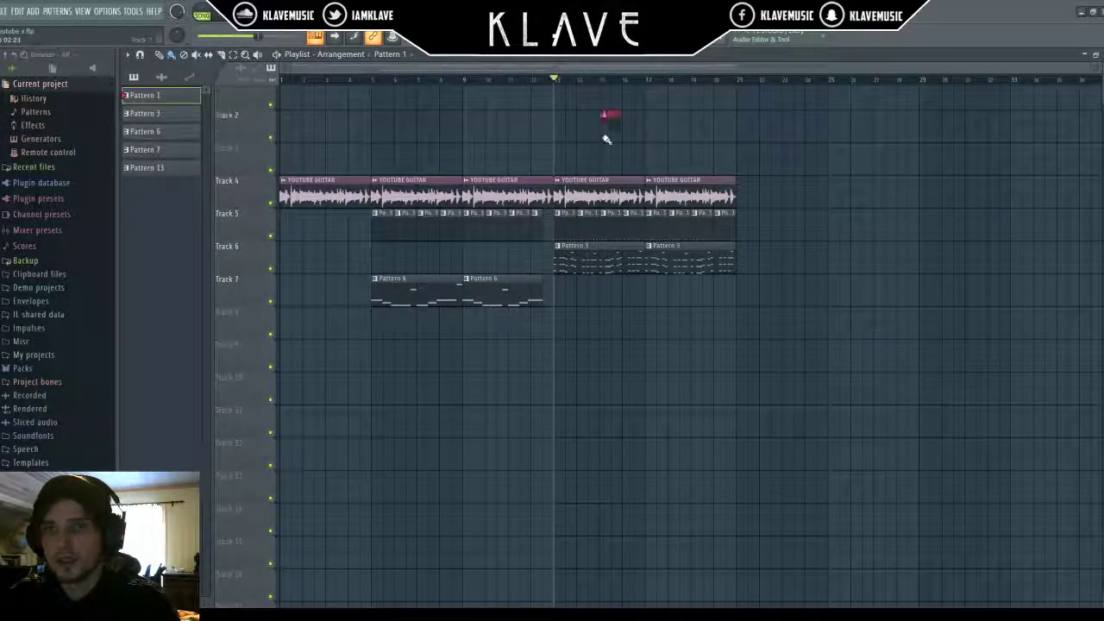
pyautogui.press('space')
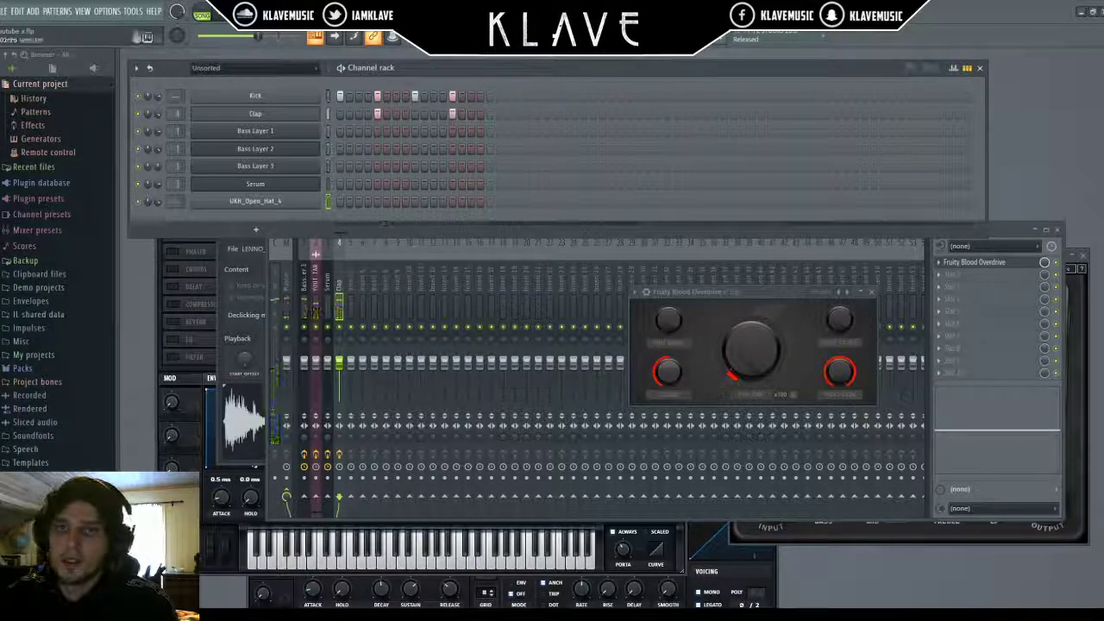
# - Move the open hat hits into a separate Pattern 10 placed on Track 7 from bar 17 to bar 21, and listen from bar 13
pyautogui.click(552, 36)
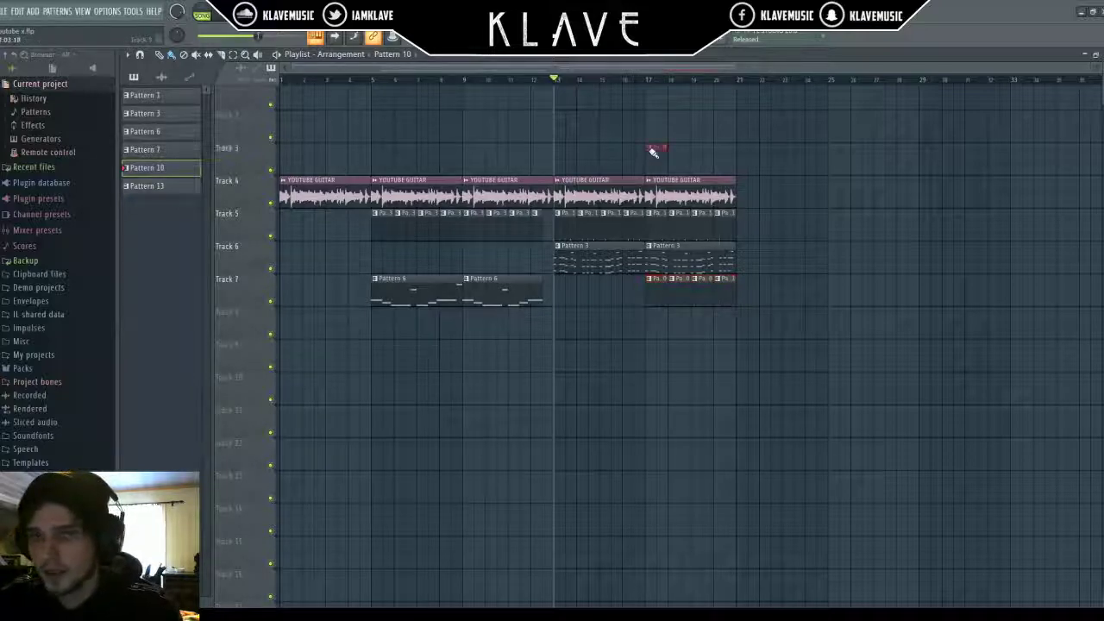
pyautogui.click(653, 154)
pyautogui.press('space')
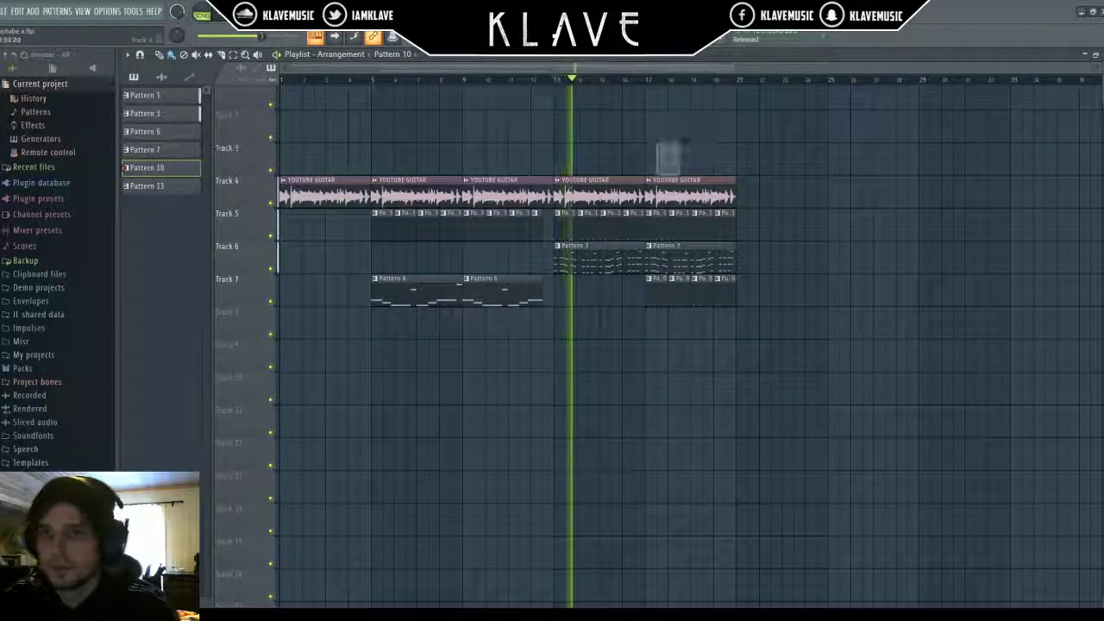
pyautogui.click(675, 162)
pyautogui.rightClick(676, 161)
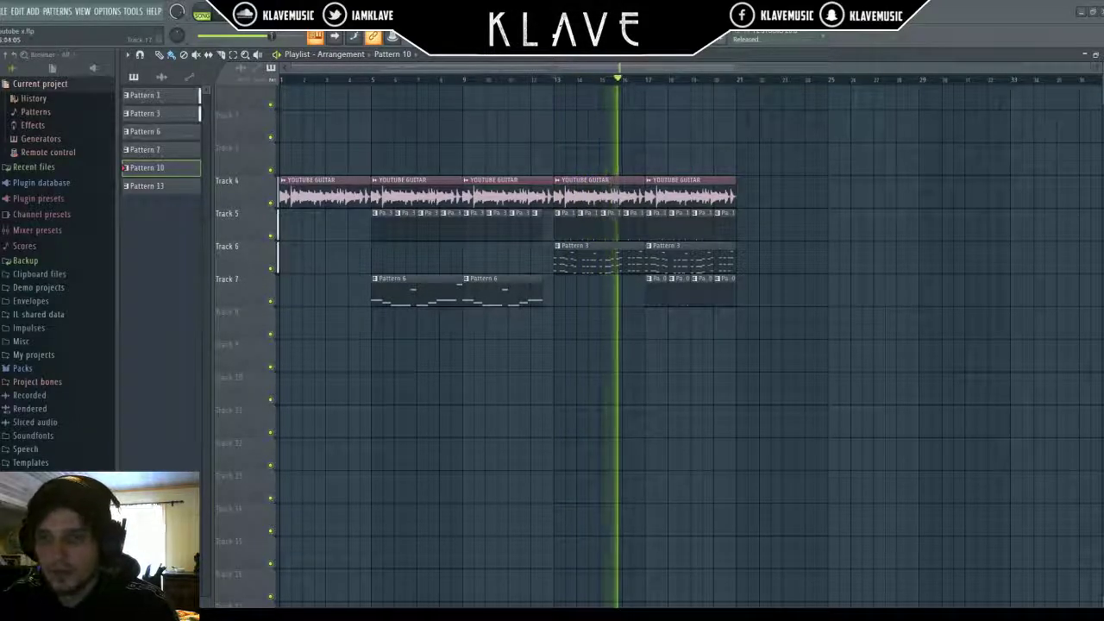
pyautogui.click(711, 314)
pyautogui.rightClick(711, 324)
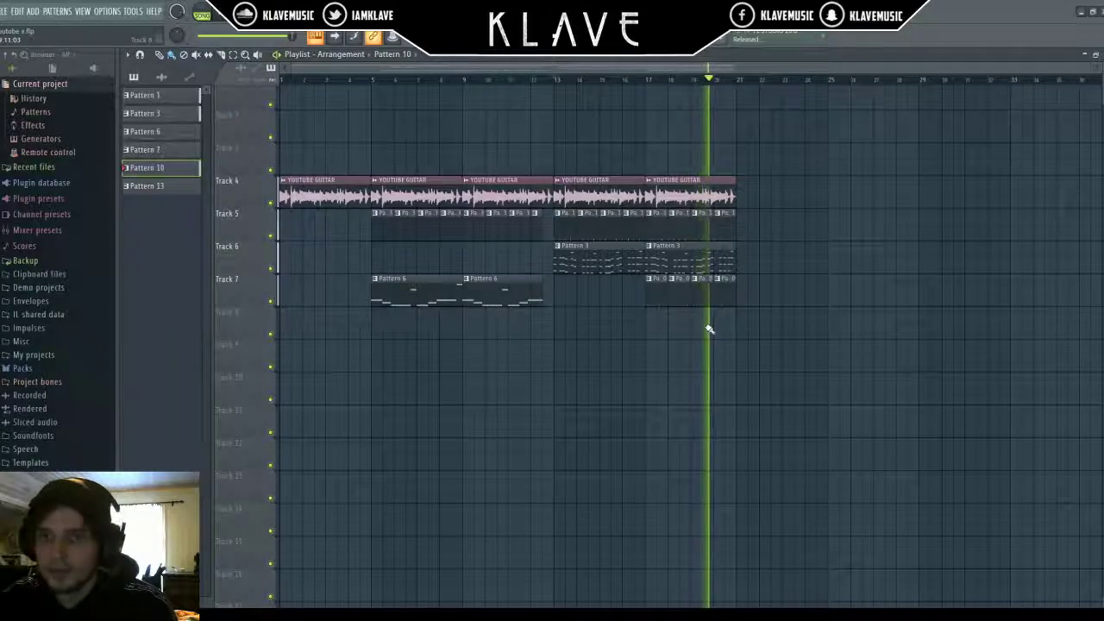
pyautogui.press('space')
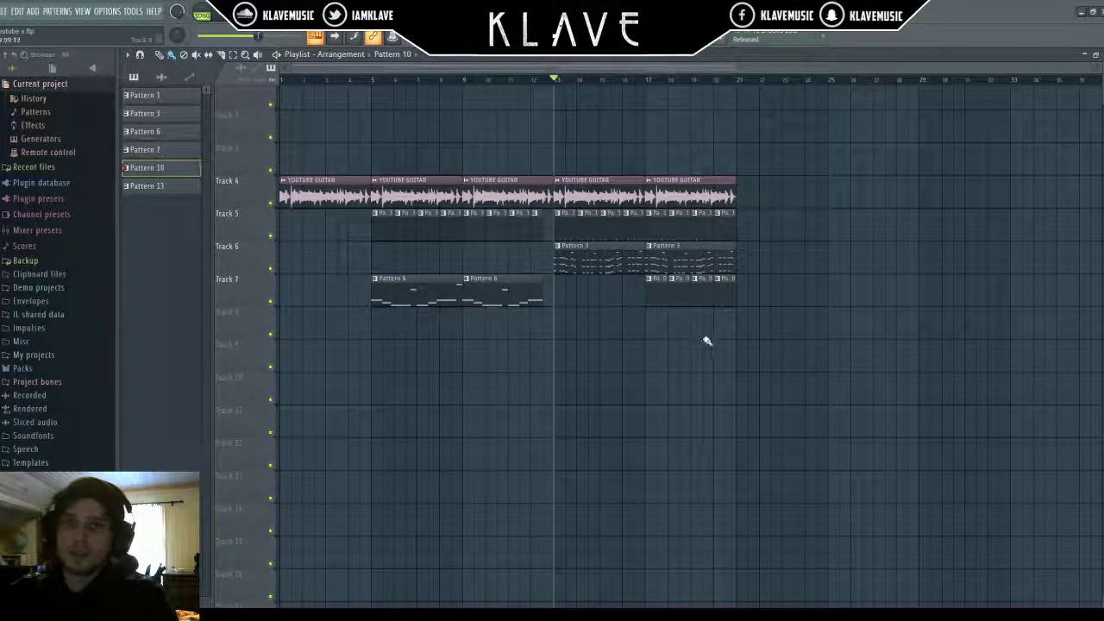
# - Play the whole arrangement from bar 1 through the drop
pyautogui.rightClick(570, 326)
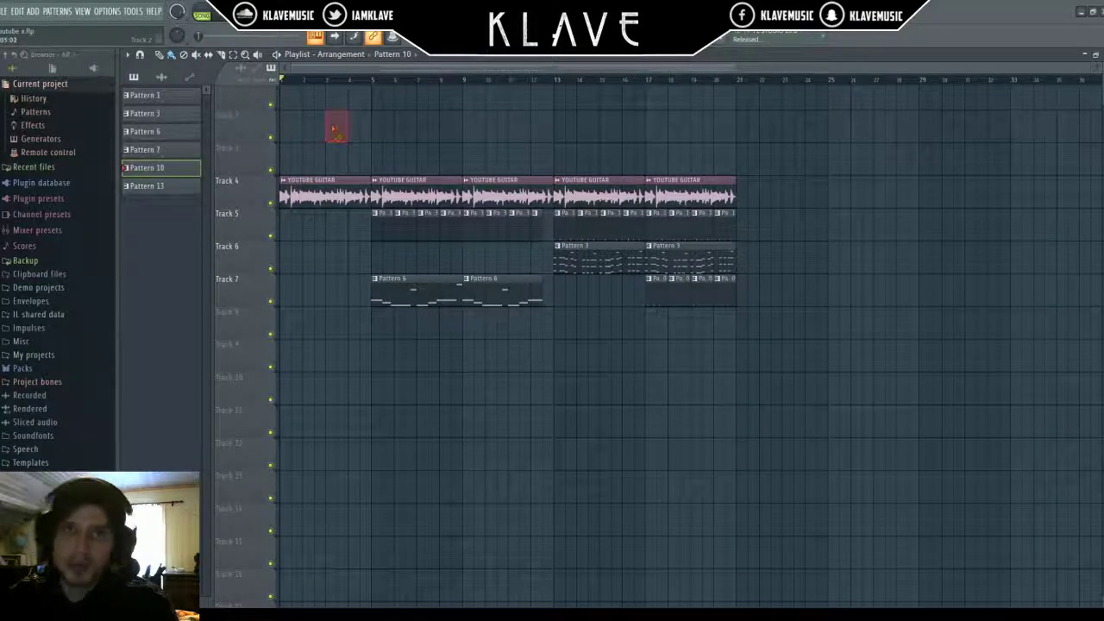
pyautogui.click(385, 117)
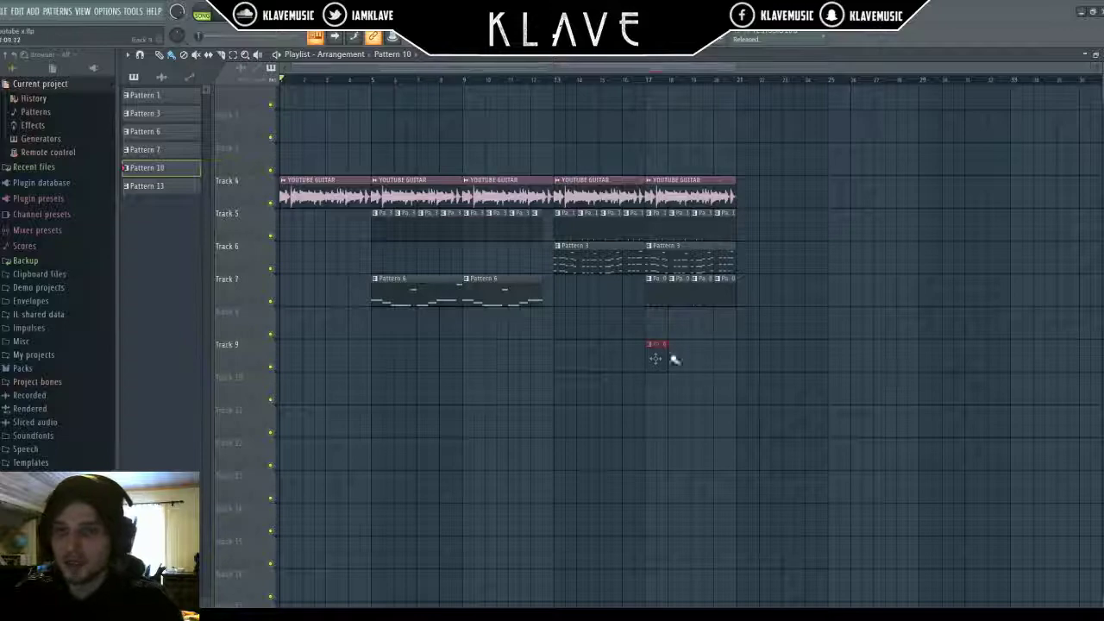
pyautogui.rightClick(655, 353)
pyautogui.press('space')
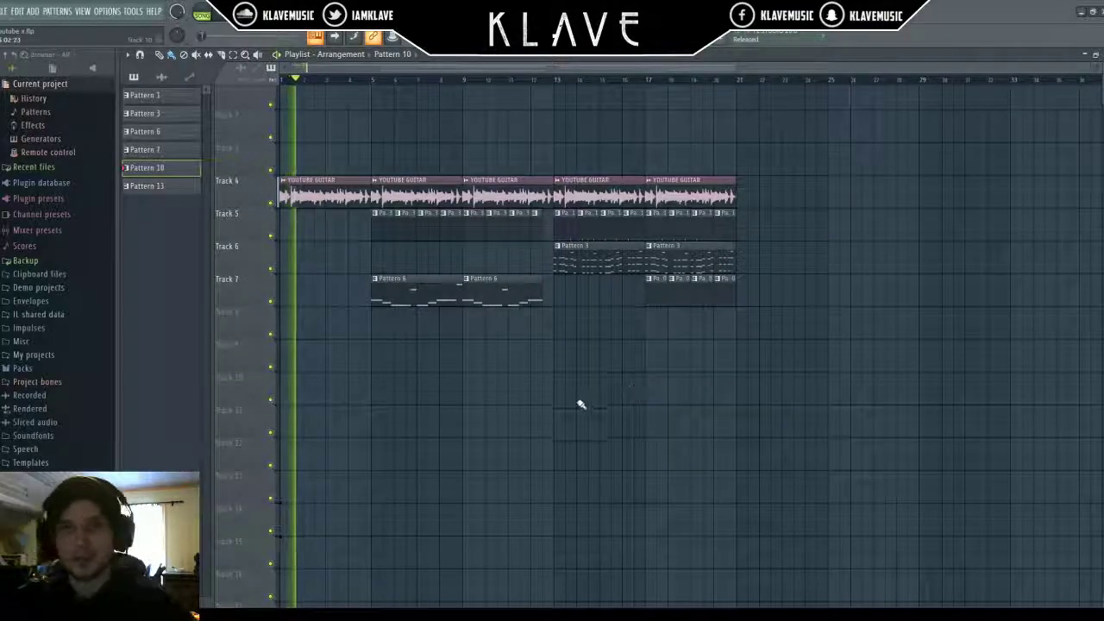
pyautogui.click(580, 353)
pyautogui.rightClick(570, 361)
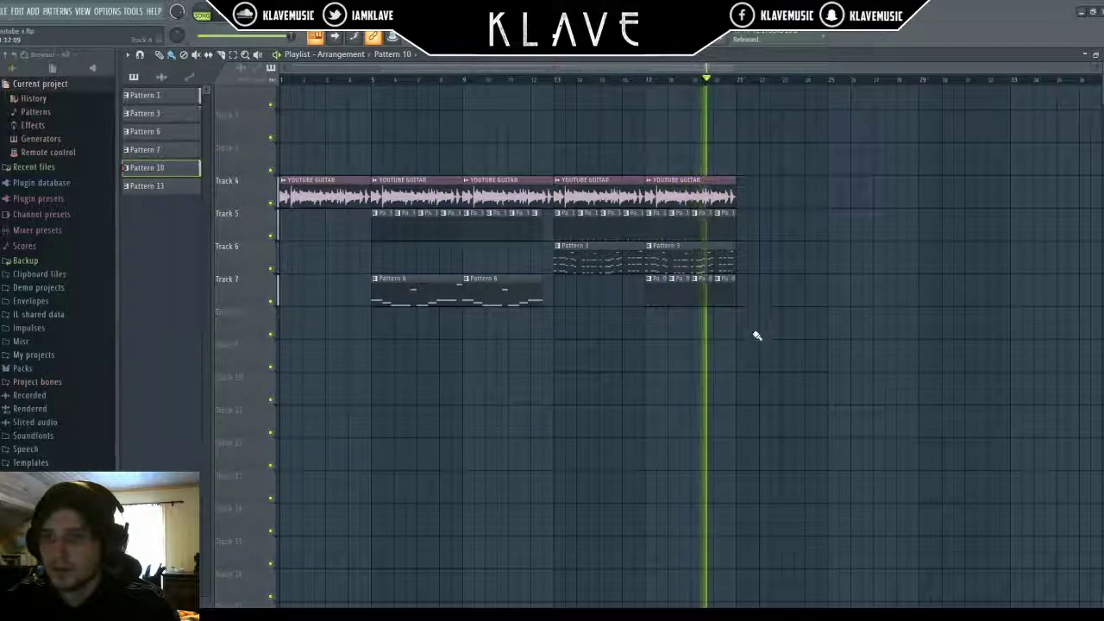
# - Select the whole arrangement from bar 1 to bar 22, deselect the clips and stop the playback
pyautogui.hotkey('ctrl', 'a')
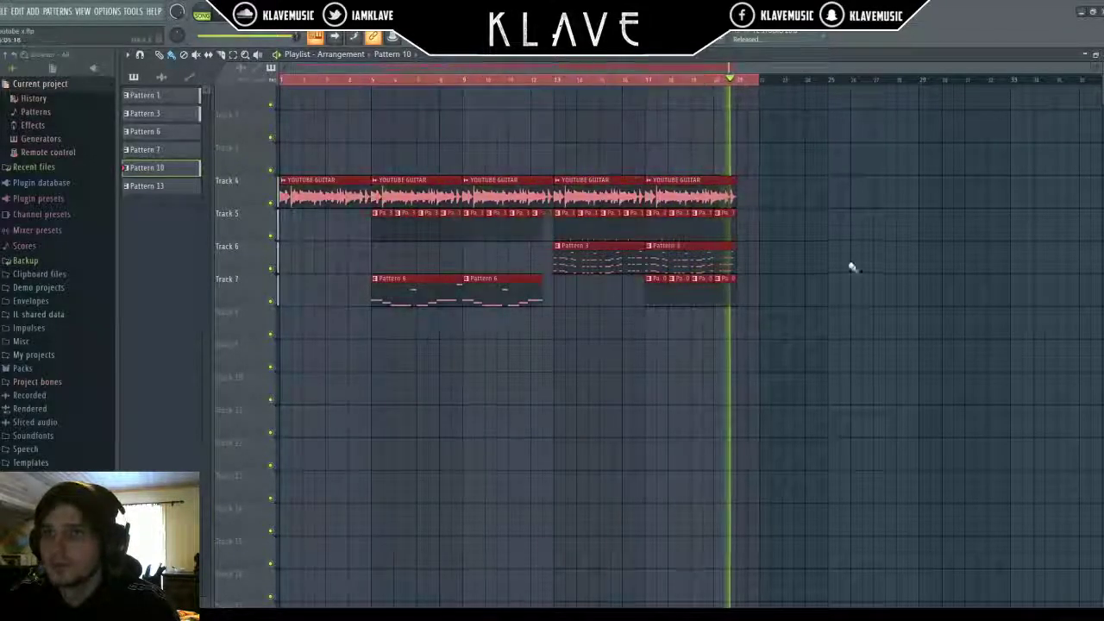
pyautogui.keyDown('ctrl'); pyautogui.click(874, 310); pyautogui.keyUp('ctrl')
pyautogui.press('space')
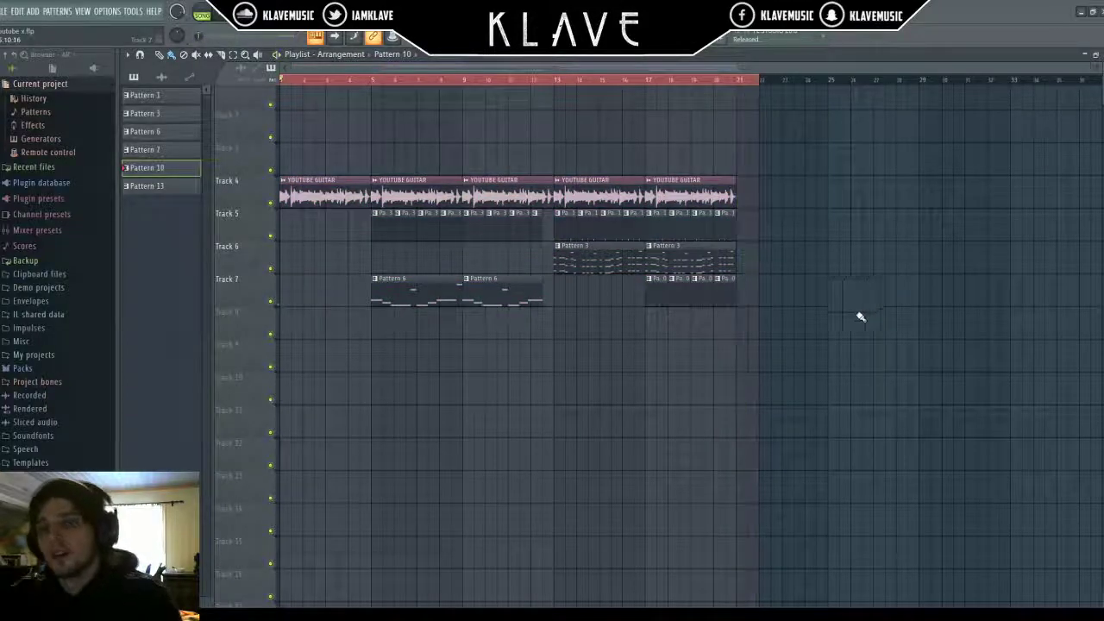